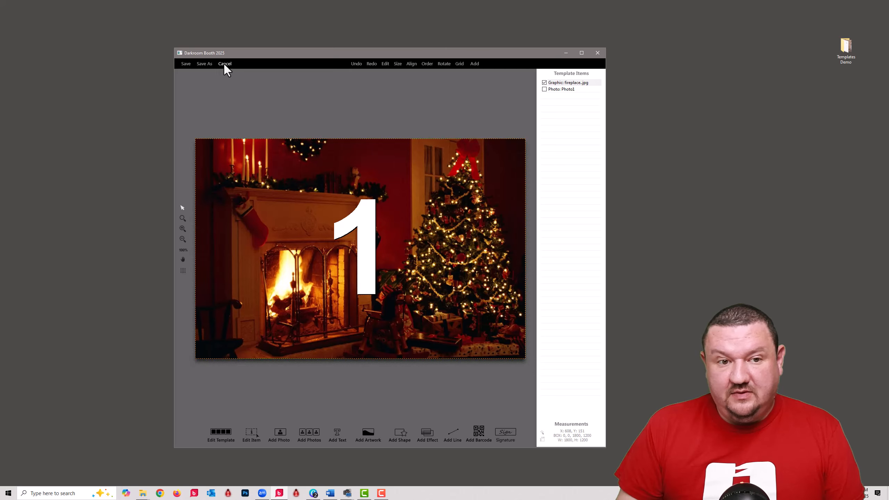
Leave the fireplace template without saving and open the 4X6 4 image template for editing
click(224, 63)
click(351, 263)
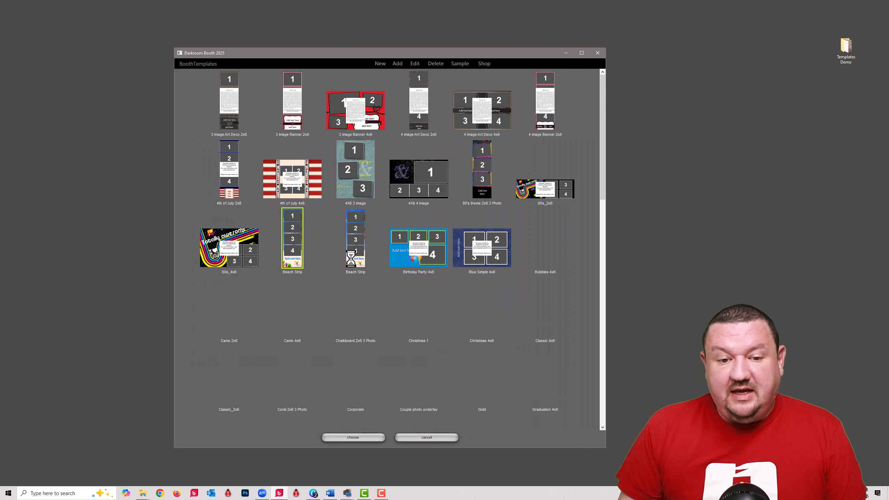
double_click(421, 175)
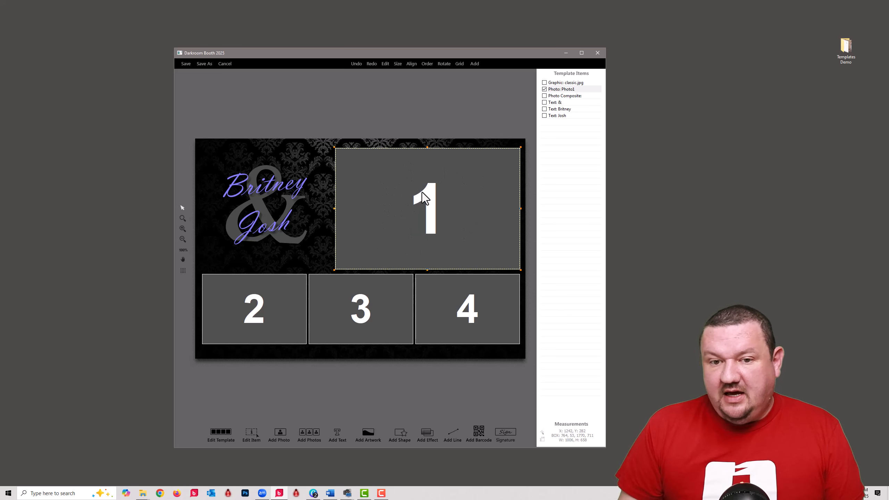
Examine the general options of photo 1, including its frame settings, and leave the template without saving changes
double_click(421, 193)
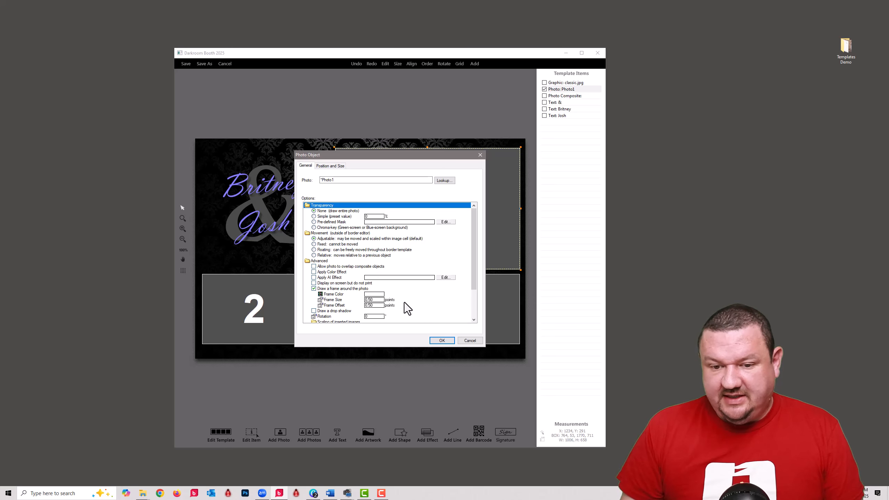
click(463, 341)
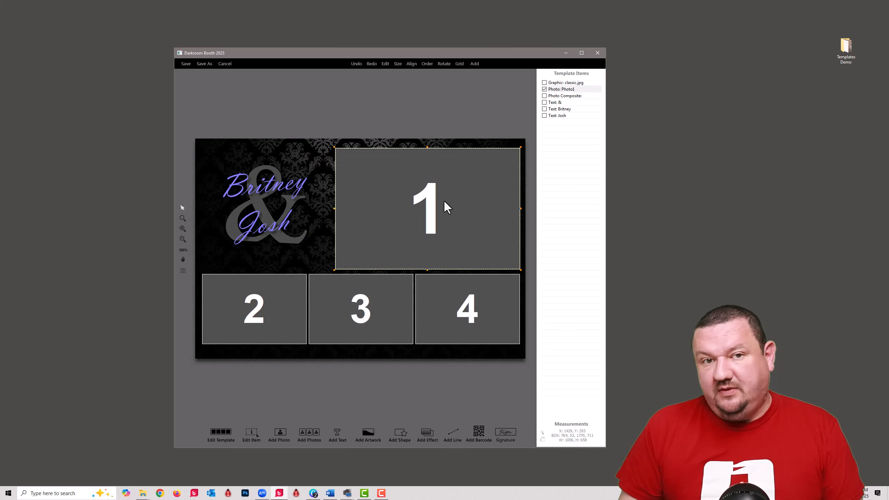
click(225, 63)
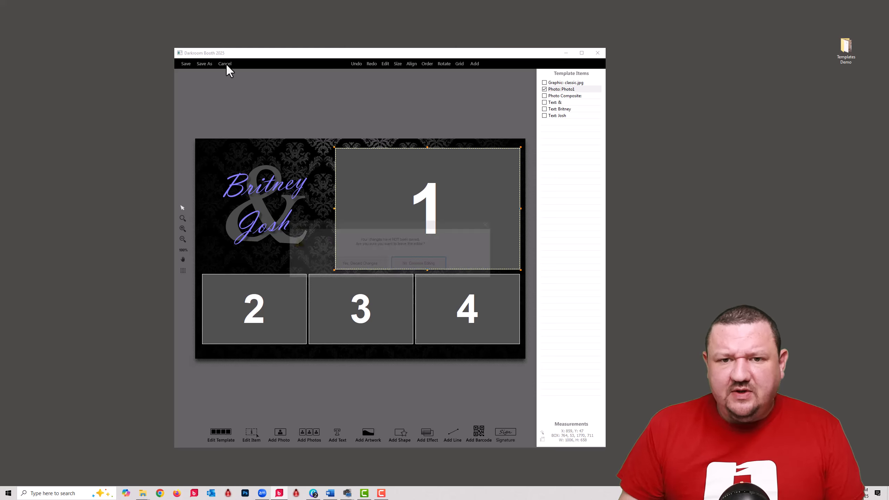
click(356, 261)
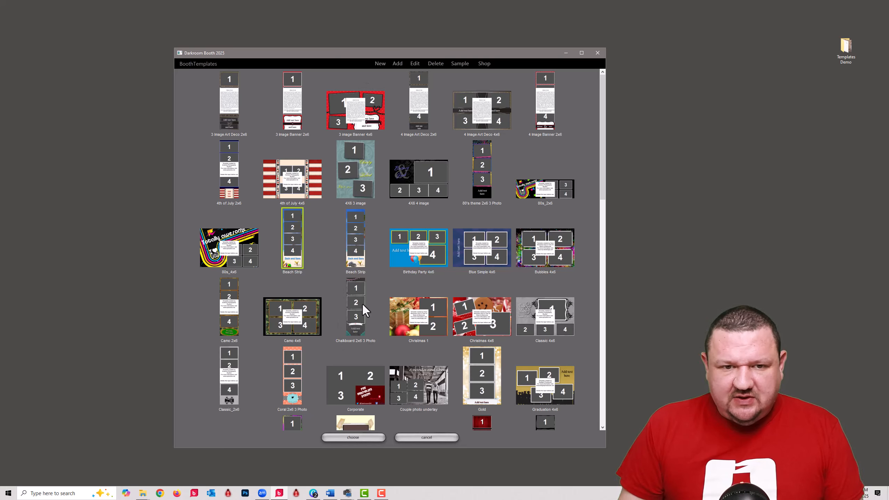
Open the Couple photo underlay template and delete its couple.png background graphic
scroll(351, 227, down, 4)
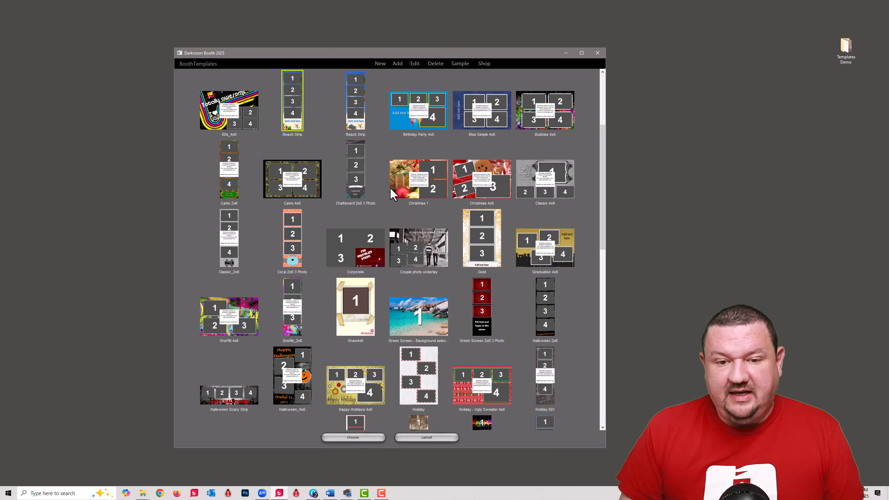
double_click(423, 240)
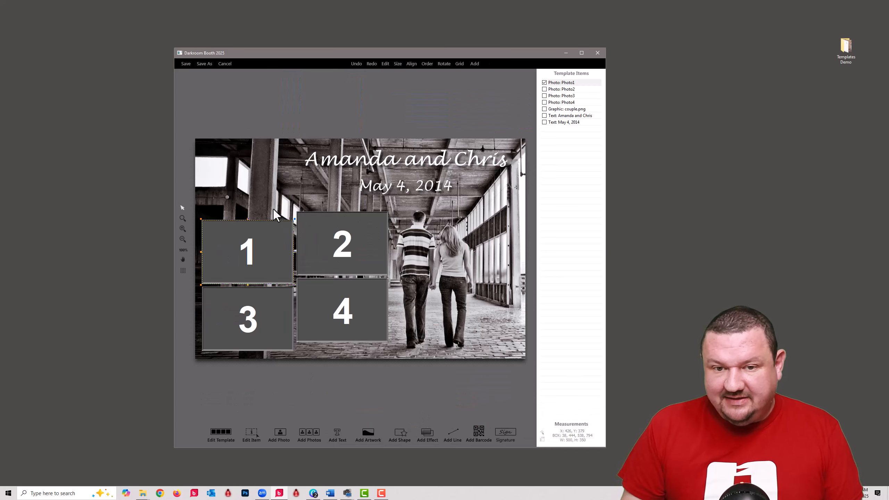
mouse_move(467, 229)
mouse_down()
mouse_move(442, 231)
mouse_move(475, 211)
mouse_move(448, 228)
mouse_move(468, 231)
mouse_up()
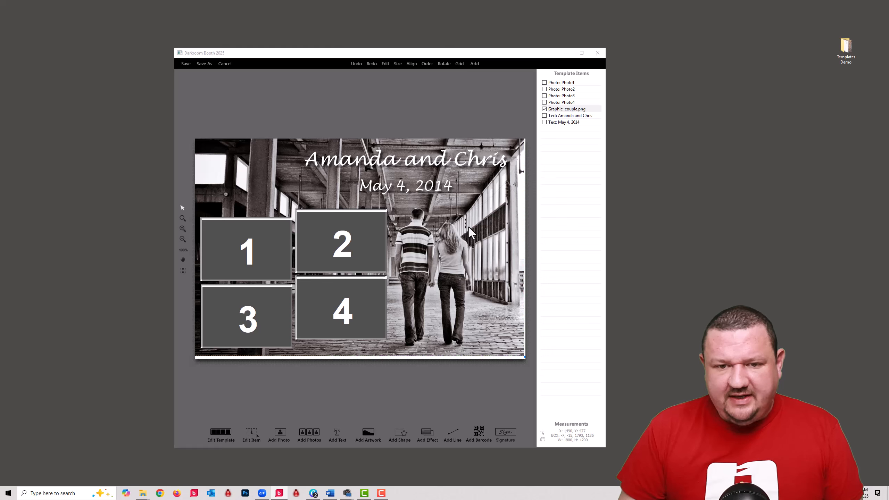
key(Delete)
click(452, 270)
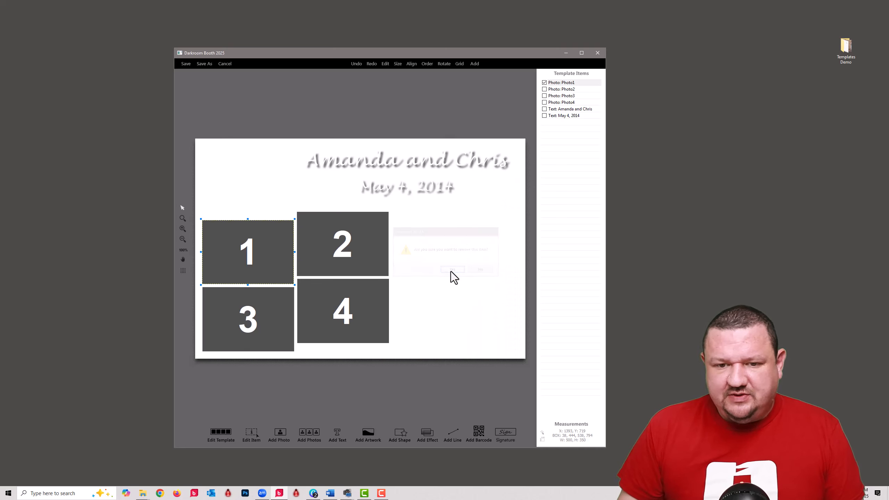
Add IMG_8777.jpg from the Templates Demo folder as artwork and place it behind all other template items
click(368, 437)
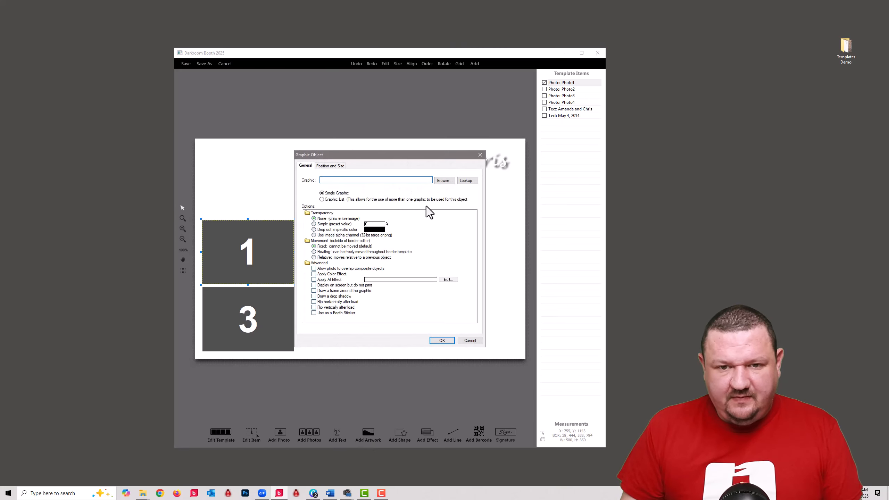
click(445, 180)
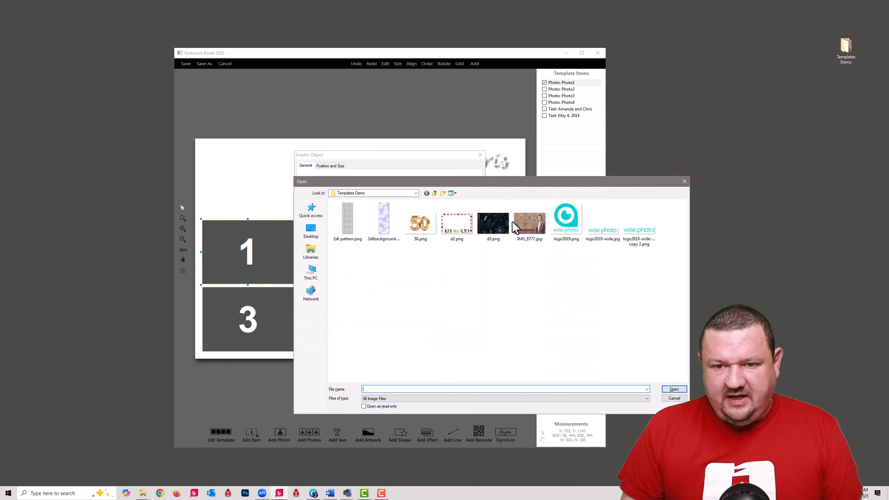
click(519, 231)
click(678, 388)
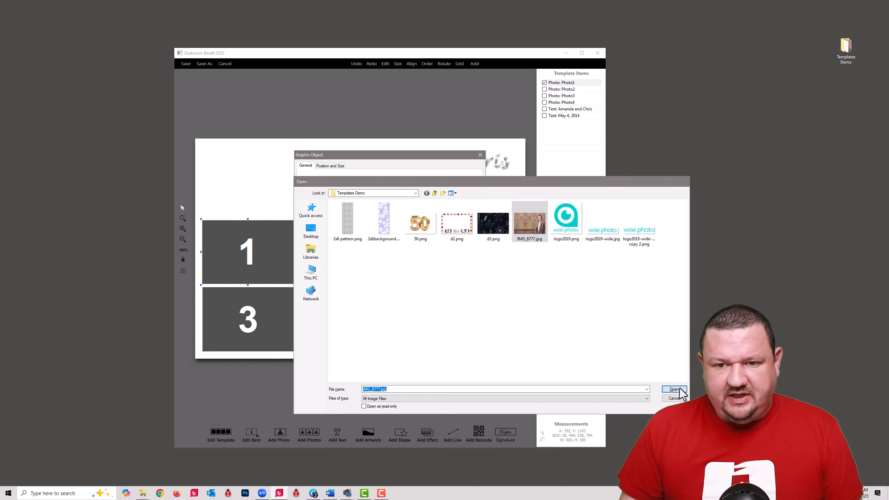
click(441, 341)
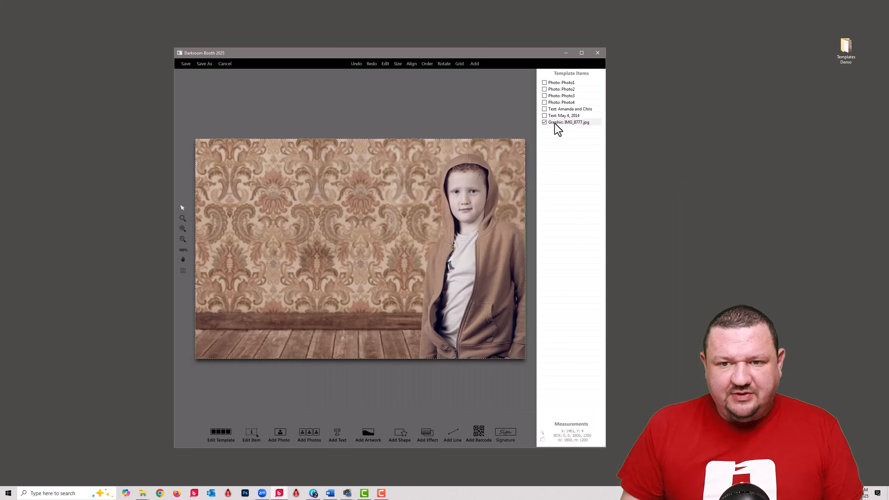
drag(554, 122, 554, 83)
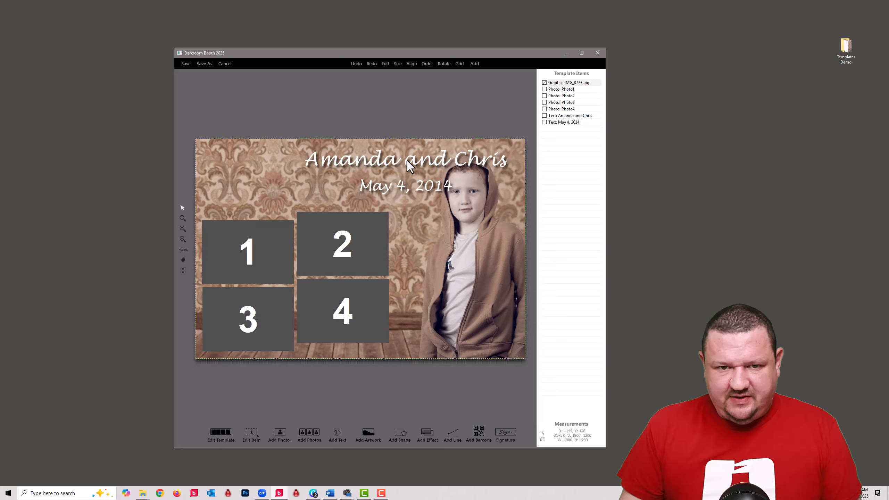
Move the names text and the date text left, away from the boy in the background
drag(411, 165, 326, 160)
drag(429, 191, 361, 190)
Replace the names text with the boy's name plus "Birthday Bash" and a second line "2025", in the JustOldFashion font
double_click(361, 162)
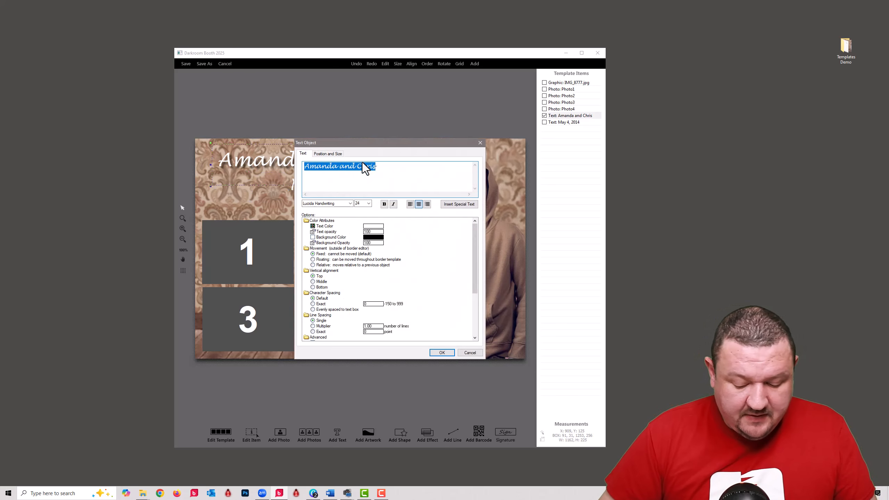
text(Ben's)
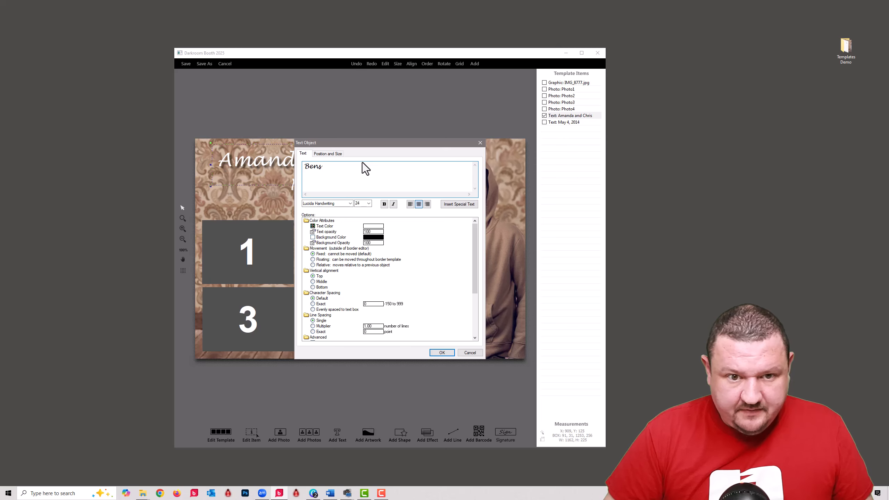
text( Bit)
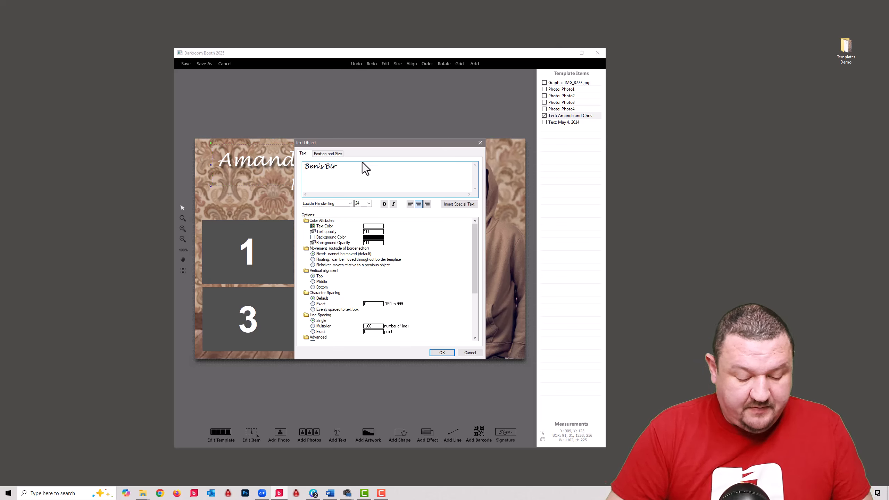
text(thday Bash)
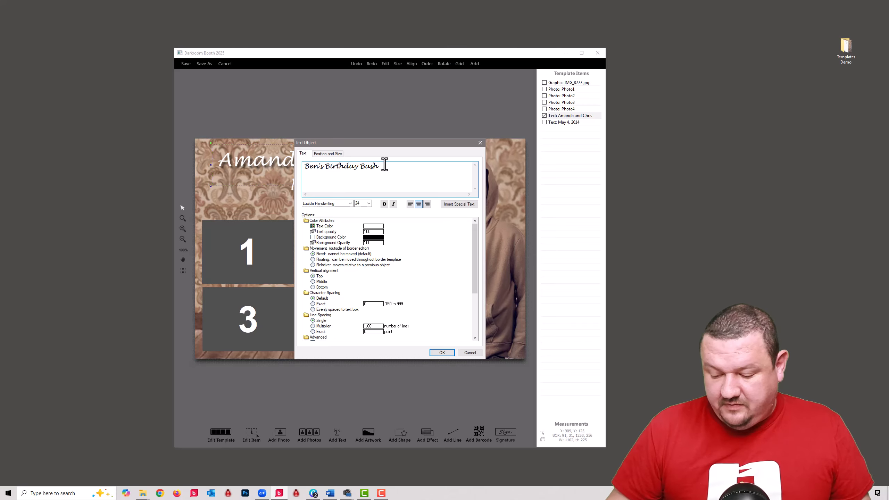
text(2025)
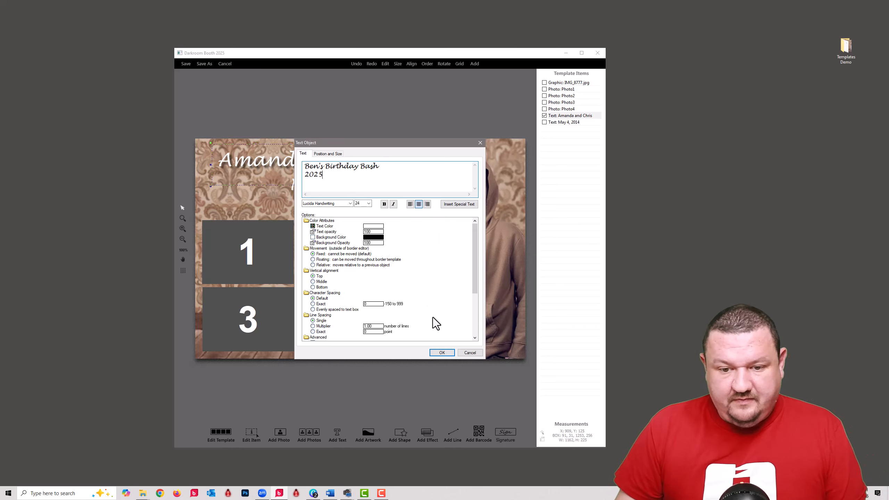
click(350, 204)
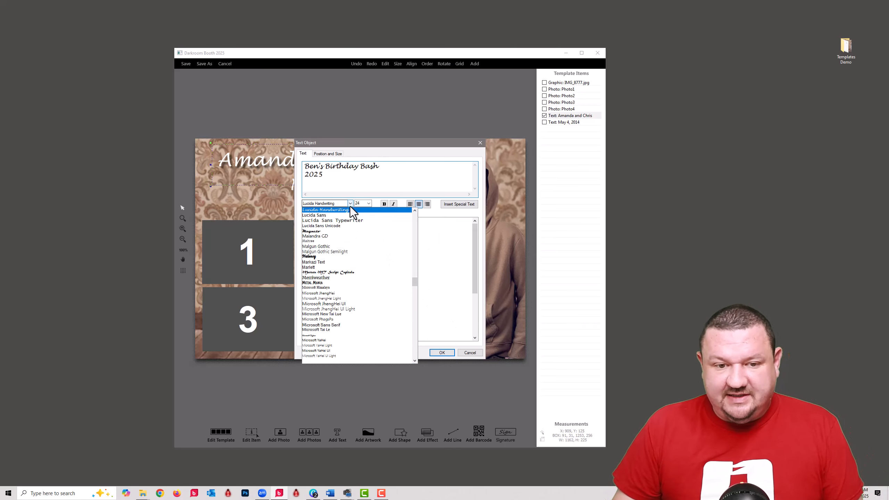
scroll(332, 256, up, 10)
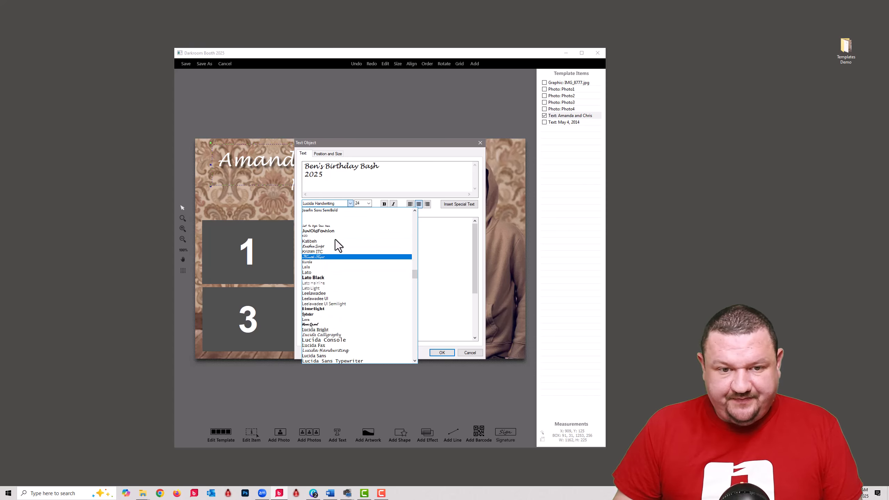
click(332, 246)
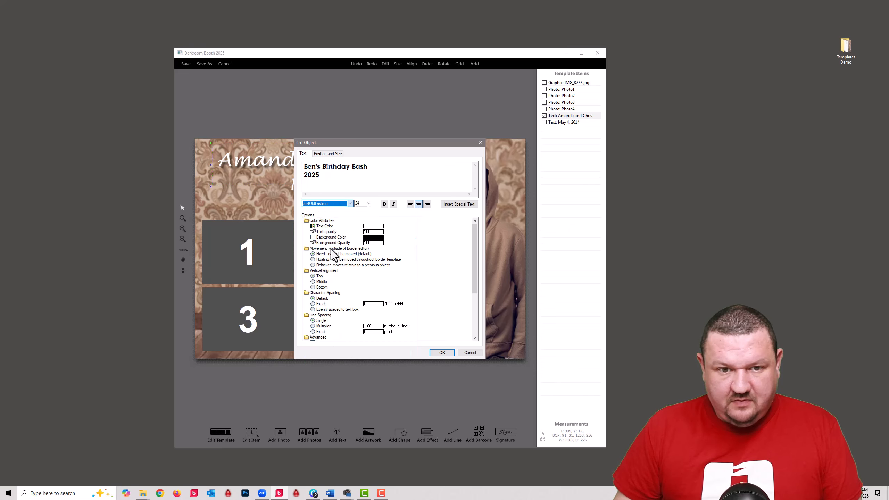
click(442, 352)
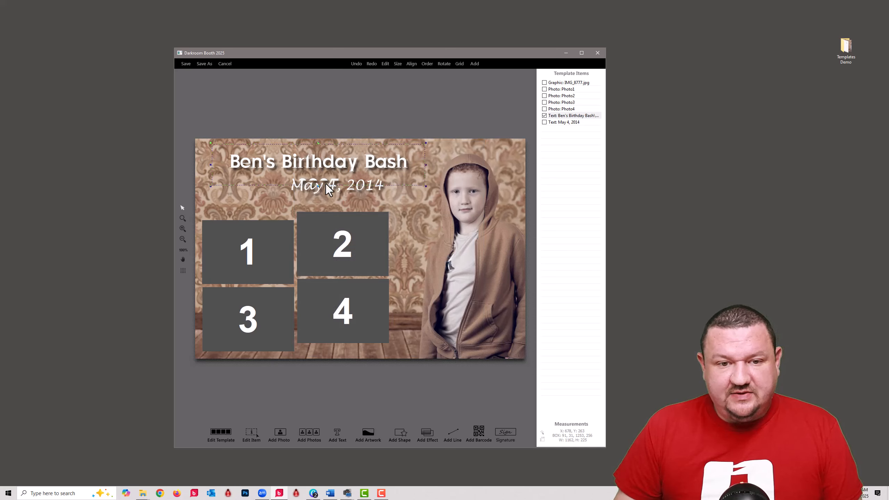
Delete the separate date text and extend the title's text box downward to fit the 2025 line
click(315, 190)
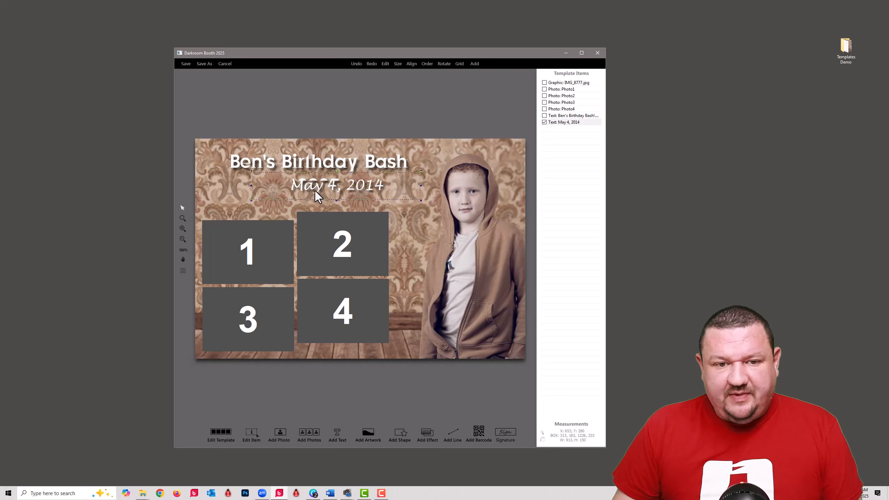
key(Delete)
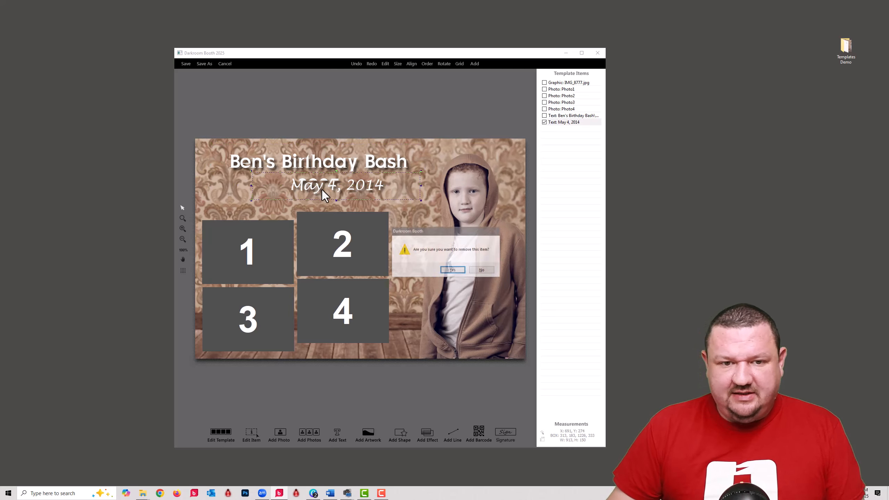
click(450, 270)
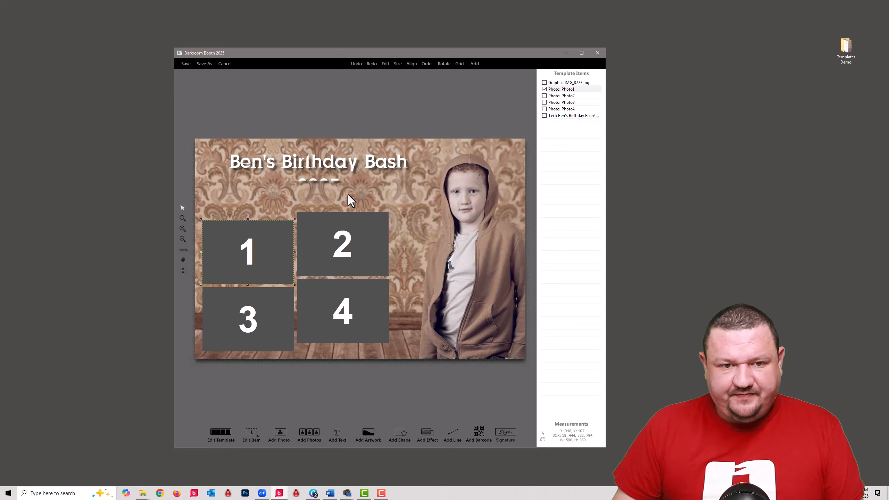
click(318, 180)
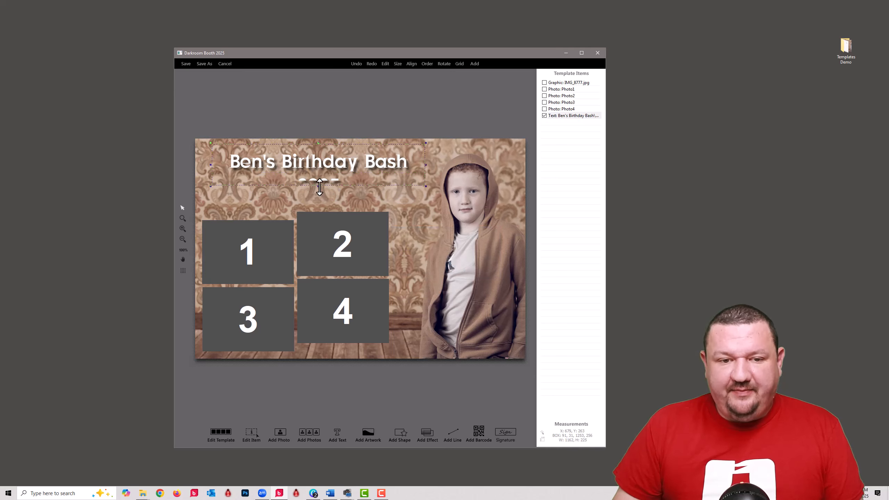
drag(319, 187, 320, 206)
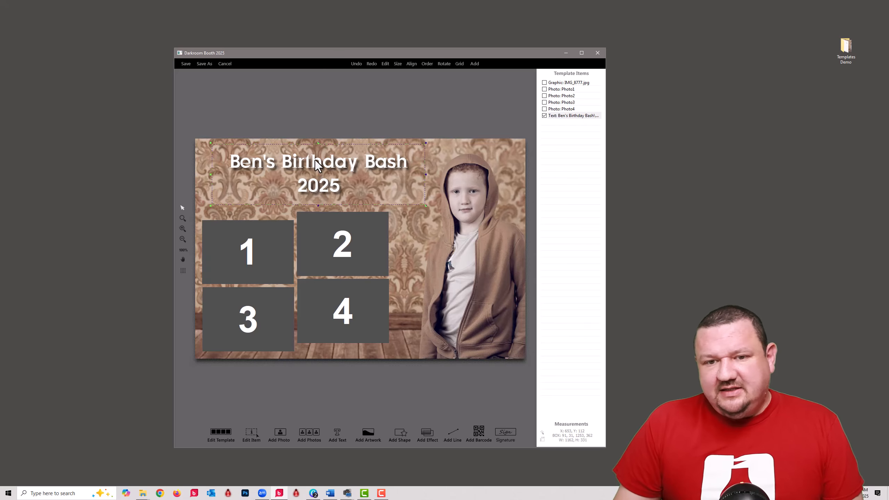
Set the title's text color to a light tan with red 211, green 202 and blue 165
double_click(349, 162)
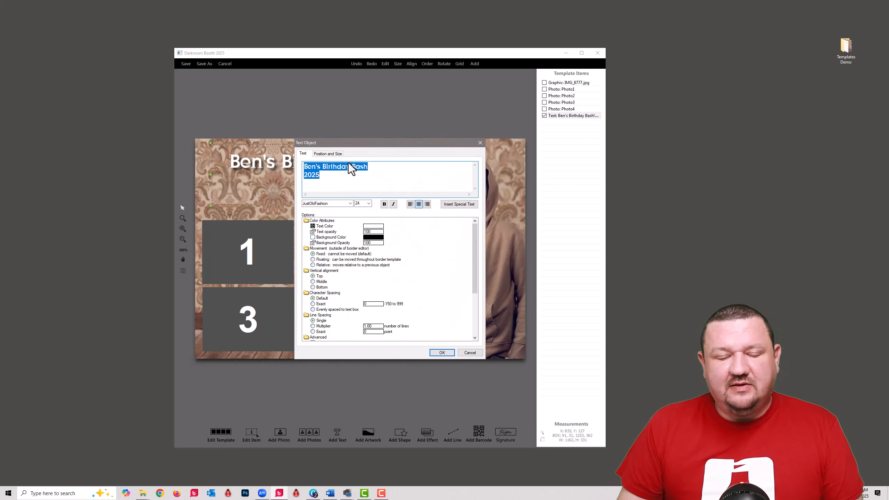
click(375, 225)
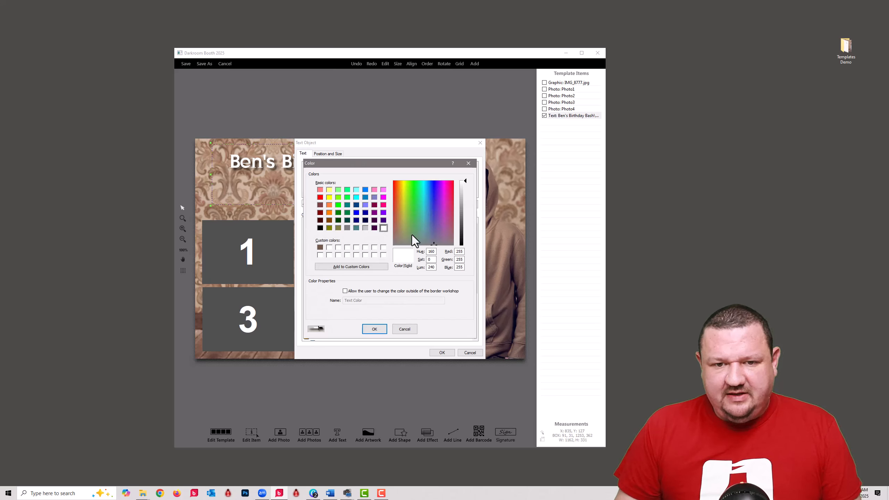
click(401, 224)
click(460, 199)
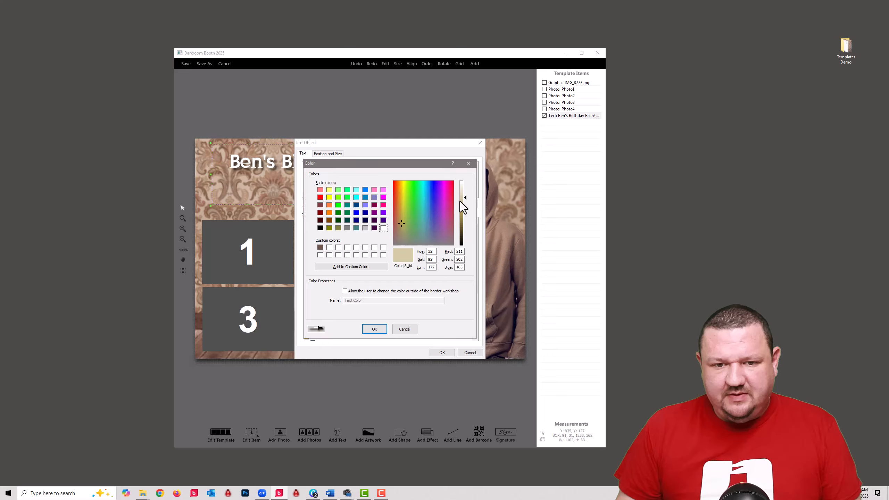
click(371, 327)
Change the title's drop shadow color to white
scroll(345, 285, down, 4)
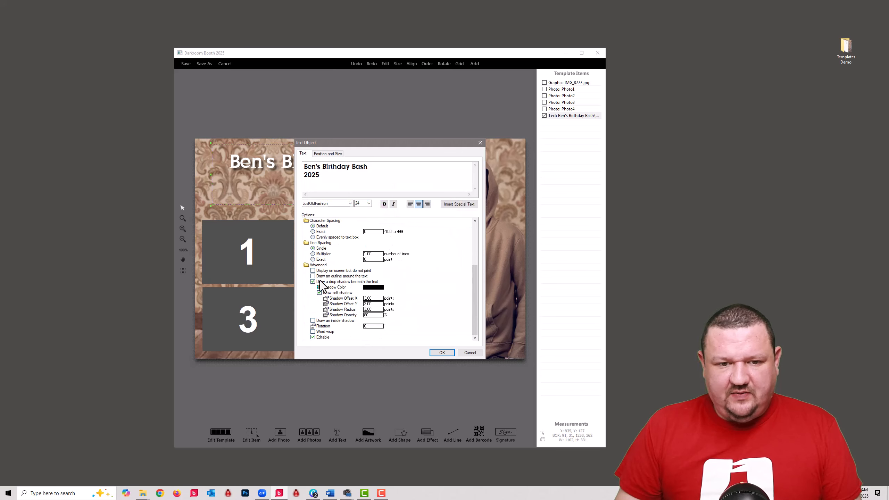
click(313, 277)
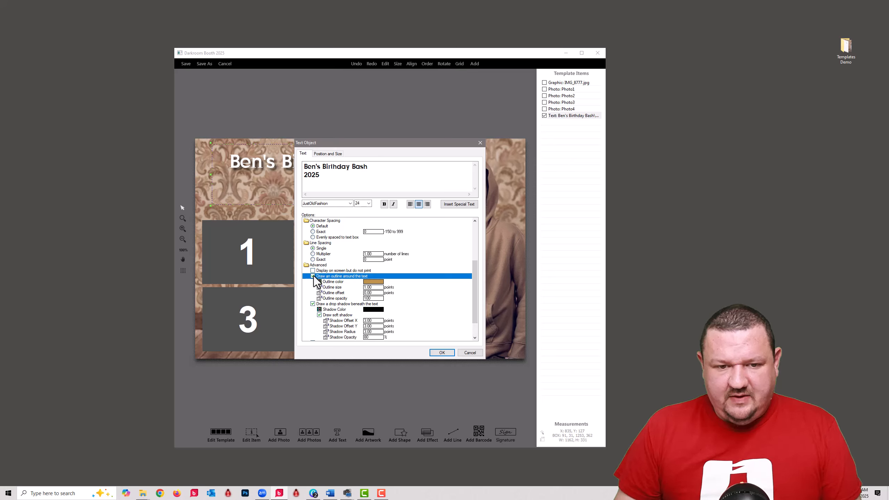
click(372, 293)
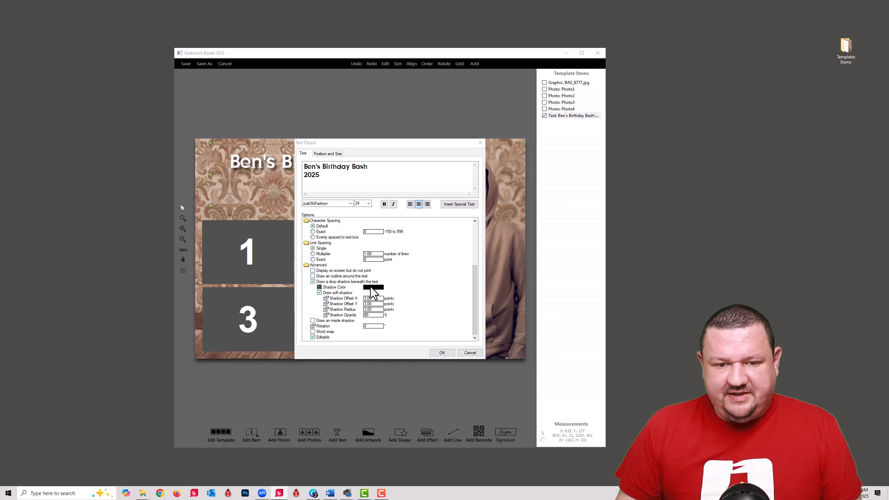
click(383, 248)
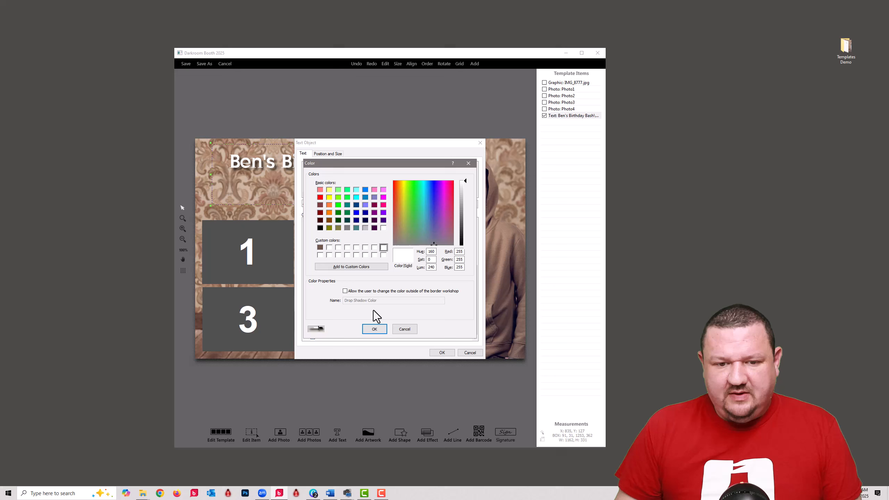
click(376, 329)
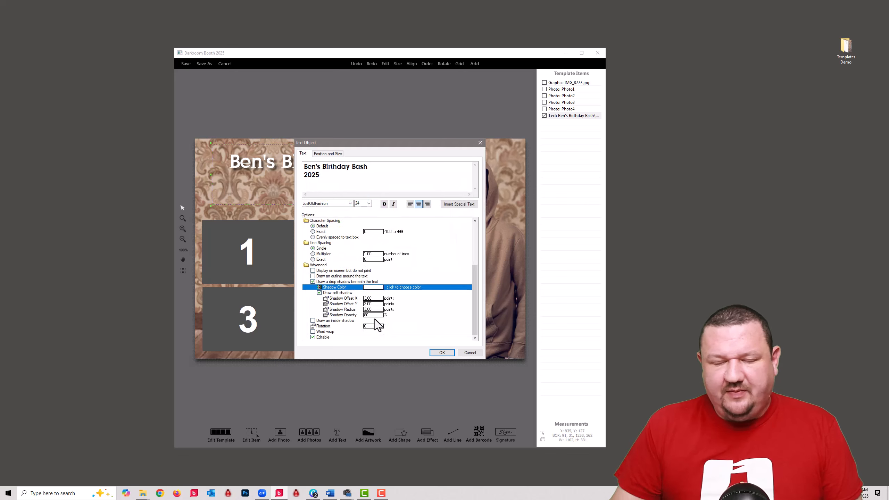
click(442, 353)
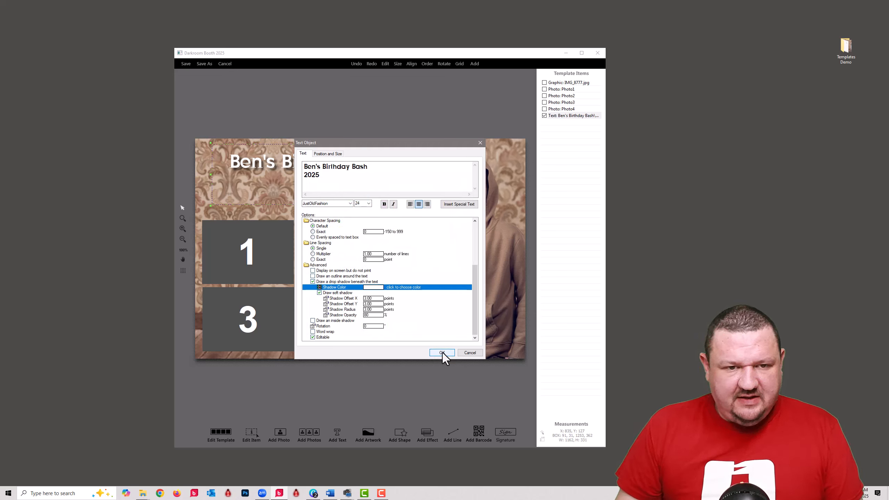
Set the title's font size to 30 and apply the text changes
double_click(362, 205)
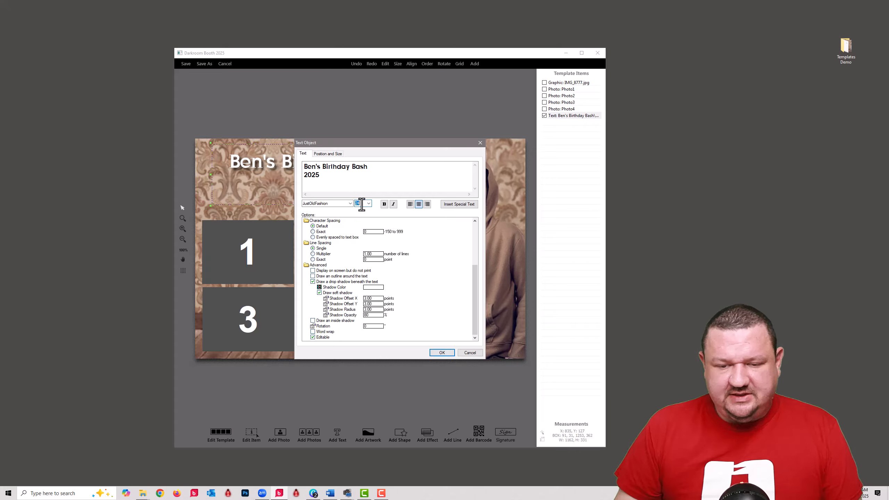
text(30)
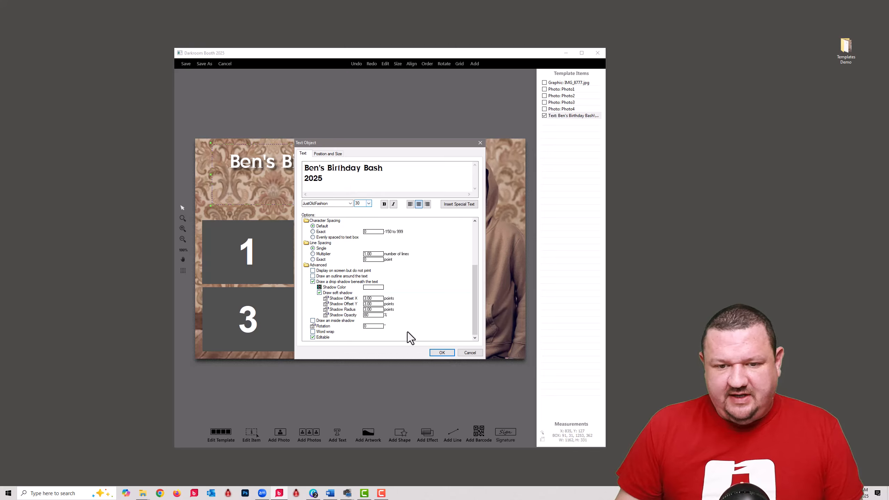
click(442, 352)
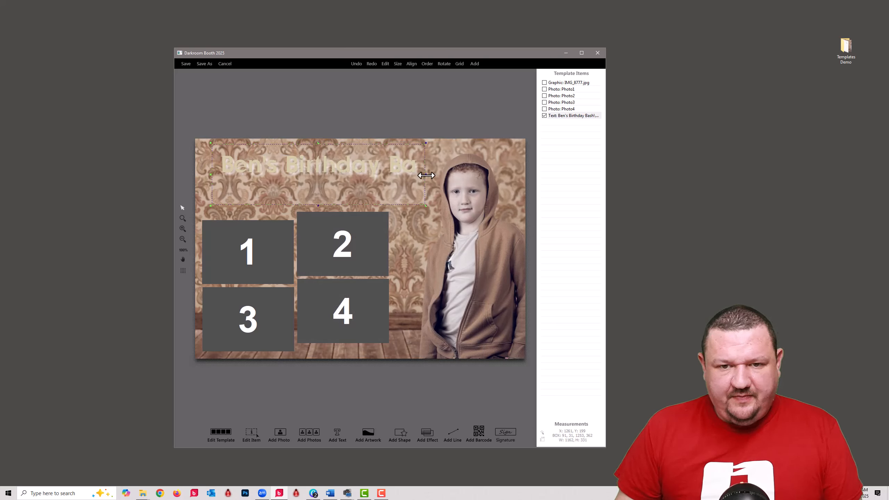
Widen the title's text box and extend it downward to fit both lines, and shift it left, clear of the boy
drag(426, 175, 455, 175)
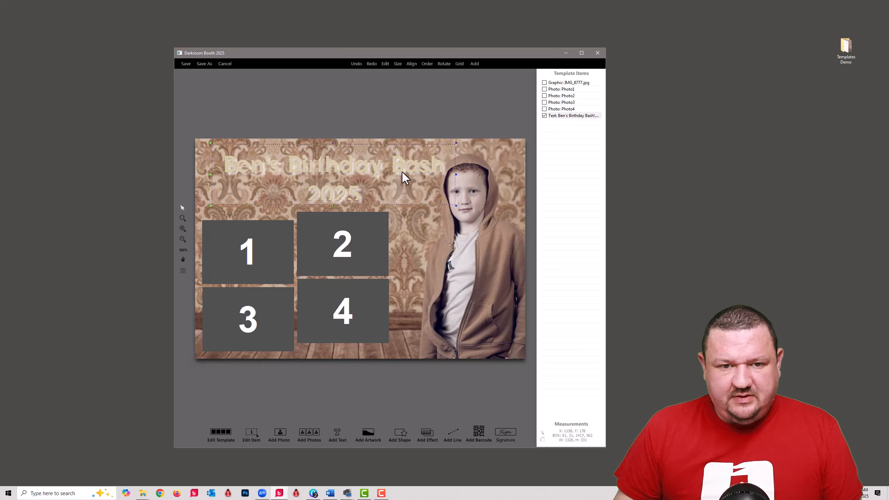
drag(333, 205, 333, 214)
drag(332, 168, 319, 167)
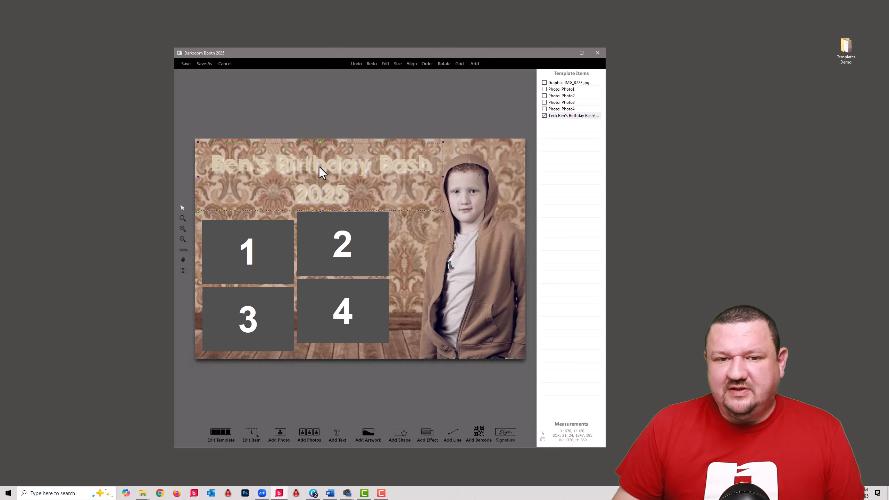
Remove the title's drop shadow and draw a black outline around the text instead
double_click(319, 167)
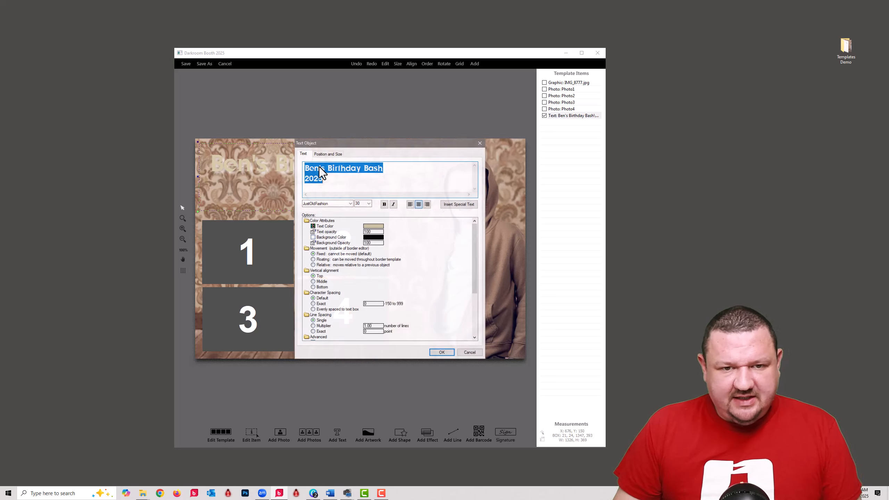
scroll(346, 267, down, 2)
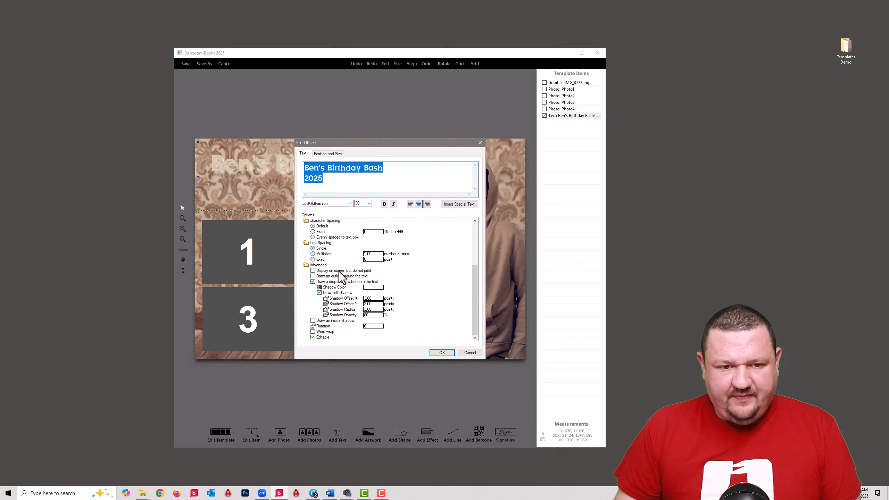
click(312, 282)
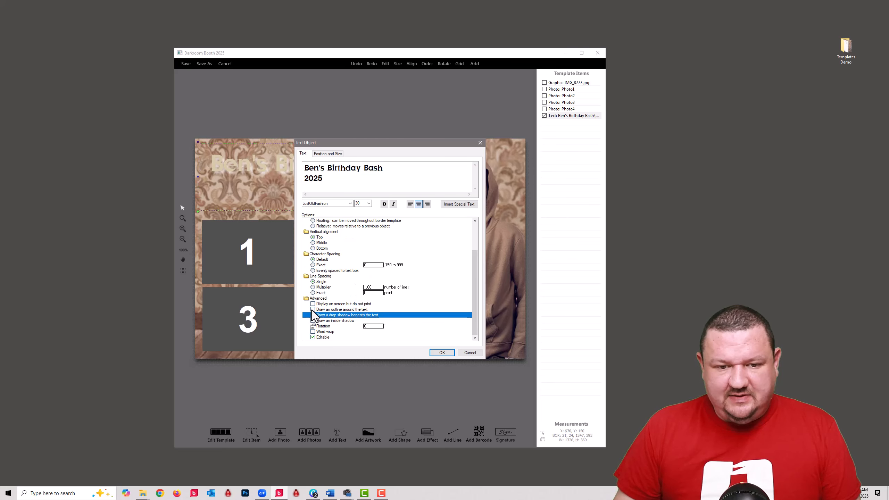
click(313, 310)
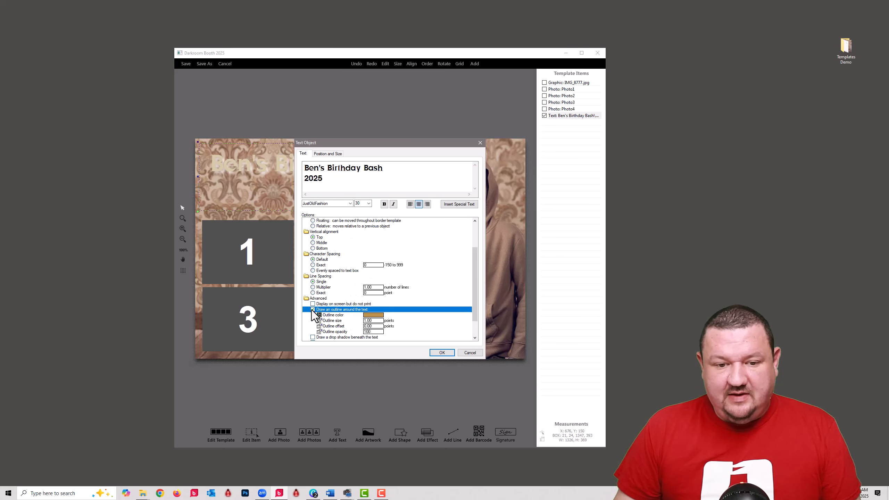
click(372, 315)
click(319, 228)
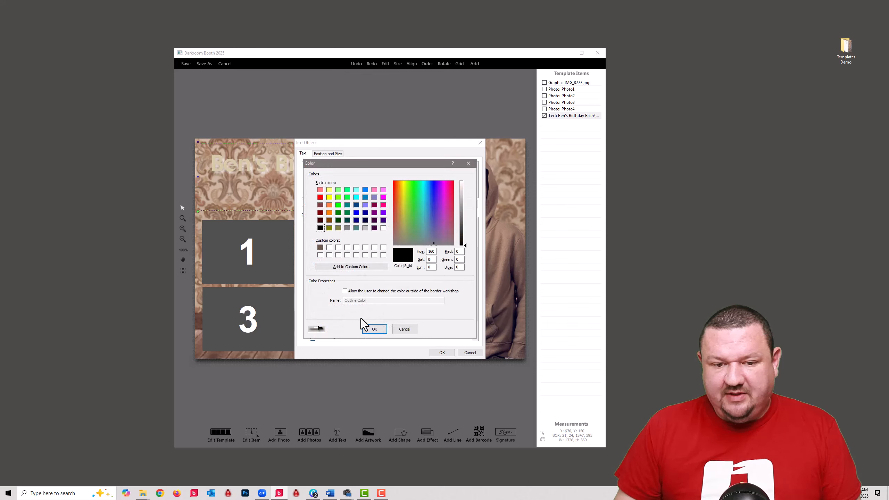
click(373, 328)
click(449, 353)
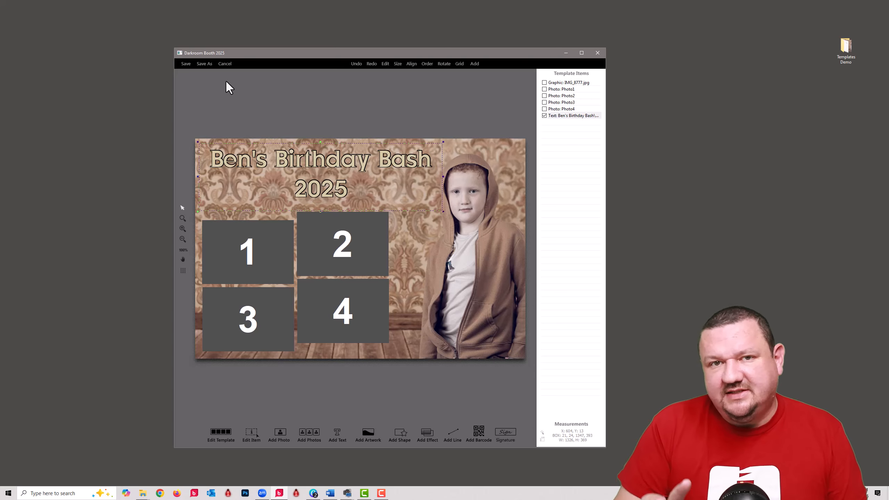
Start saving the template as a new file named with the boy's name plus "B-day 4x6"
click(204, 65)
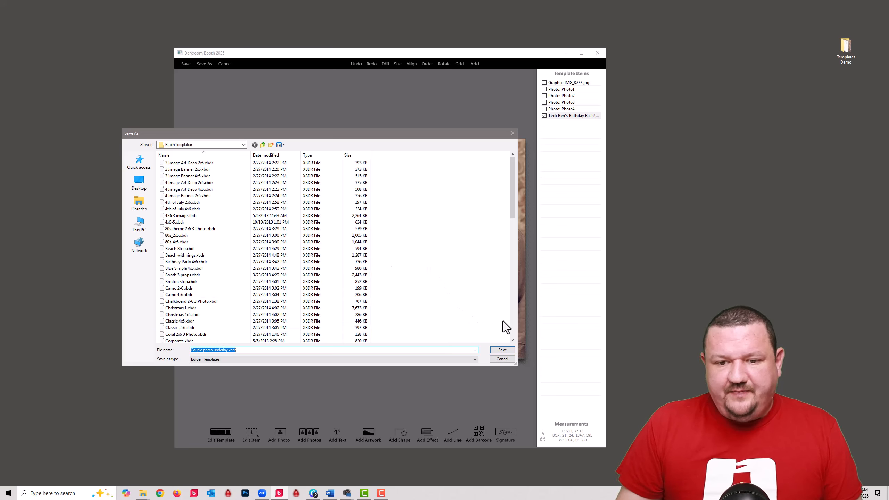
click(503, 351)
click(226, 350)
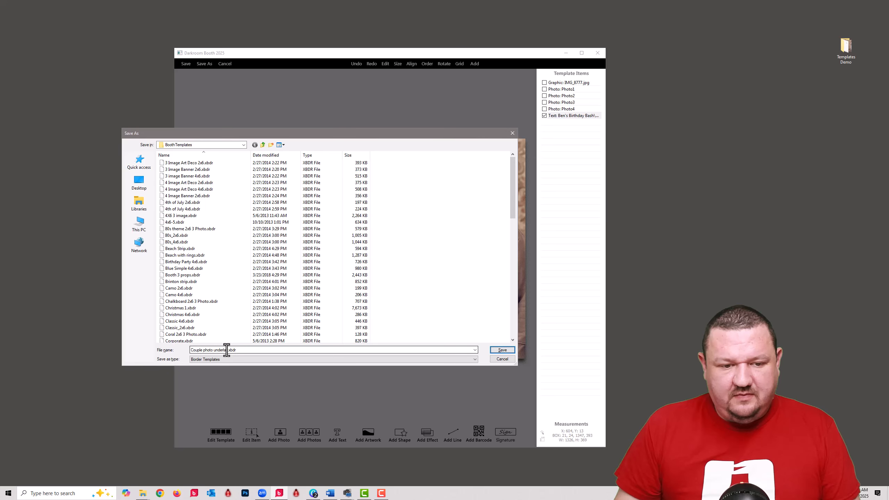
drag(227, 350, 6, 292)
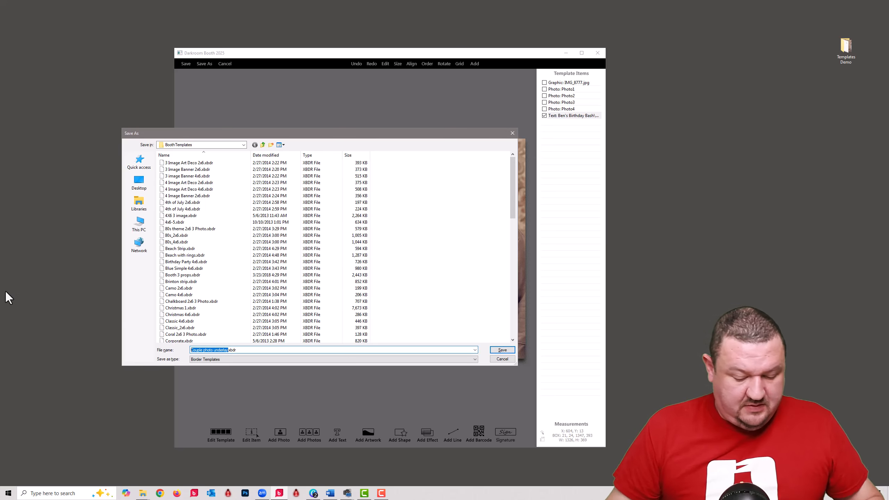
text(B)
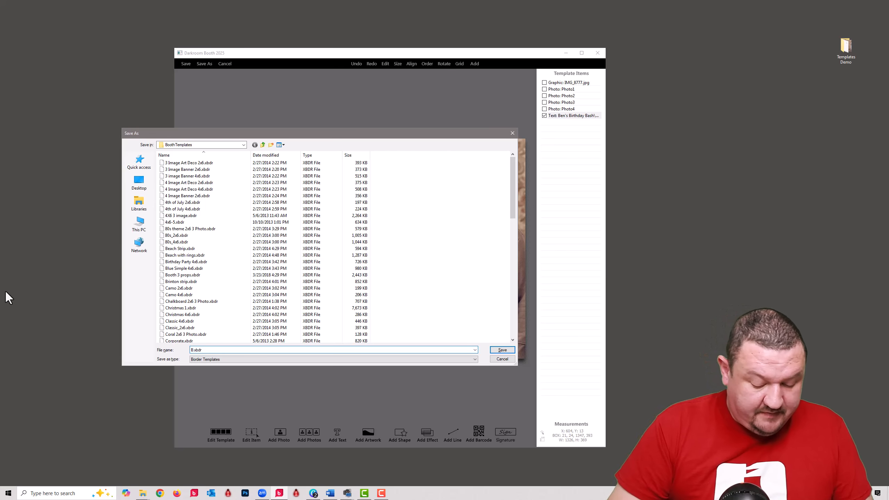
text(en B-day 4x6)
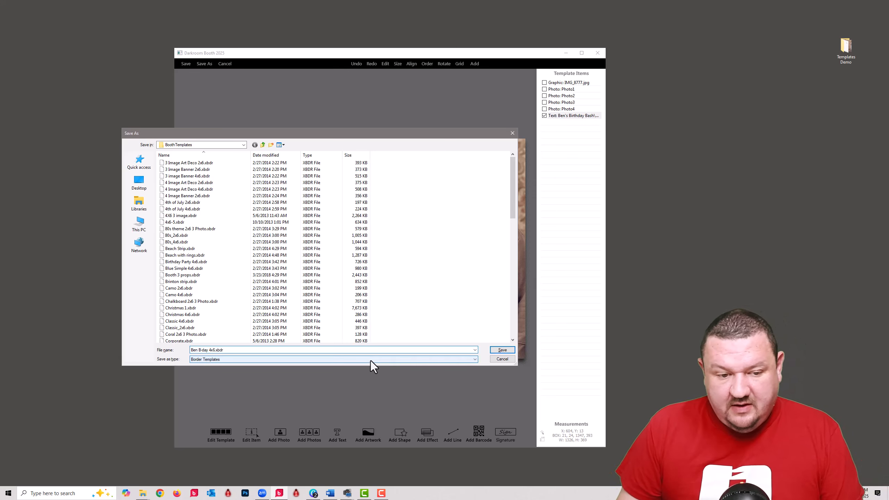
Create a folder named Birthday inside BoothTemplates and save the template in it
right_click(397, 214)
mouse_move(447, 288)
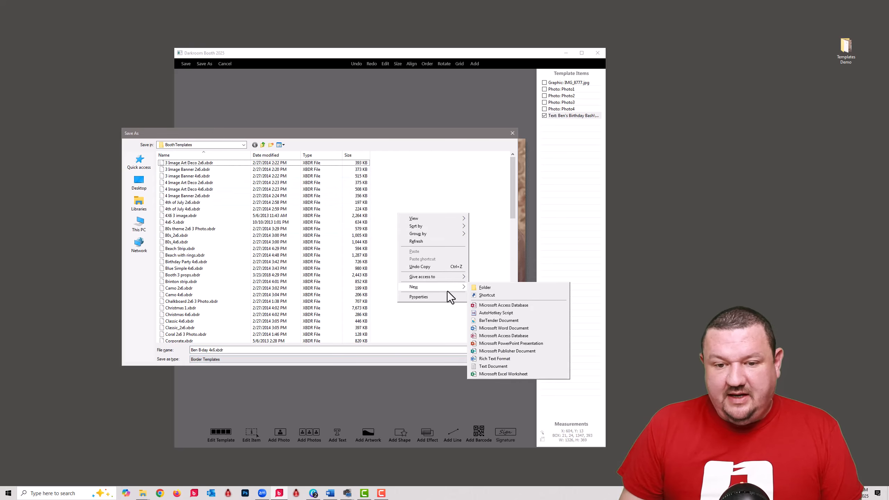
click(485, 287)
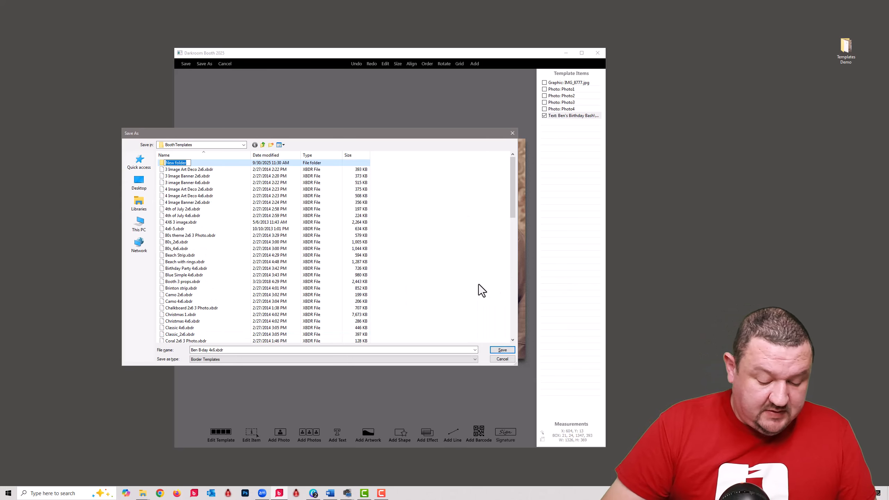
text(Bir)
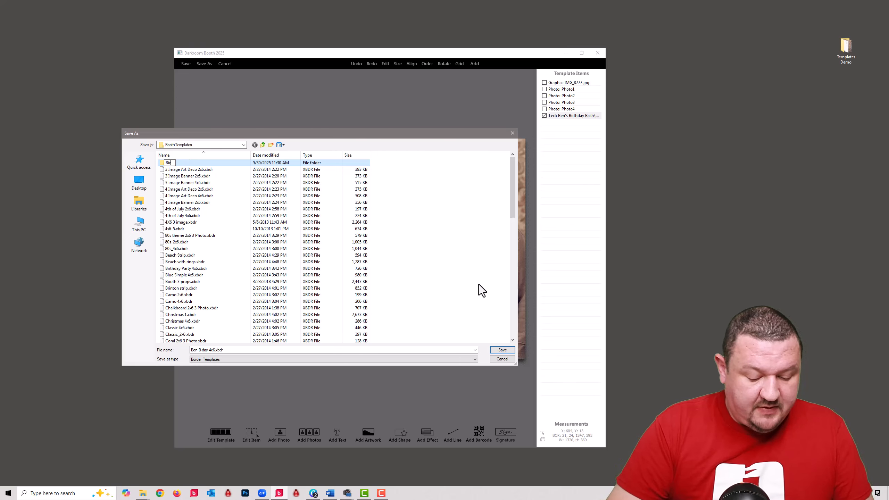
text(thday)
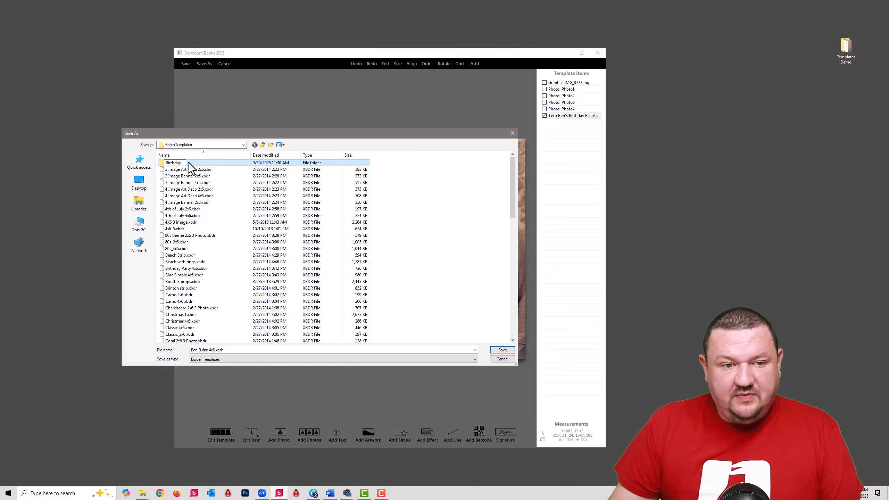
double_click(169, 163)
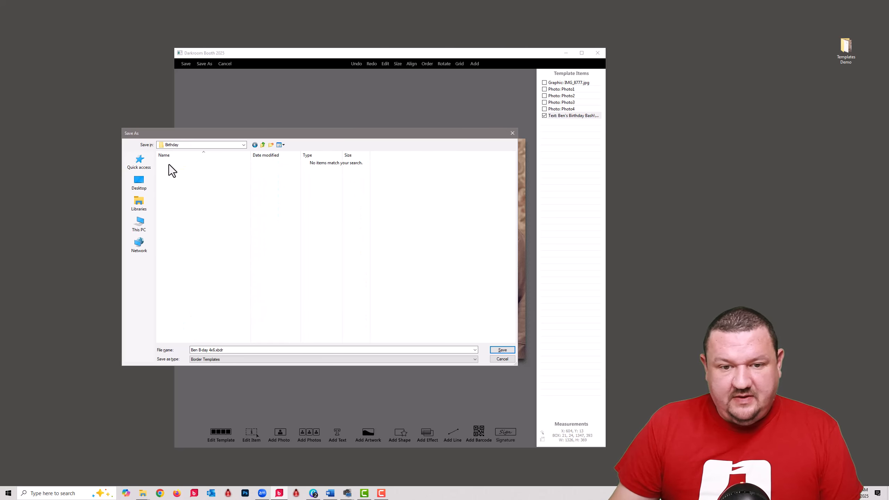
click(502, 349)
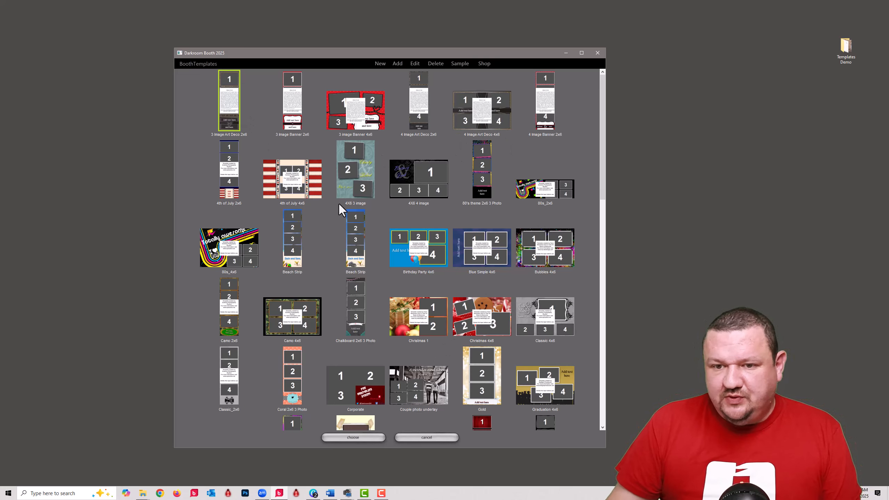
Switch the template gallery from BoothTemplates to its Birthday subfolder
scroll(428, 272, down, 10)
scroll(419, 264, up, 10)
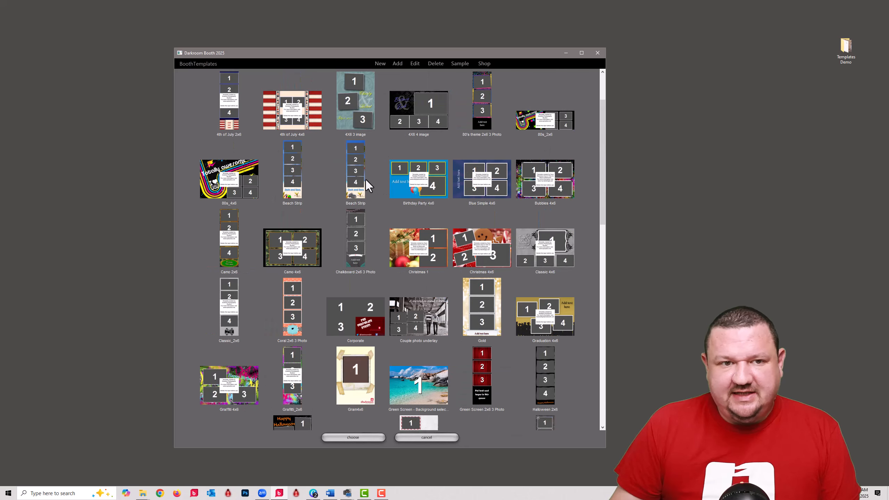
click(191, 64)
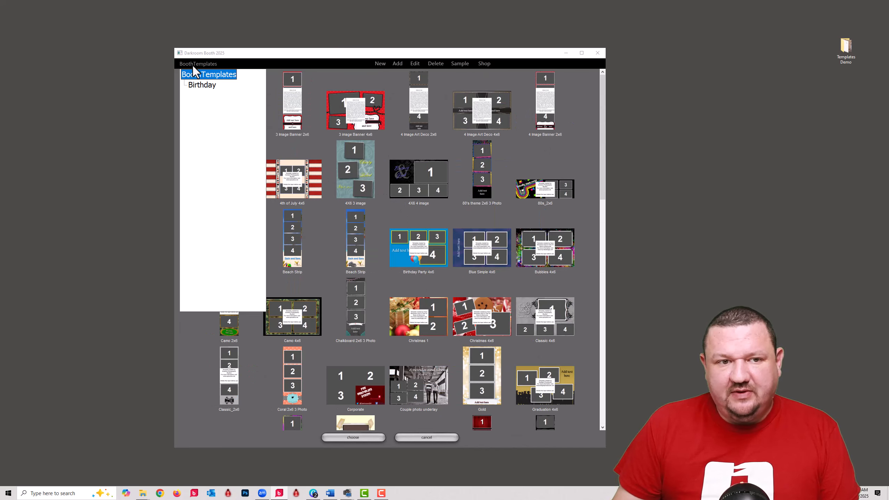
click(202, 85)
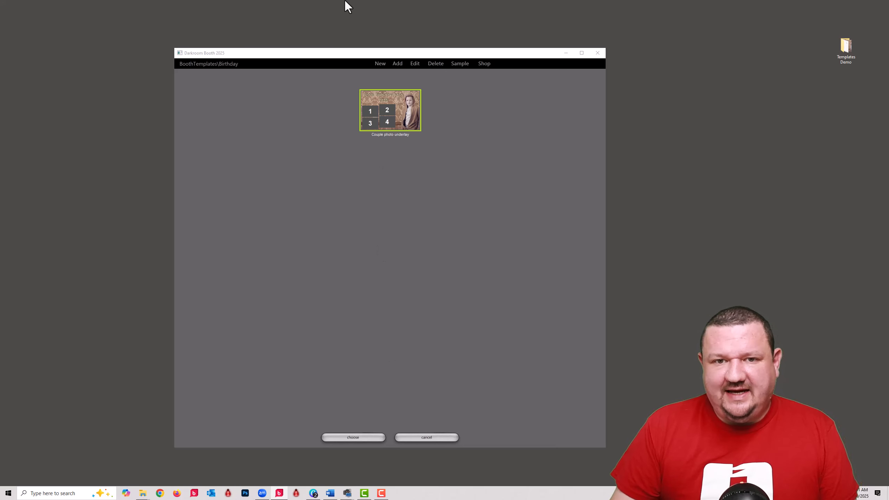
Add the 2x6 with mask background template to the Birthday folder from the desktop's Templates Demo folder
click(397, 64)
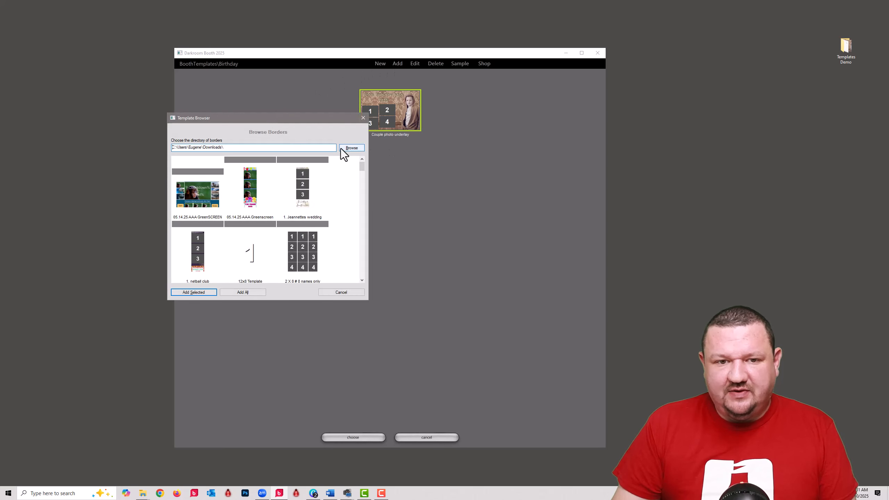
click(349, 147)
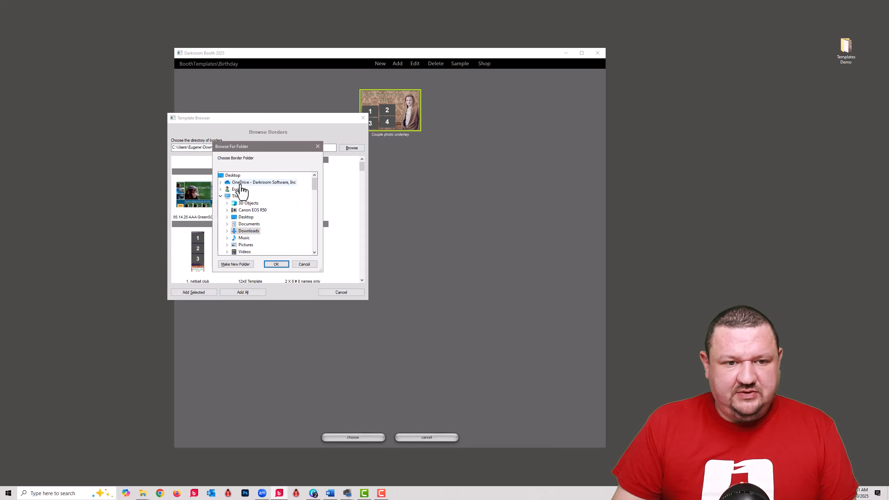
double_click(248, 231)
scroll(254, 229, down, 3)
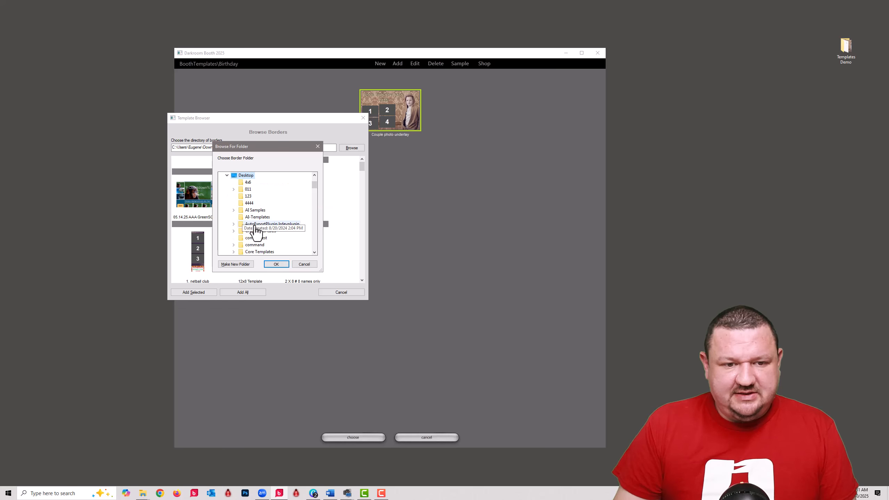
scroll(255, 225, down, 6)
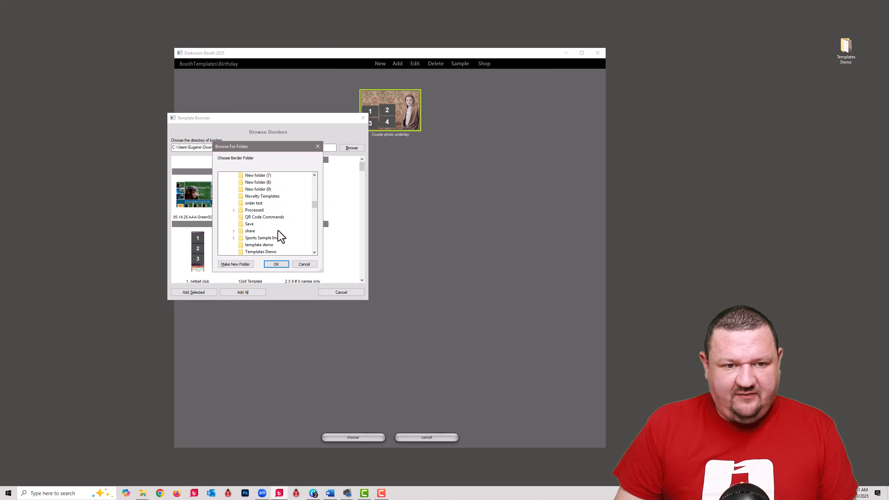
scroll(276, 231, down, 1)
click(267, 190)
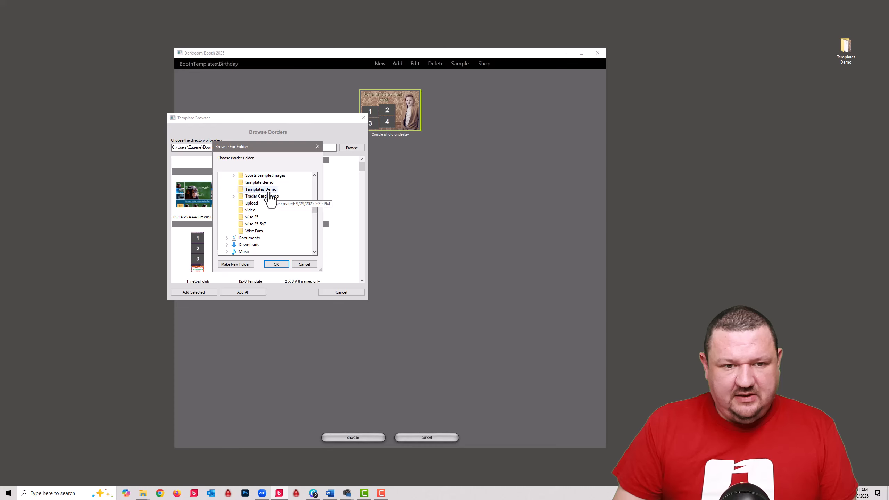
click(277, 265)
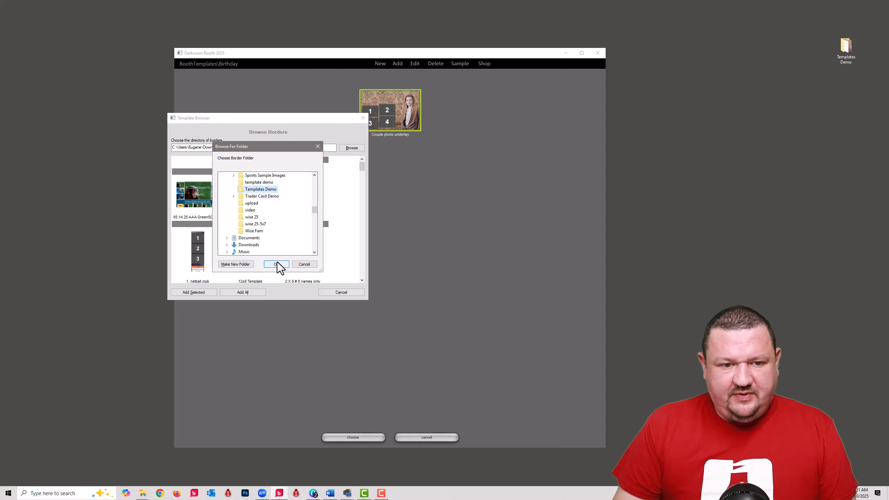
click(196, 193)
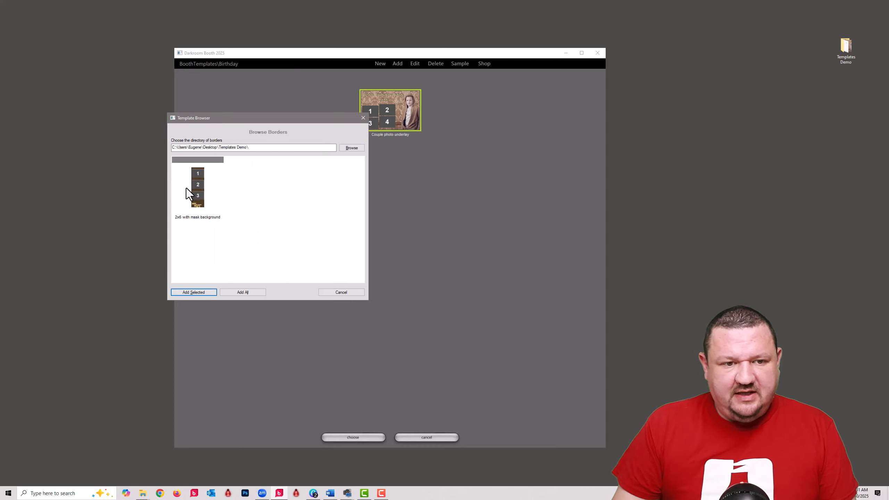
click(194, 292)
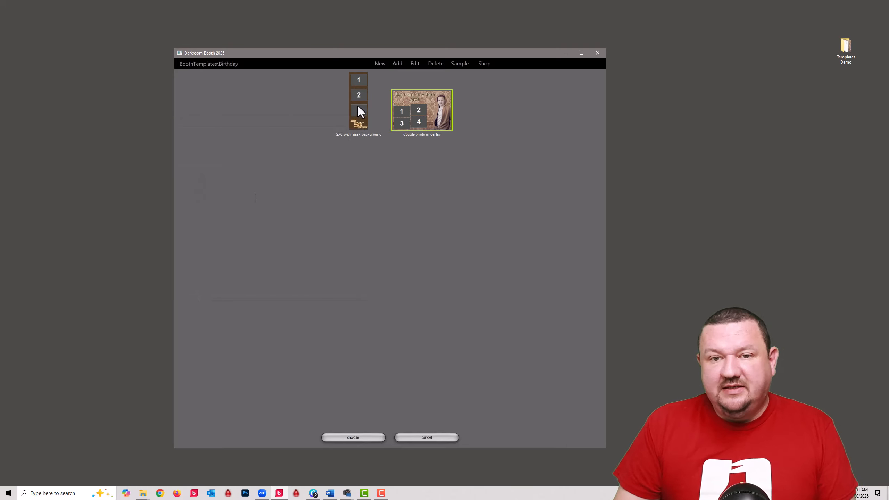
Leave the template gallery without choosing a template and decline matching the photos per session to the output template
click(211, 64)
click(210, 64)
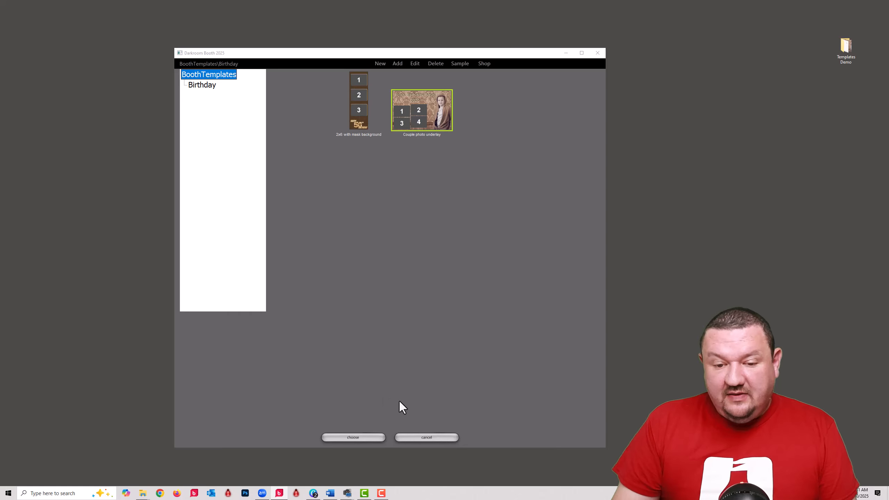
click(436, 435)
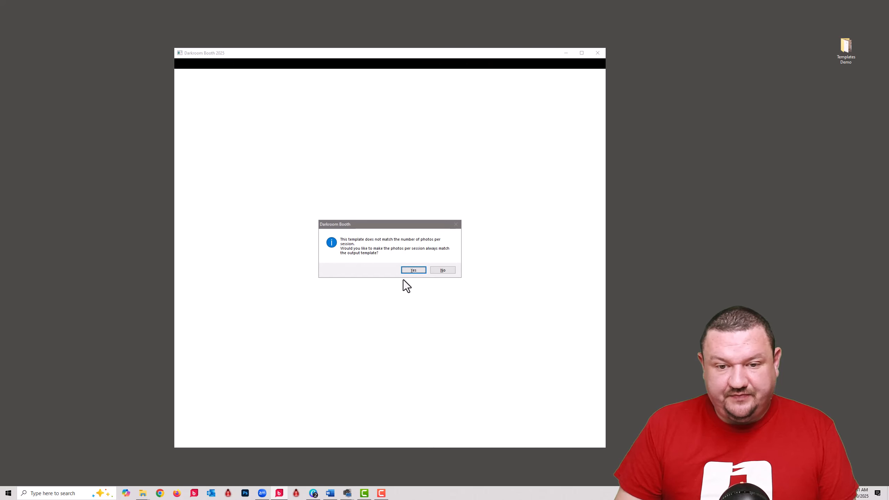
click(445, 271)
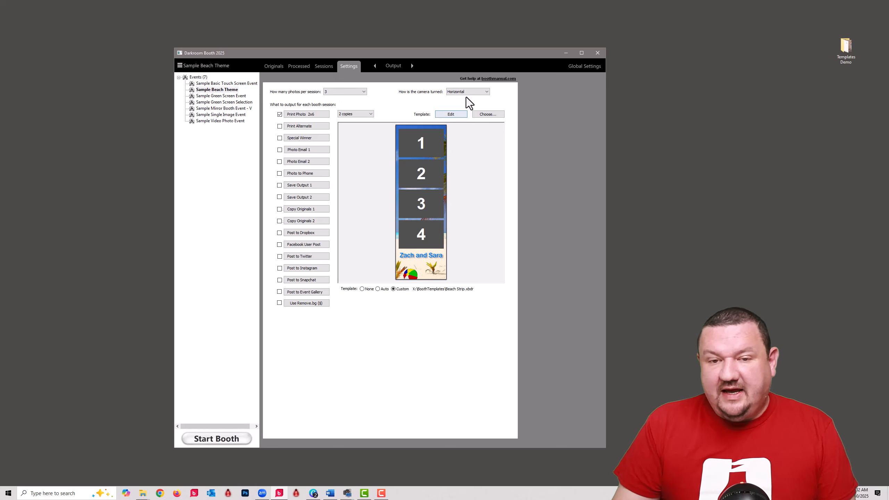
Open the Birthday template group in the global settings, view its add-template browser and close it without adding anything
click(590, 67)
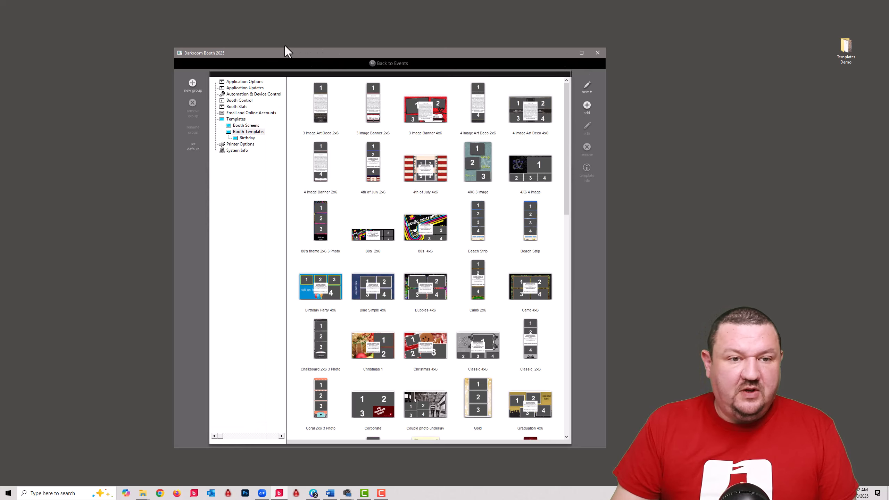
double_click(245, 132)
double_click(236, 119)
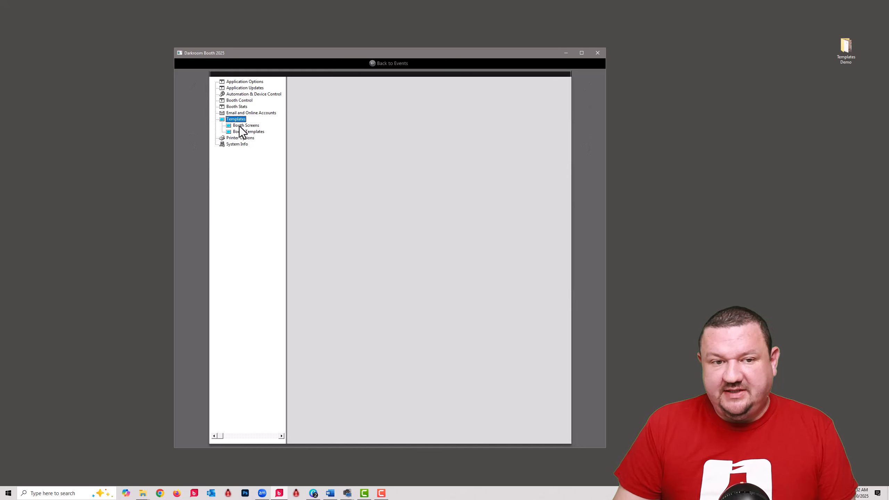
click(239, 127)
double_click(238, 132)
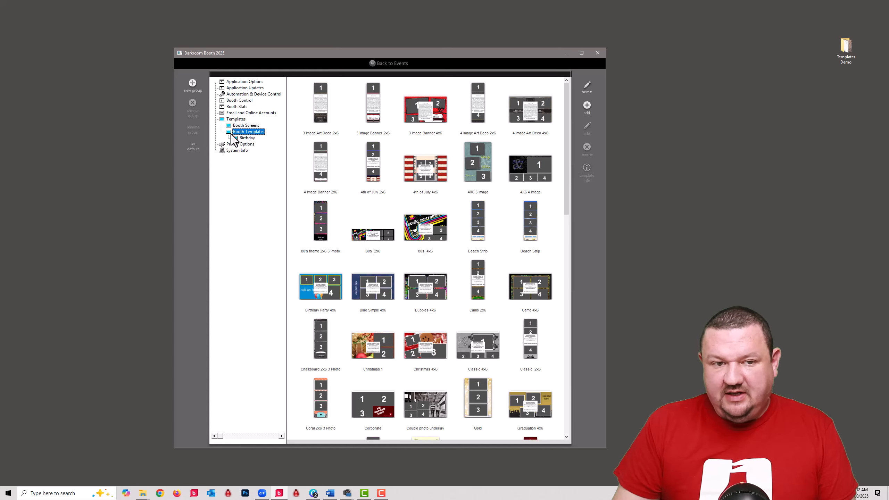
click(245, 138)
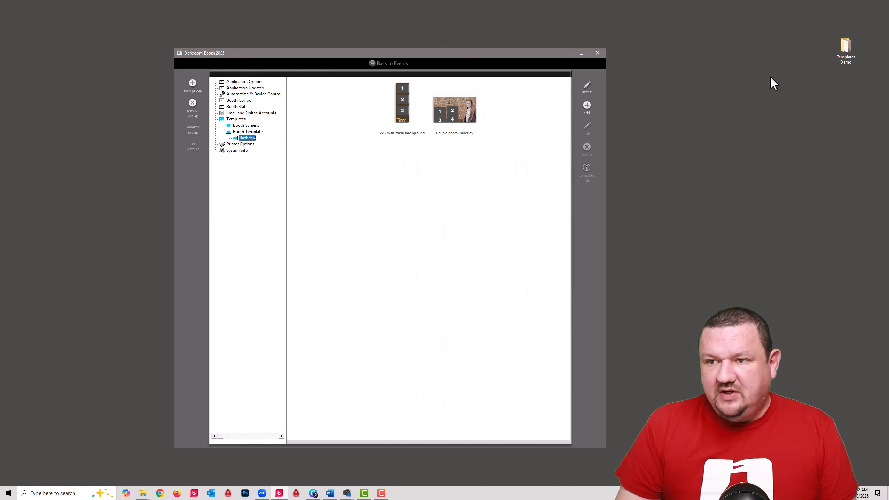
click(586, 106)
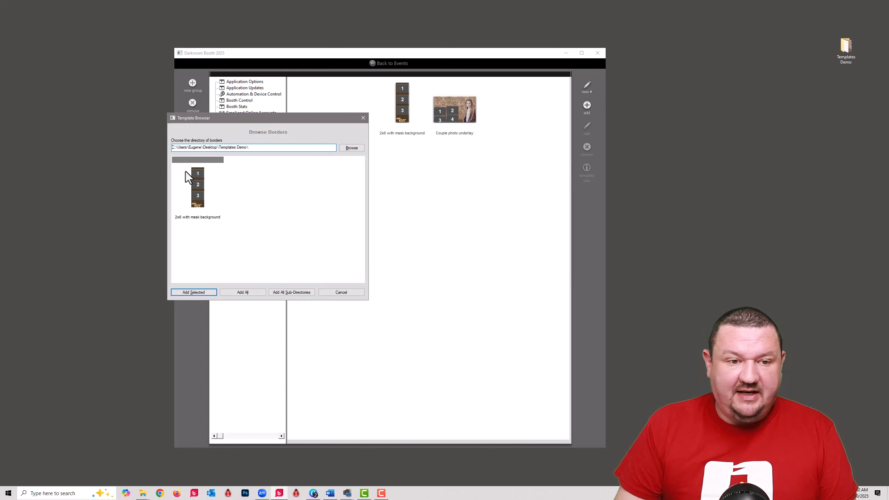
click(363, 118)
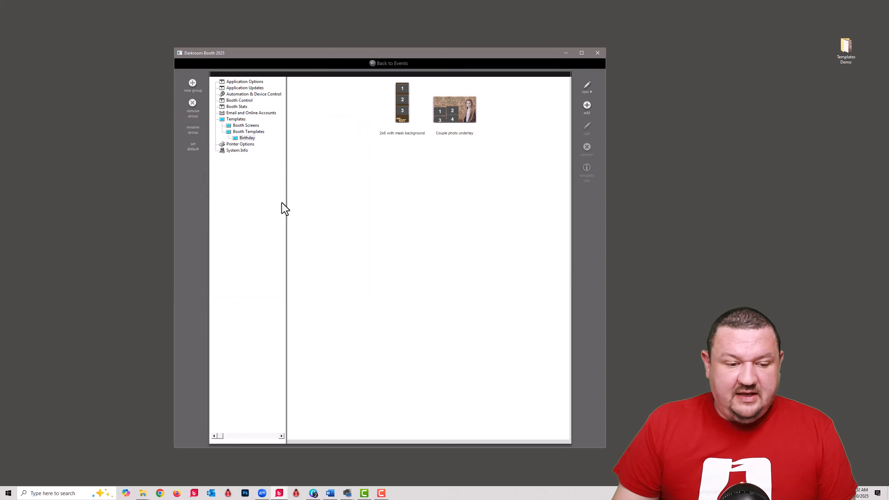
Switch to File Explorer and open the Birthday folder inside BoothTemplates on the X: drive
mouse_move(143, 494)
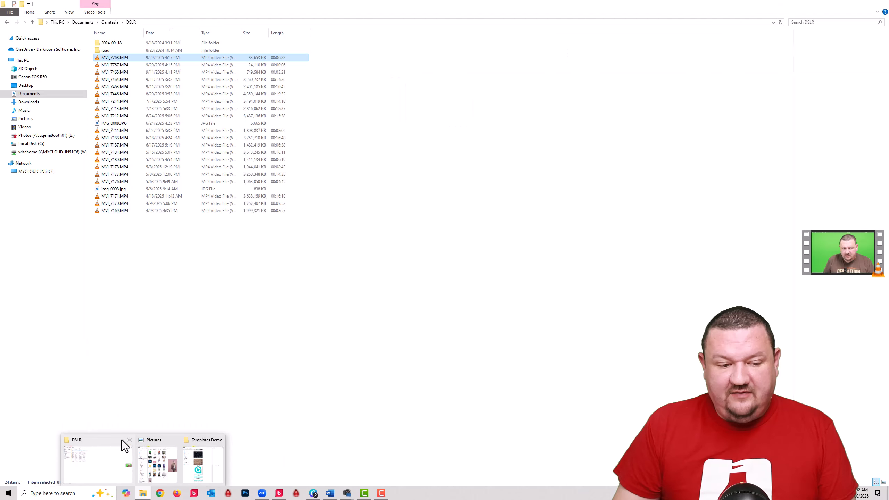
click(110, 446)
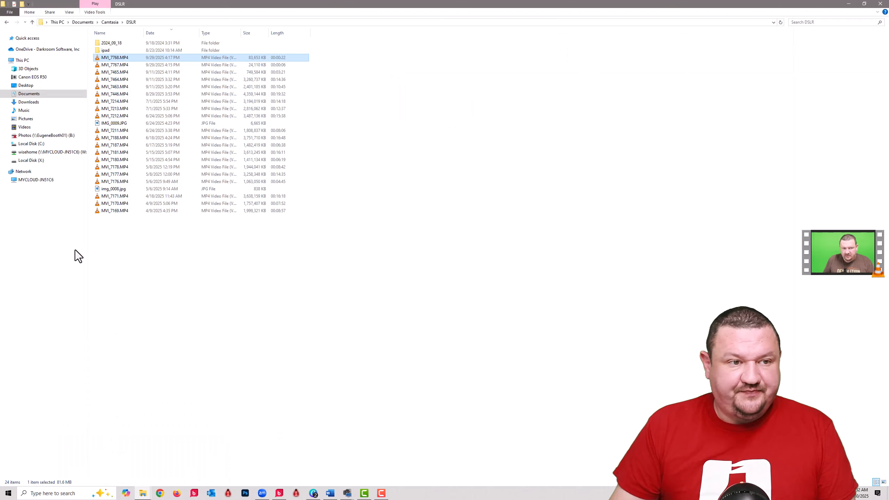
click(30, 160)
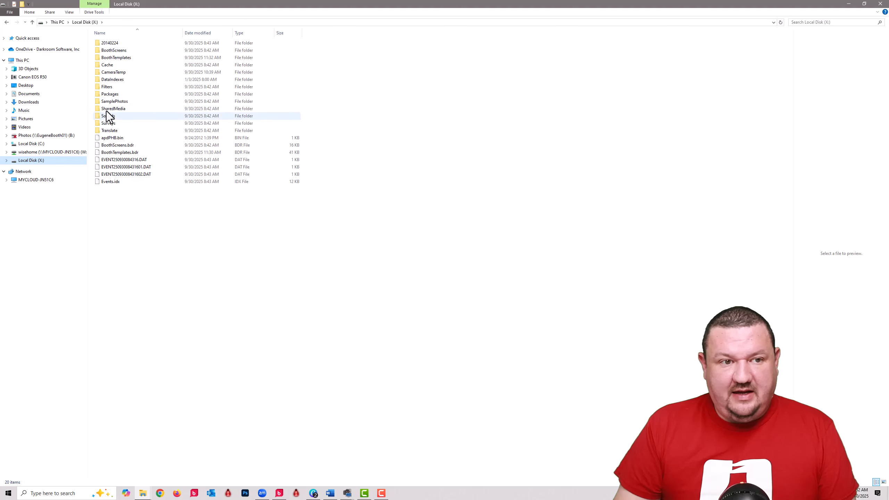
double_click(114, 58)
double_click(111, 43)
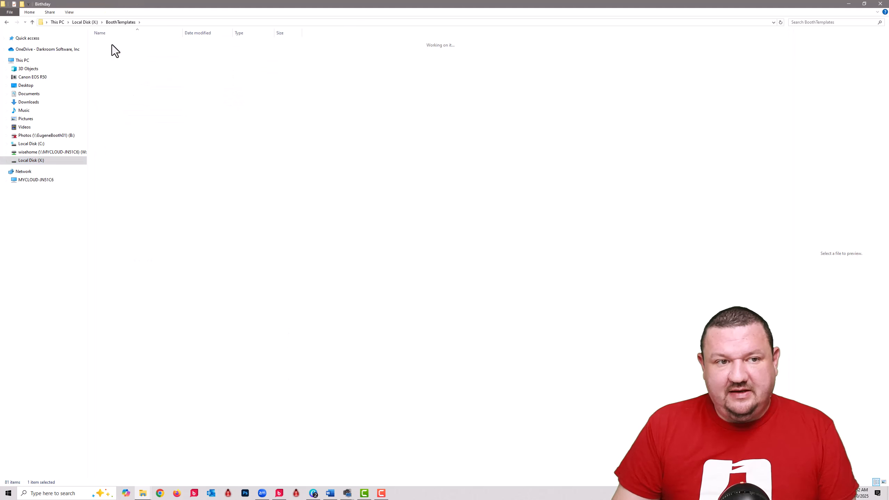
Shrink the Birthday folder window, open the desktop's Templates Demo folder and arrange the two windows side by side
click(864, 4)
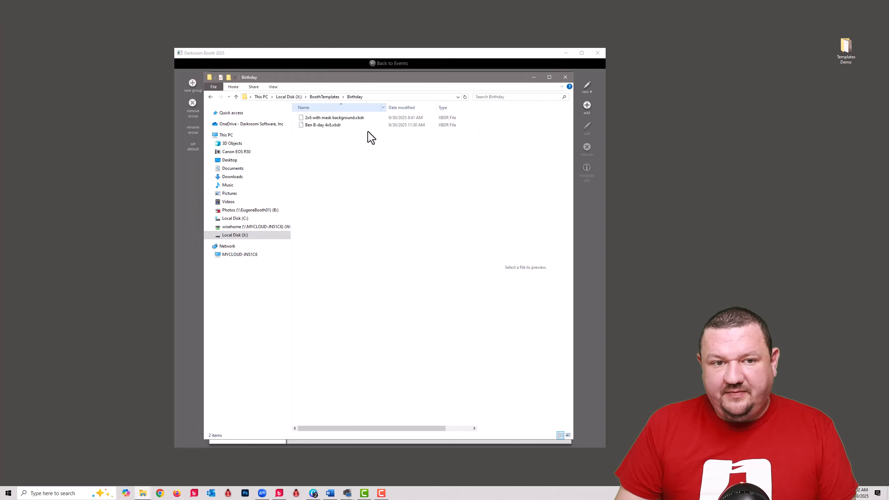
drag(344, 85, 625, 143)
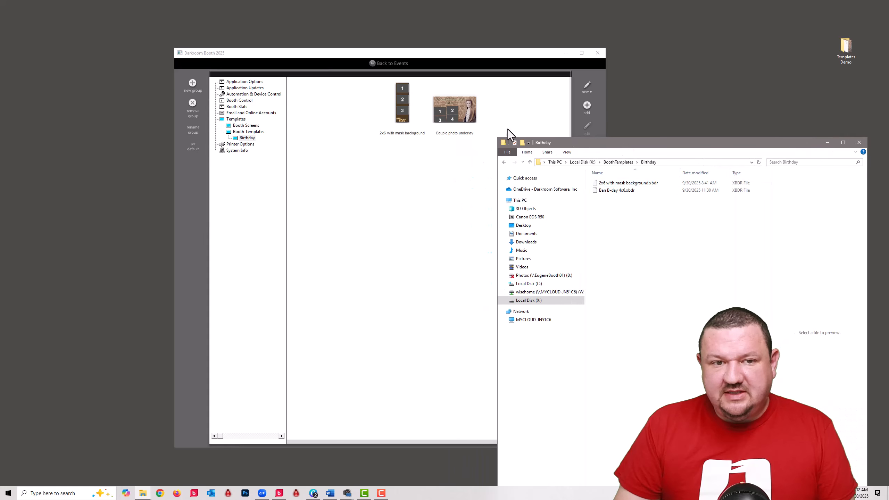
double_click(846, 47)
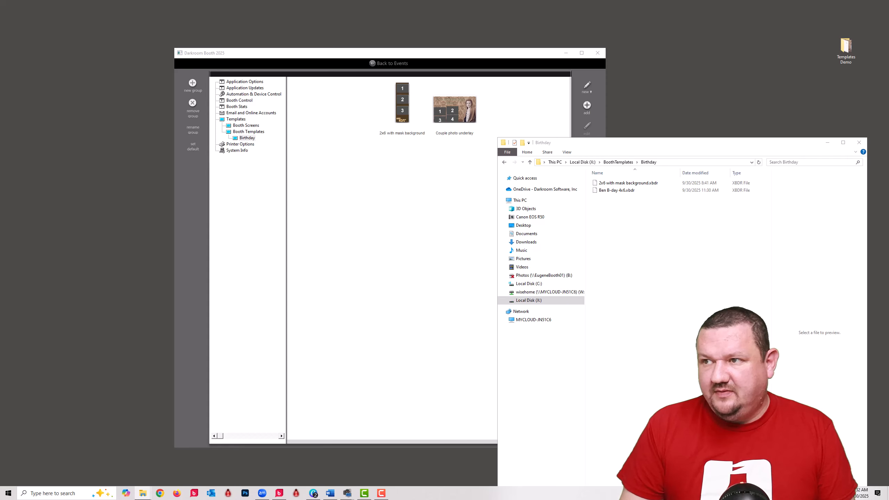
drag(655, 145, 227, 184)
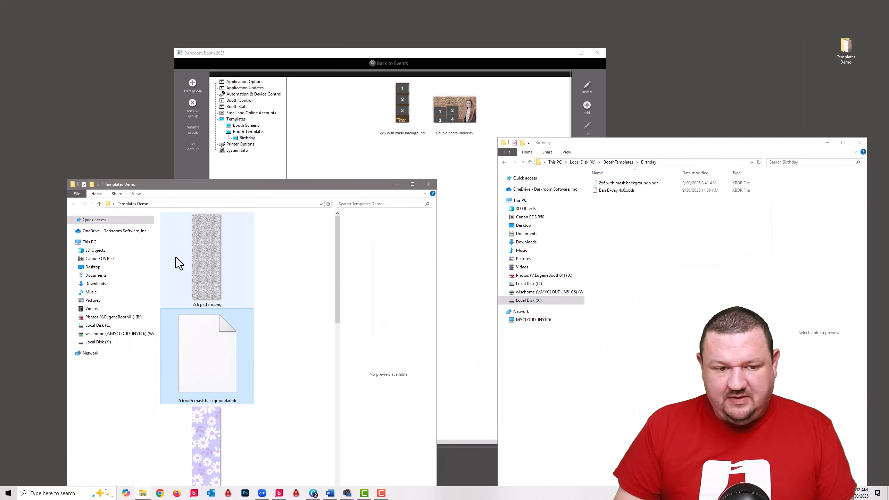
Rename the 2x6 with mask background file in Templates Demo as test and copy it into the Birthday folder
mouse_move(207, 353)
mouse_down()
mouse_move(575, 359)
mouse_move(687, 337)
mouse_move(208, 359)
mouse_up()
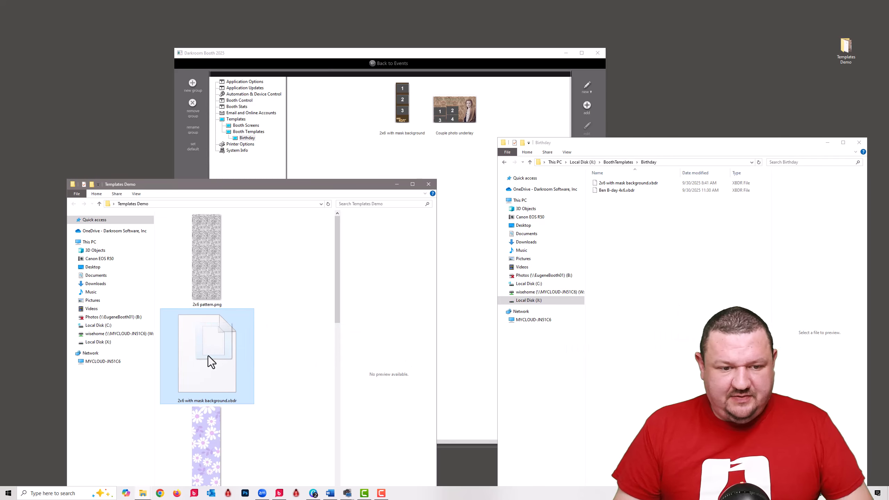
click(192, 403)
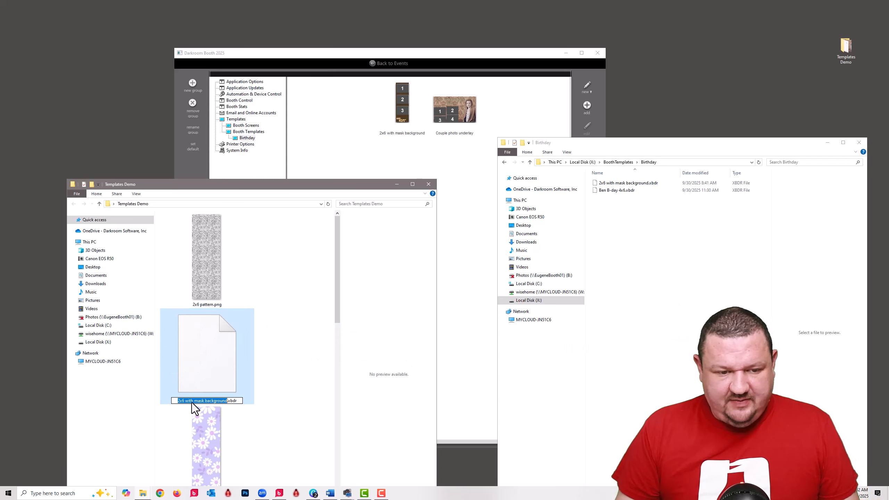
text(test)
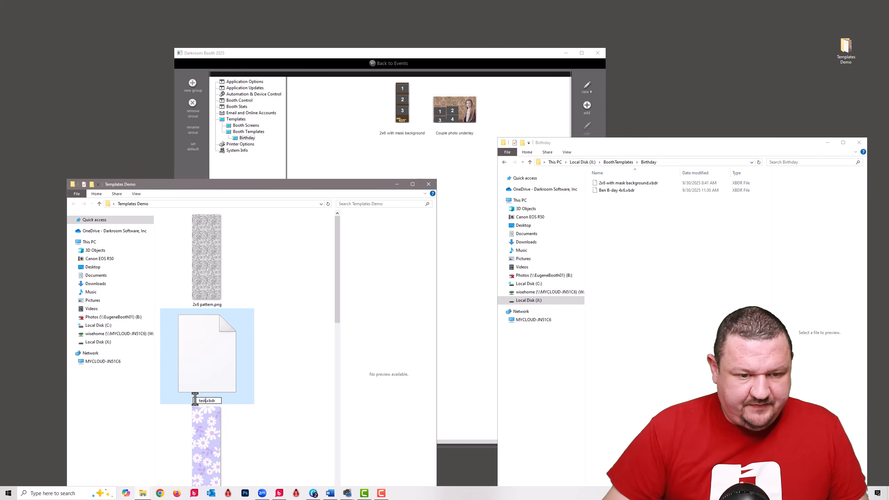
key(Return)
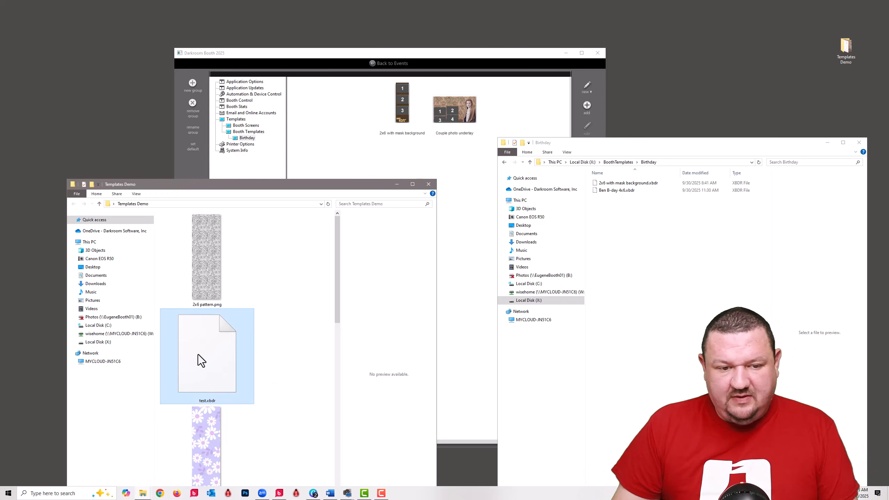
drag(197, 355, 684, 290)
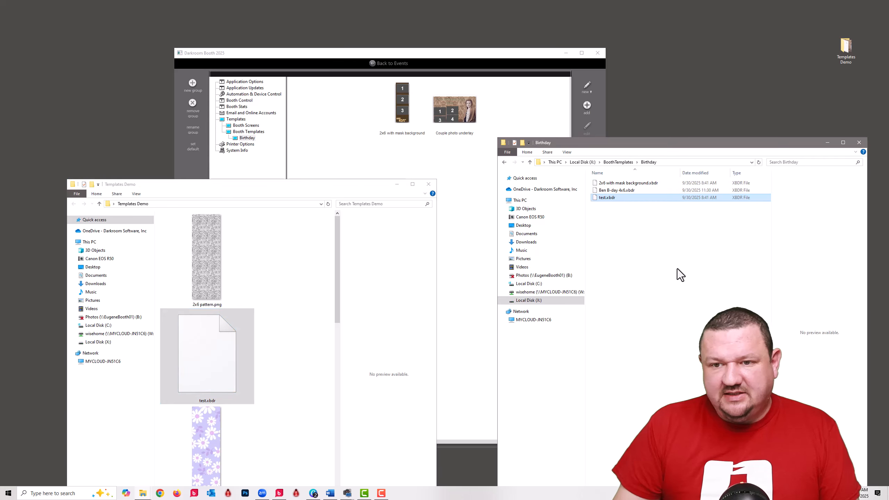
Switch back to Darkroom Booth, reload the Birthday group to check its 2x6 templates, and return to Booth Templates
click(485, 97)
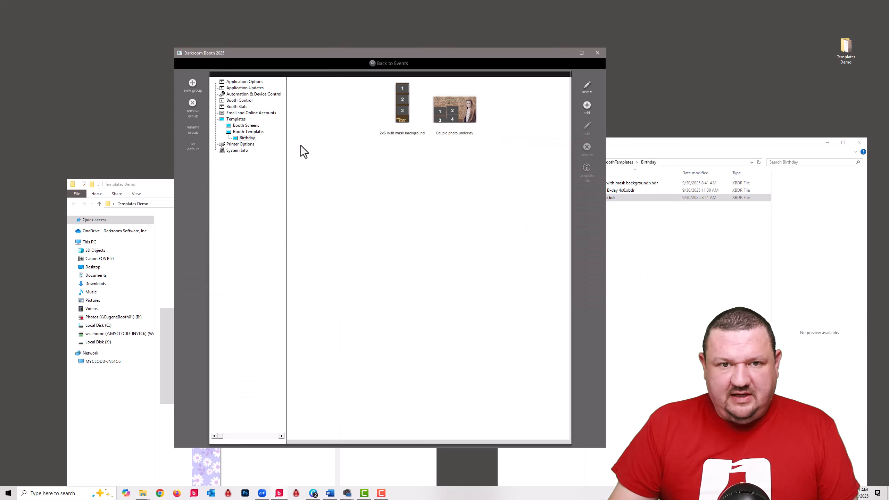
click(248, 132)
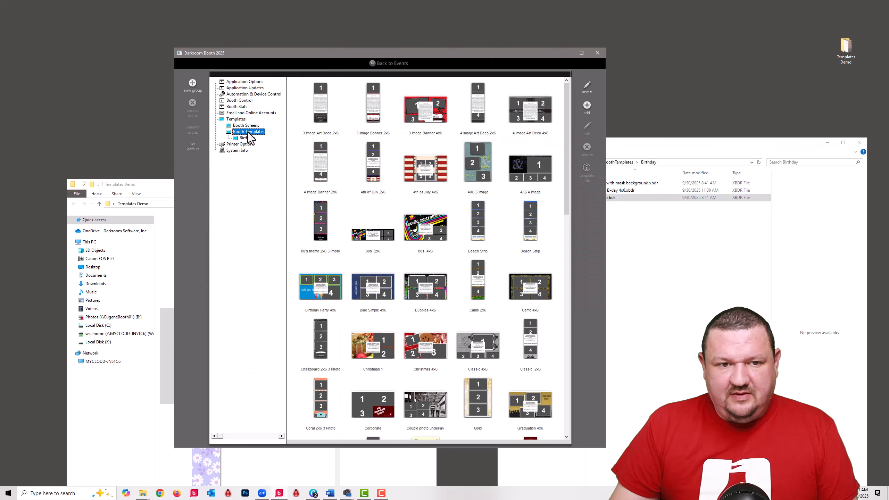
click(246, 139)
click(379, 113)
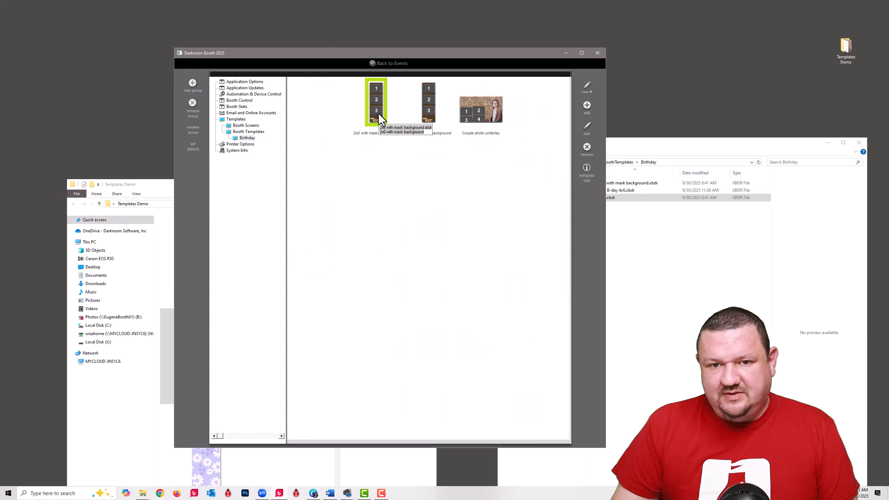
click(431, 104)
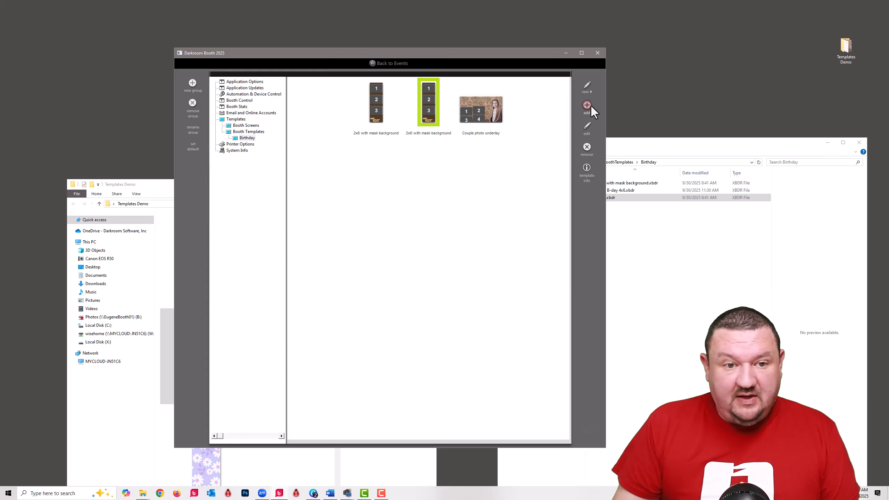
double_click(240, 132)
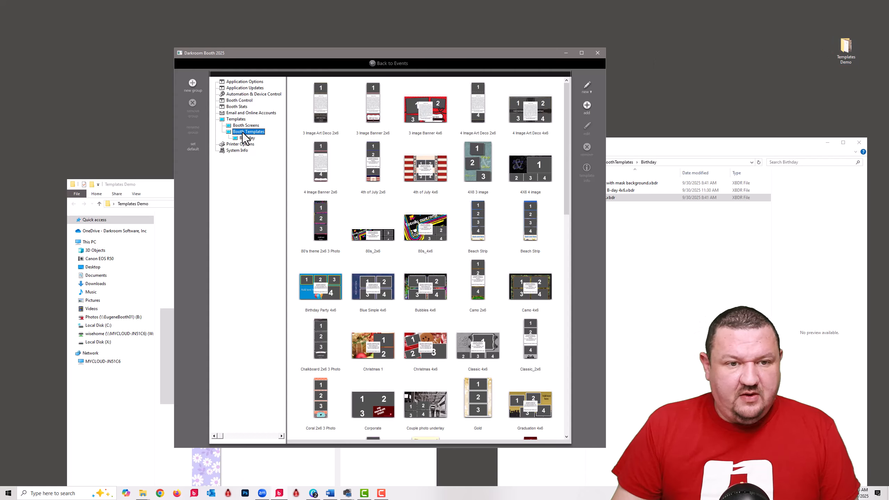
Add a new template group named My Output Templates under Booth Templates
click(193, 83)
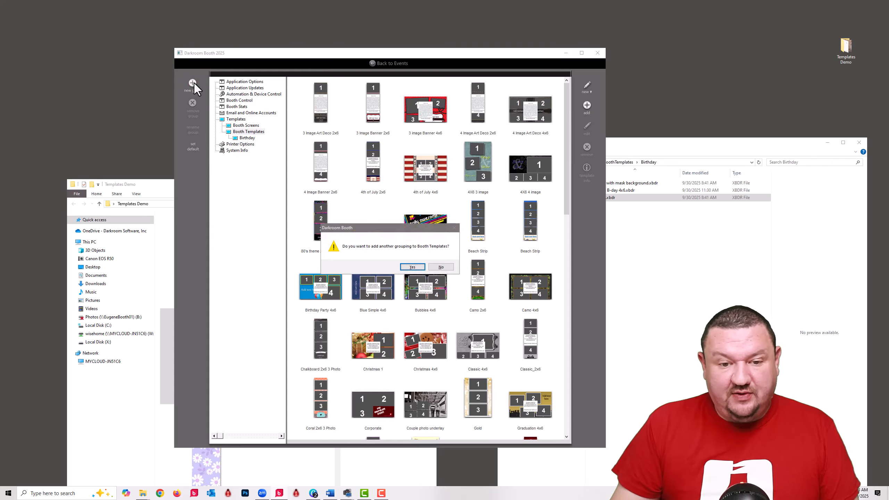
click(407, 266)
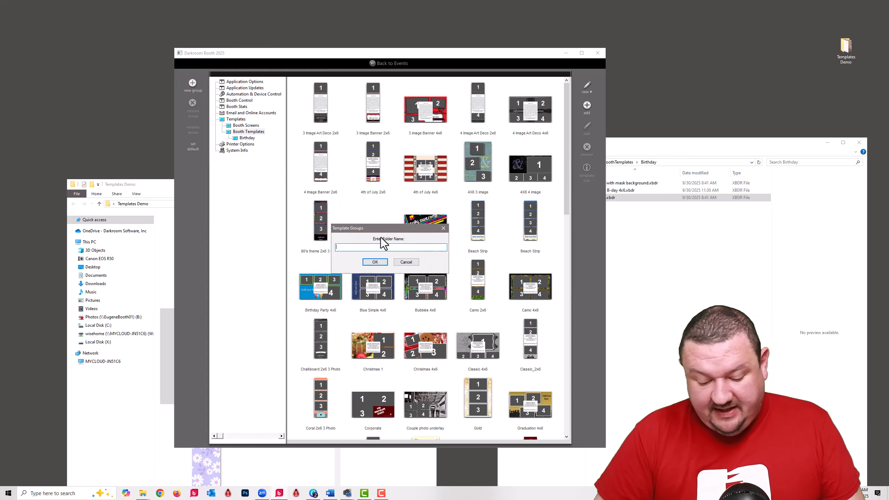
text(Output Templates)
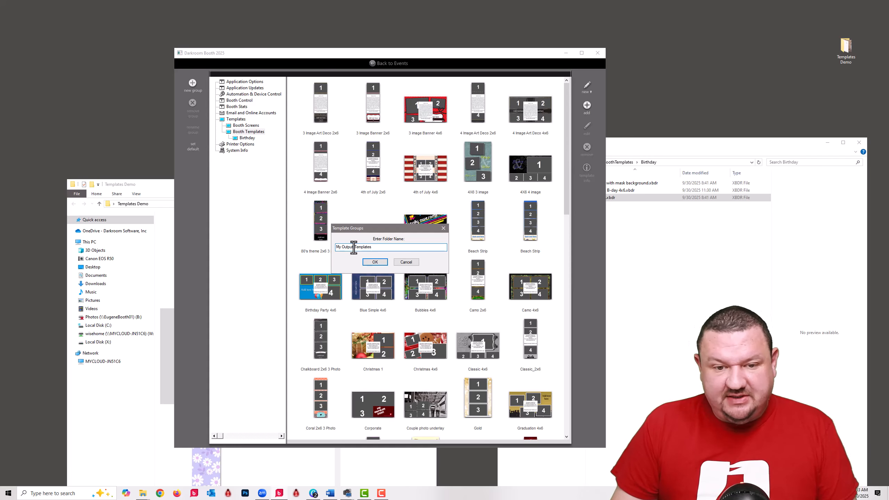
click(373, 262)
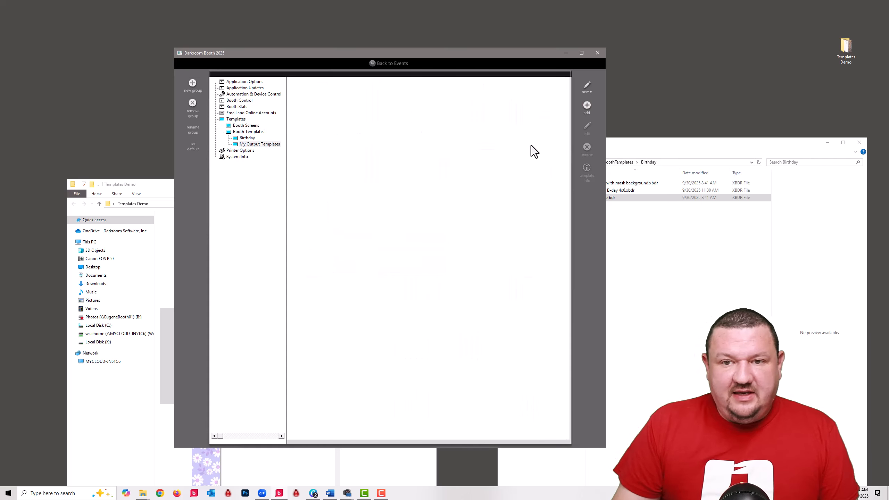
Create a new template described as flower 2x6, with a vertical 2x6 page at 300 pixels per inch
click(589, 83)
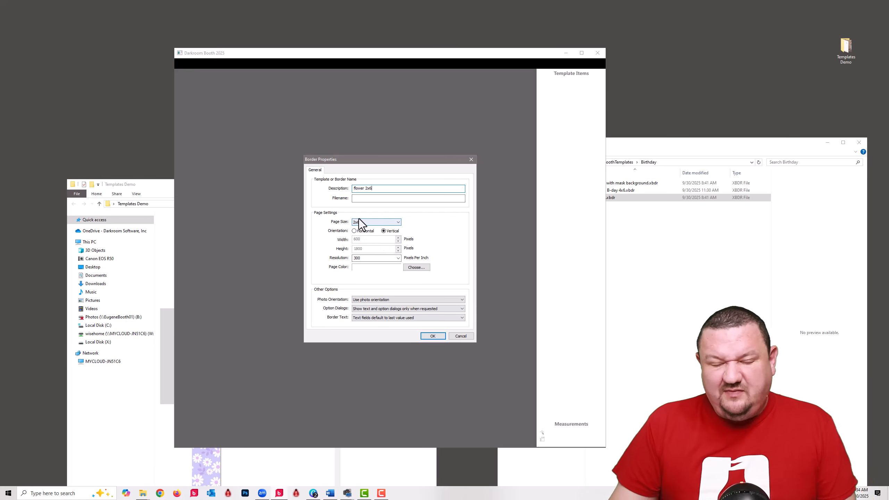
click(355, 198)
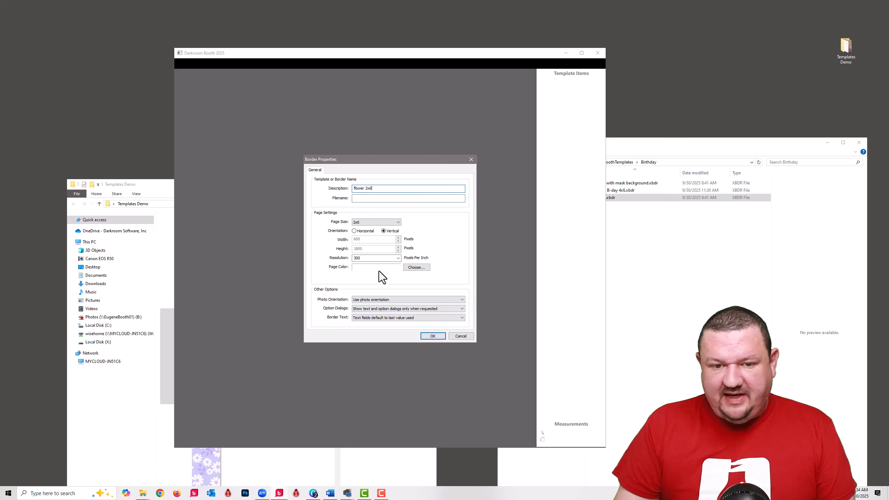
click(429, 335)
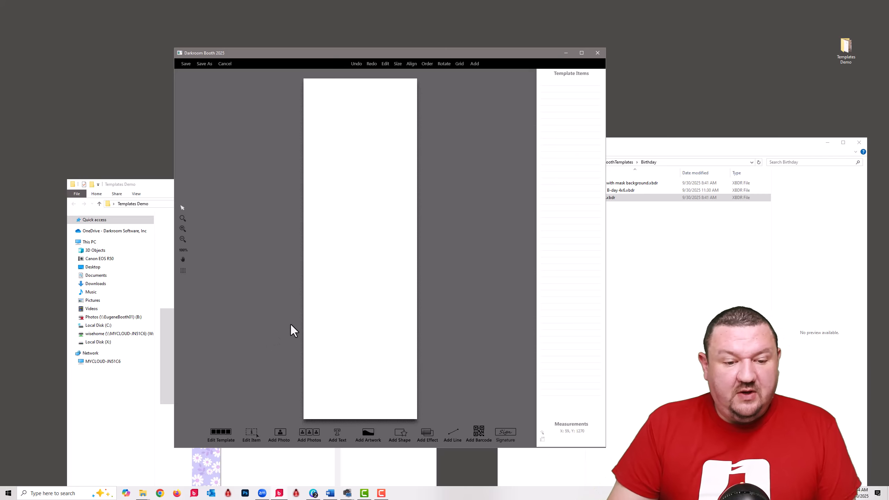
Add the 2x6background.png artwork from the desktop's Templates Demo folder as the template's full-page background
click(365, 432)
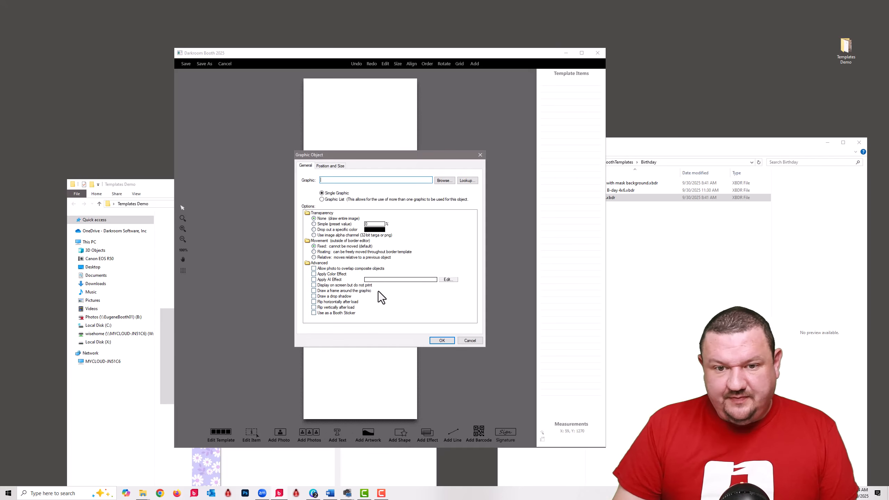
click(443, 181)
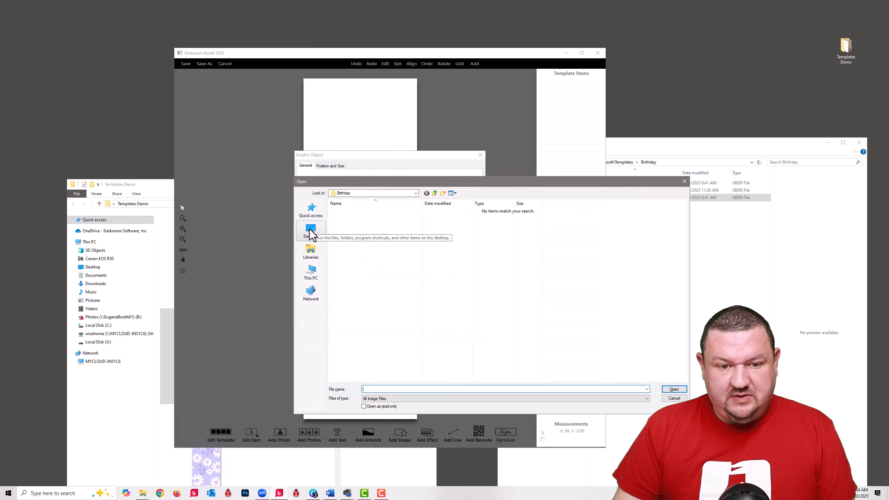
click(311, 231)
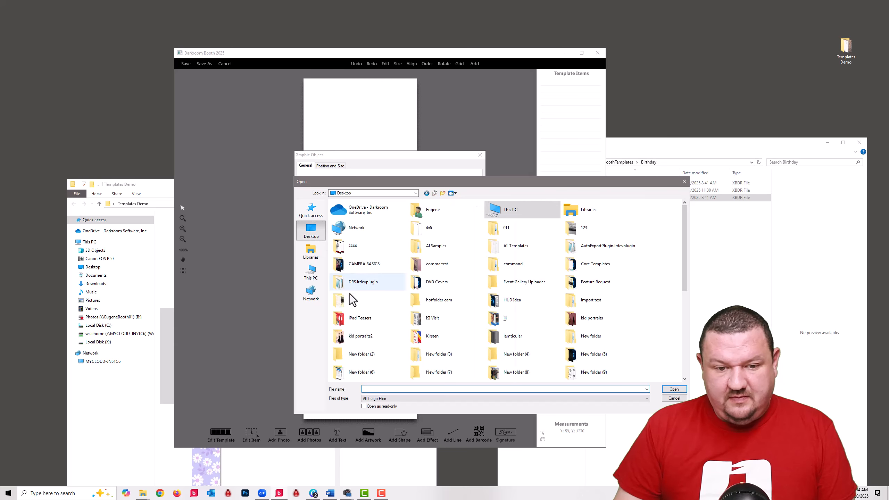
scroll(364, 302, down, 5)
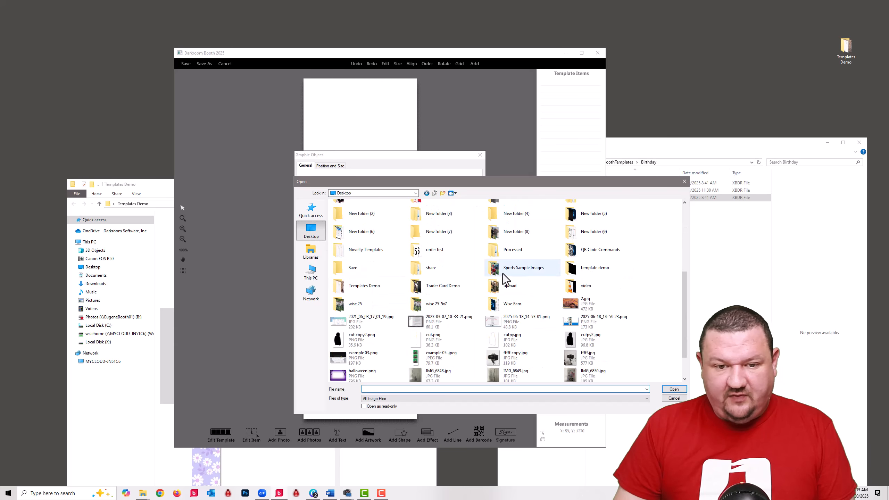
double_click(376, 287)
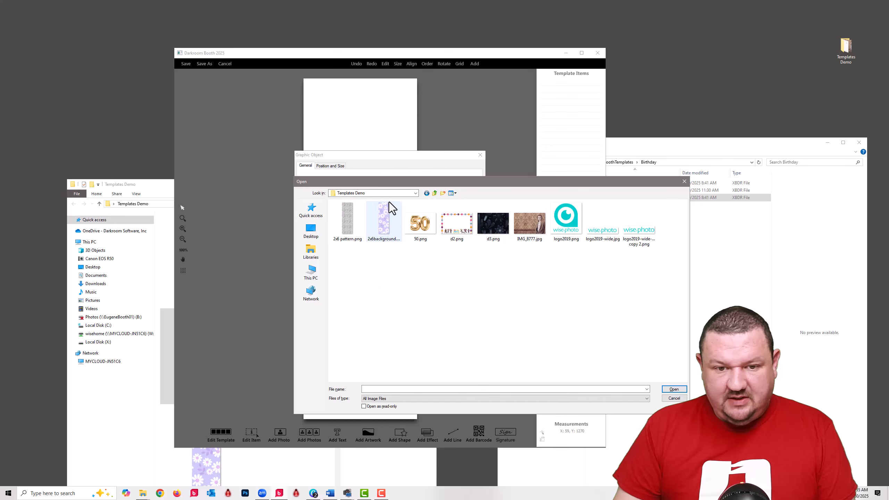
click(378, 217)
click(673, 389)
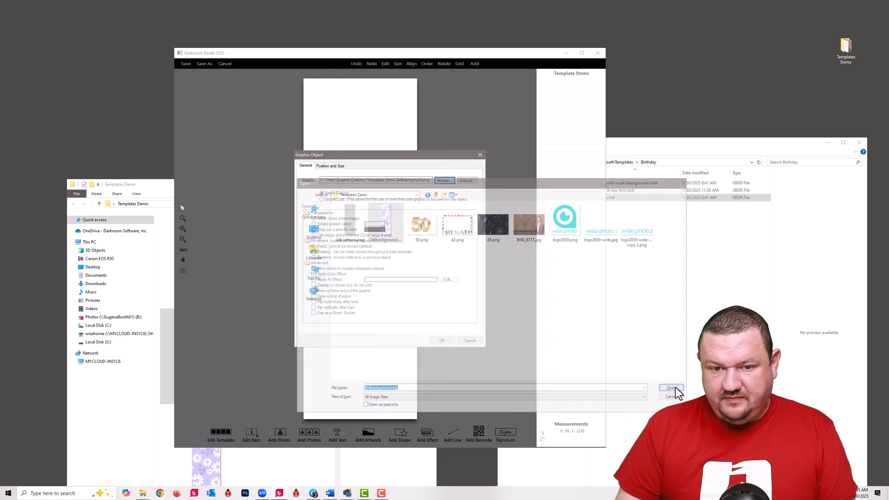
click(441, 338)
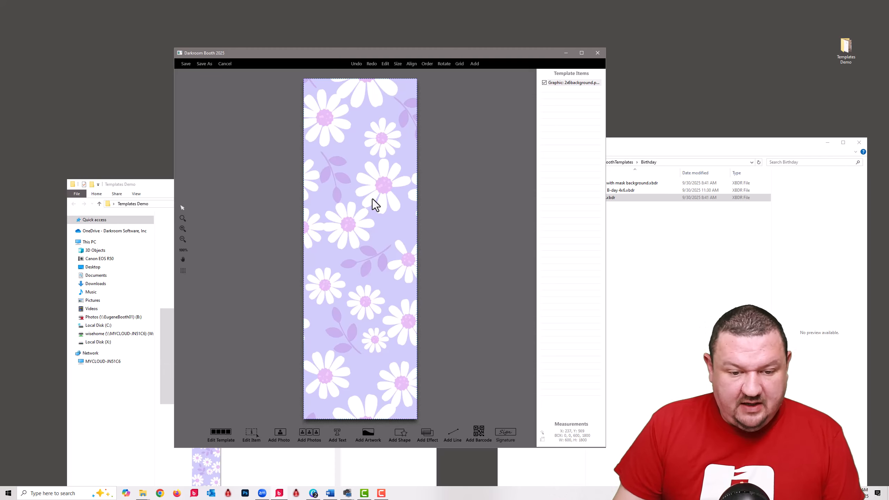
Add a photo composite with 3 rows and 1 column, using the 4 x 6 Photo size as its fixed aspect ratio
click(313, 435)
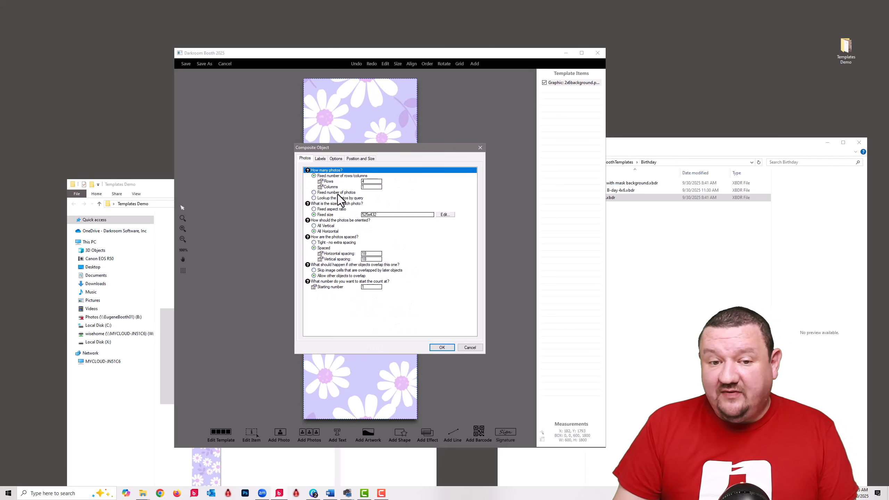
click(375, 181)
text(3)
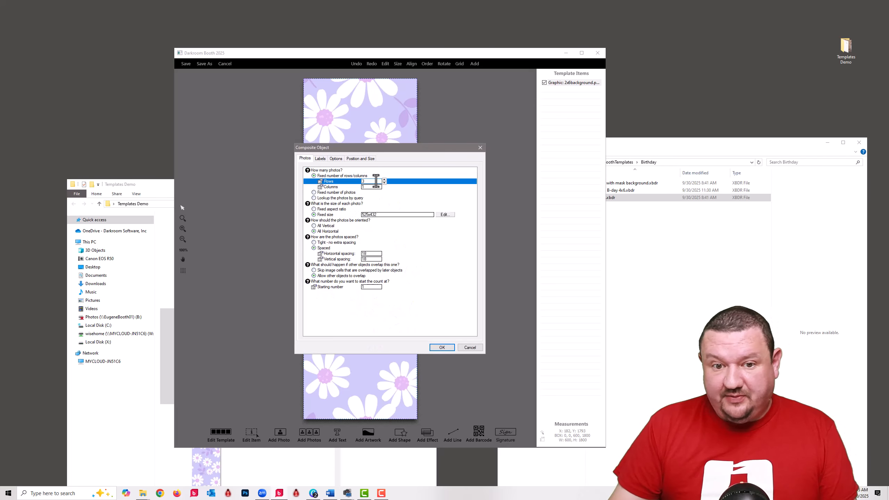
click(335, 210)
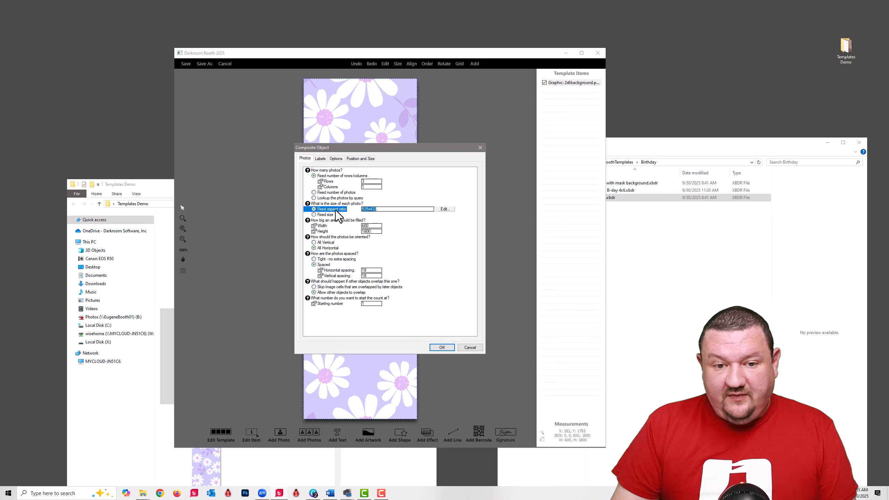
click(446, 209)
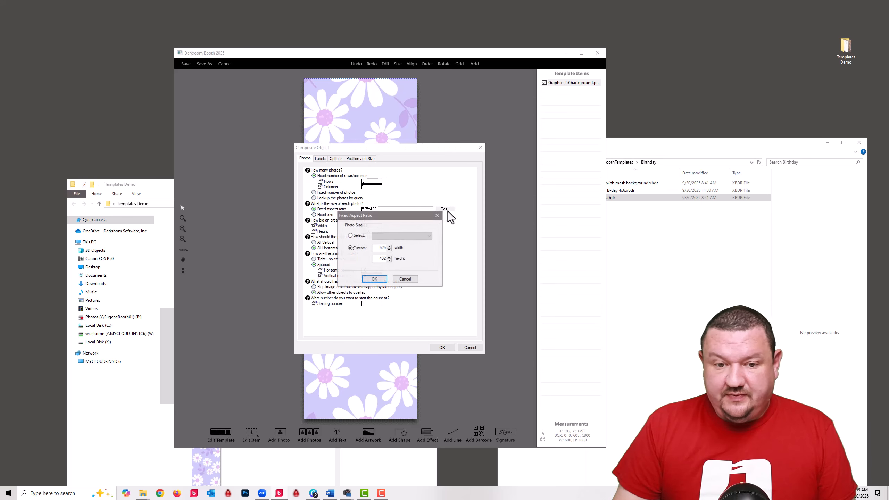
click(358, 235)
click(389, 234)
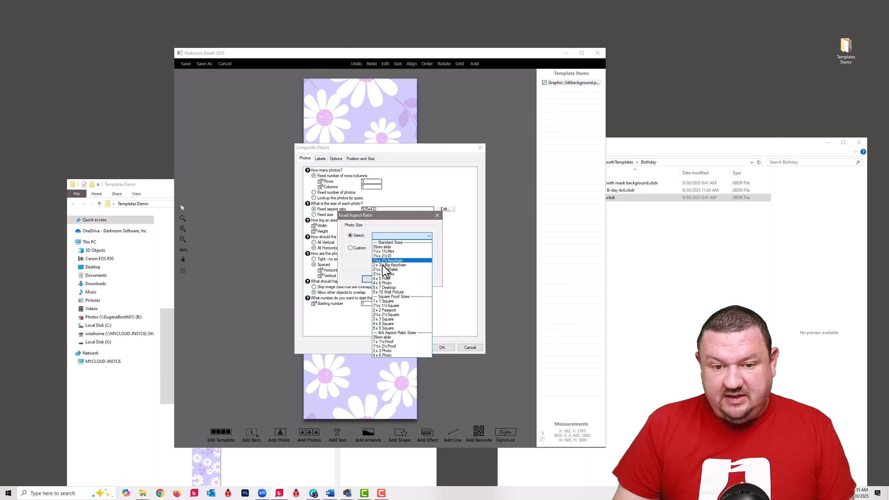
click(383, 283)
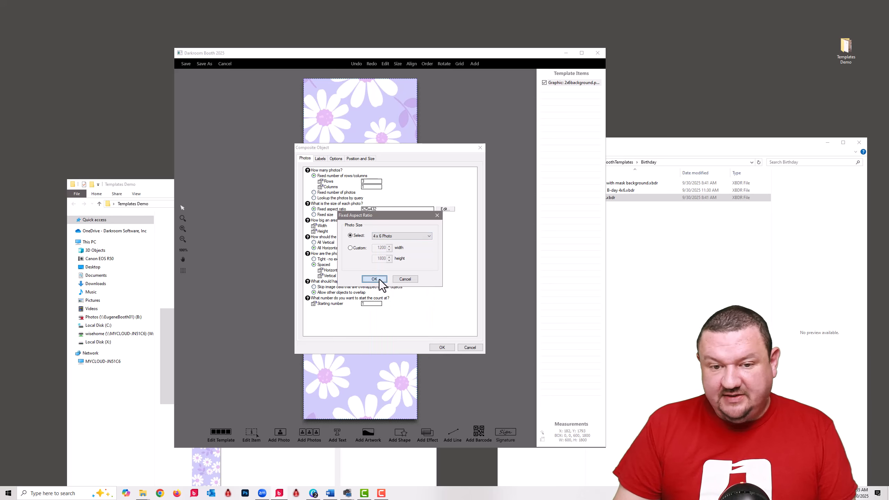
click(379, 279)
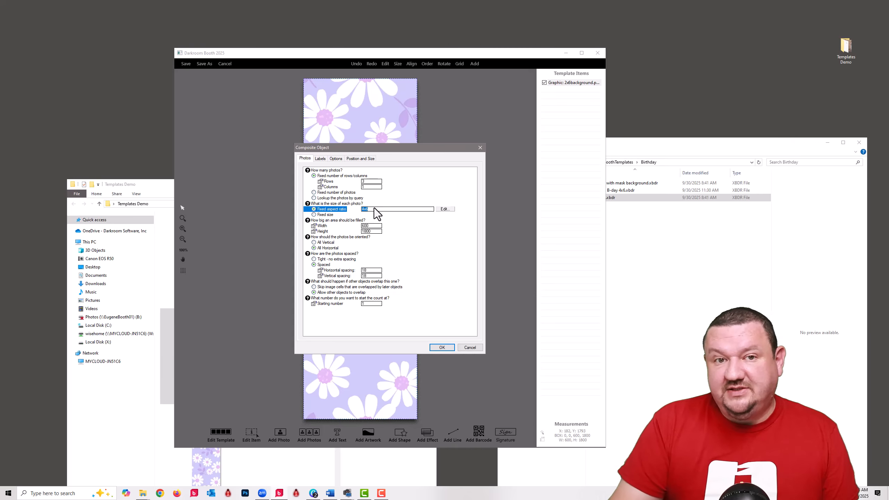
click(445, 347)
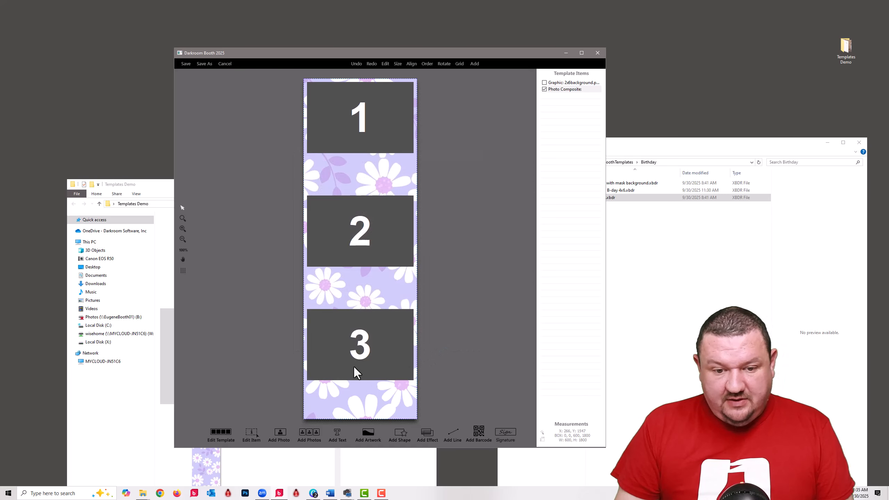
Shrink the photo composite to about 570 by 1320 pixels and place it in the upper part of the strip, leaving space below photo 3
drag(355, 347, 355, 339)
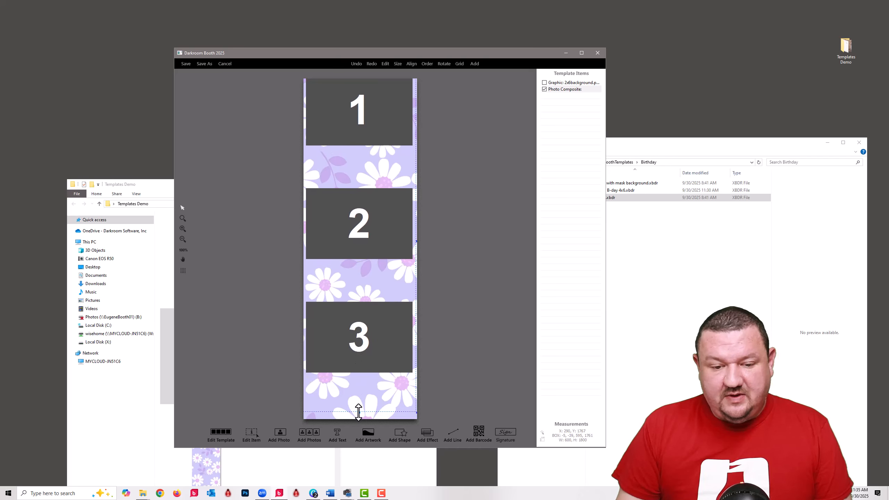
drag(358, 411, 358, 334)
mouse_move(360, 286)
mouse_down()
mouse_move(362, 300)
mouse_move(359, 289)
mouse_up()
scroll(360, 295, down, 1)
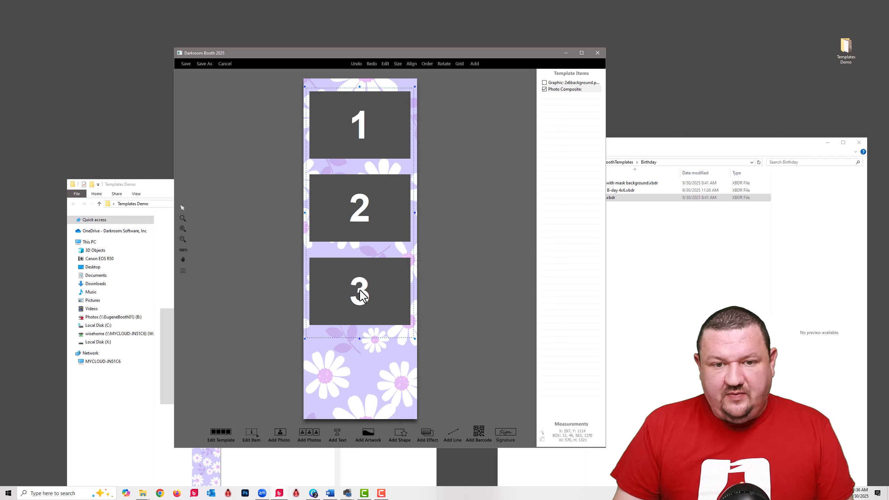
Apply the Rounded Rectangle pre-defined mask to the composite's photos
double_click(360, 290)
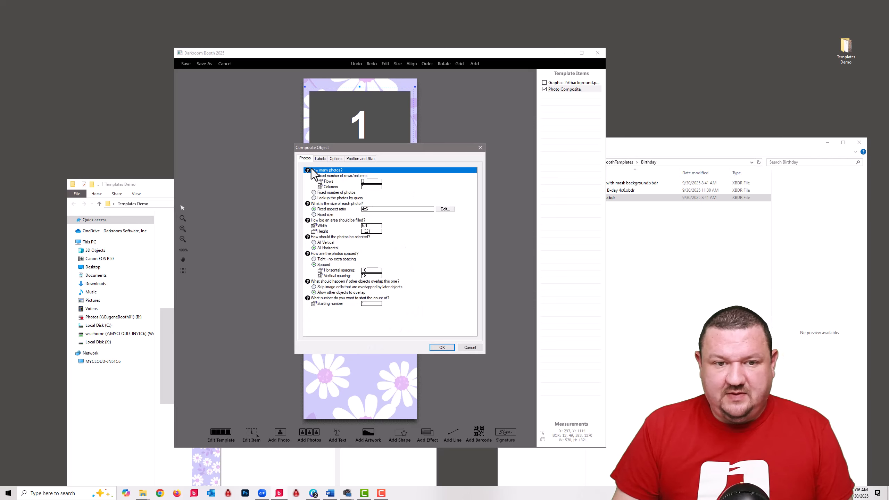
click(335, 158)
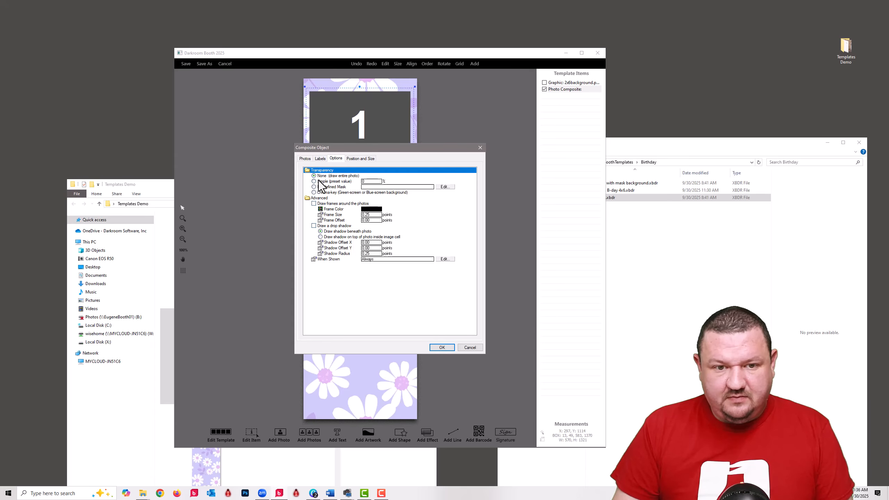
click(314, 187)
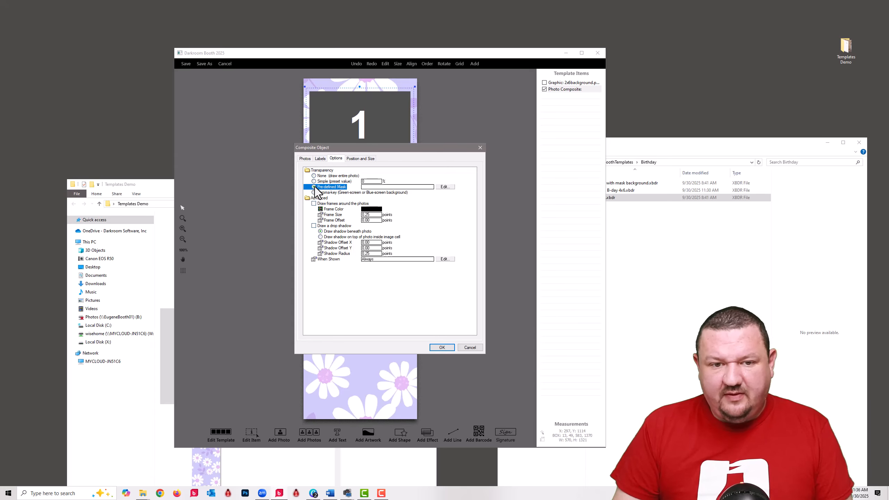
click(445, 186)
click(434, 201)
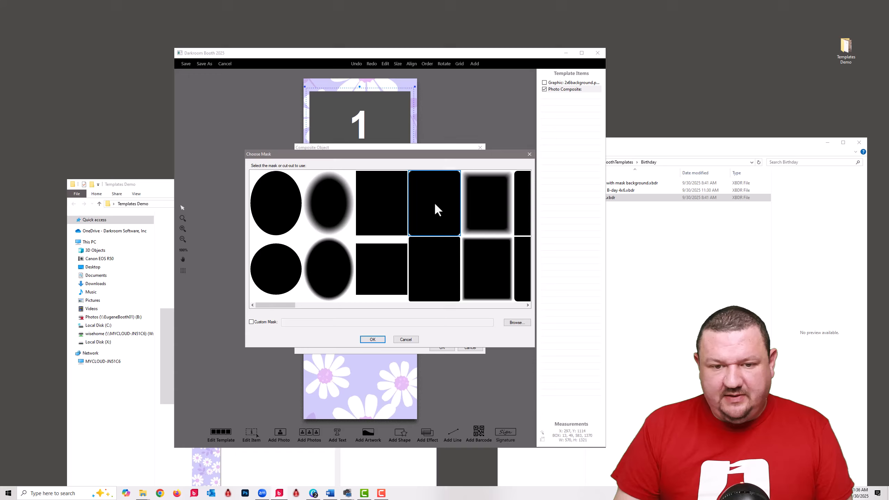
click(373, 334)
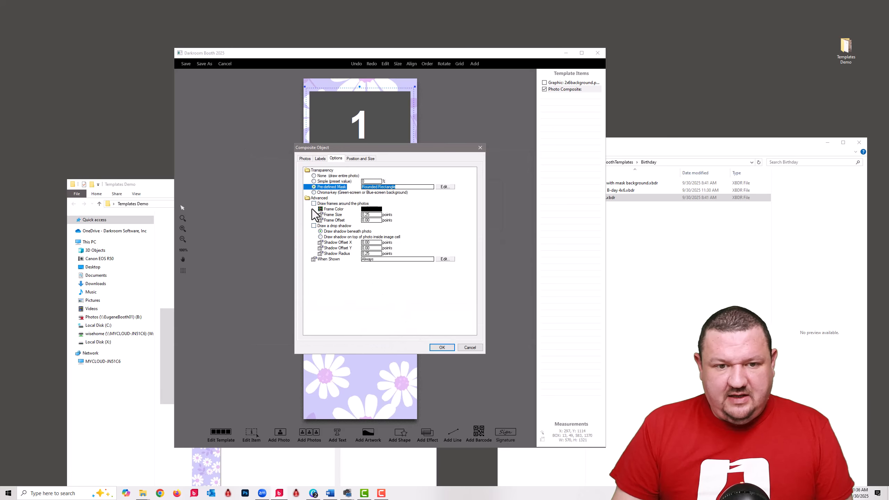
Turn on frames around the composite's photos and set the frame color to pink
click(314, 205)
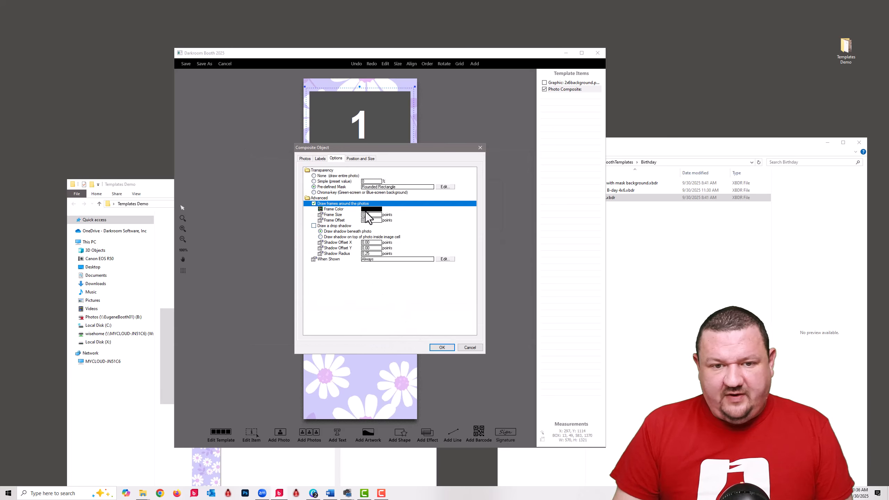
click(365, 210)
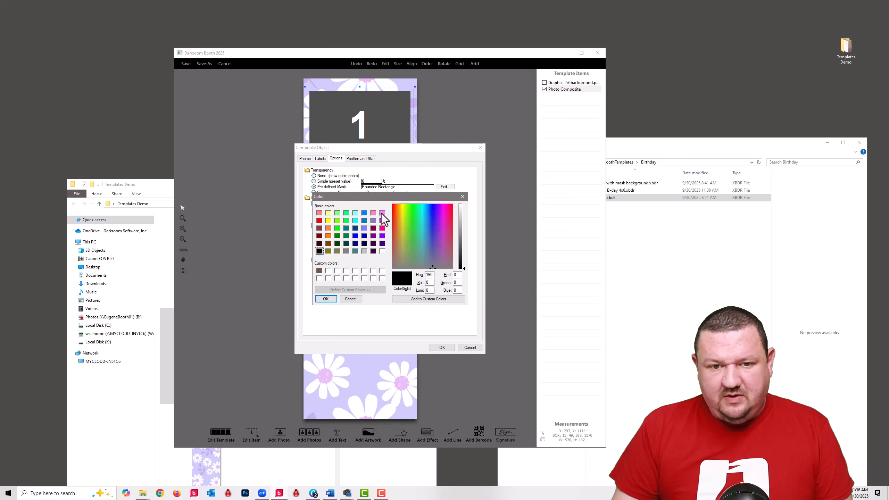
click(372, 213)
click(325, 298)
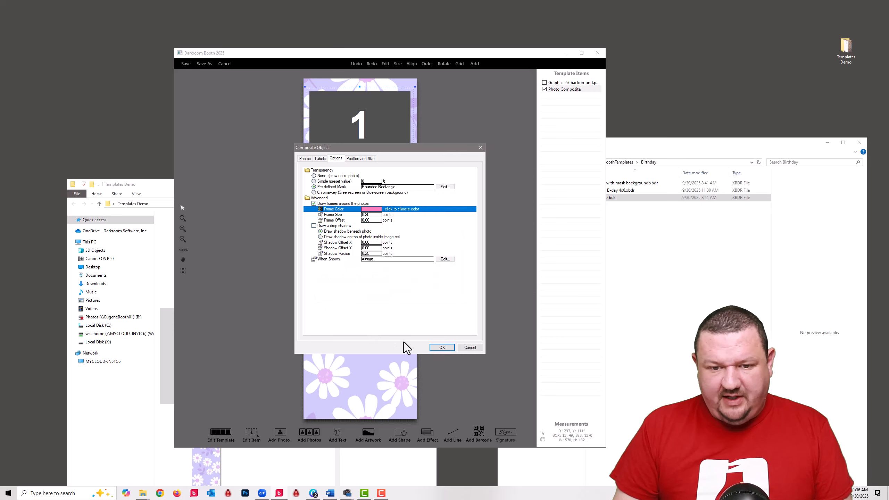
click(437, 348)
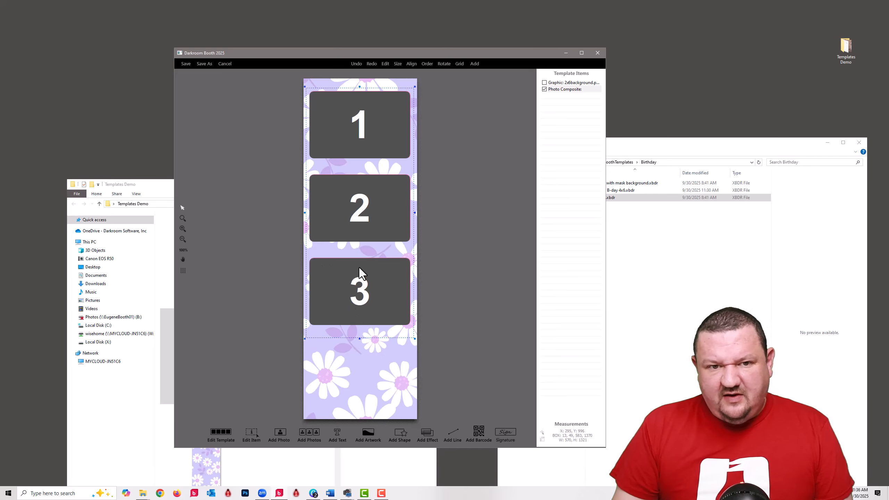
Increase the size of the pink frames drawn around the composite's photos
double_click(360, 296)
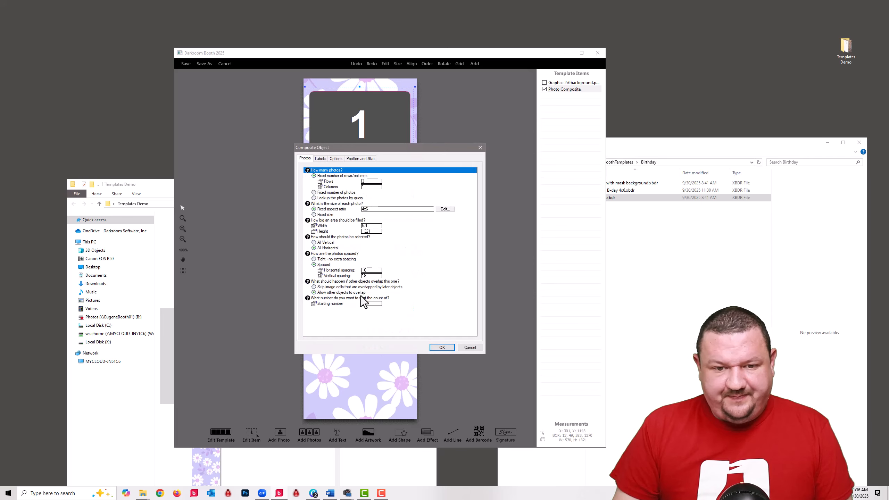
click(336, 159)
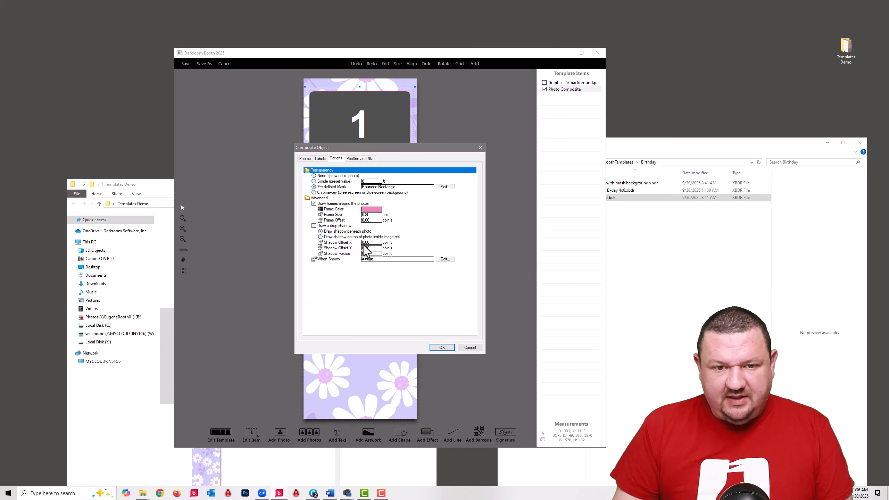
click(371, 215)
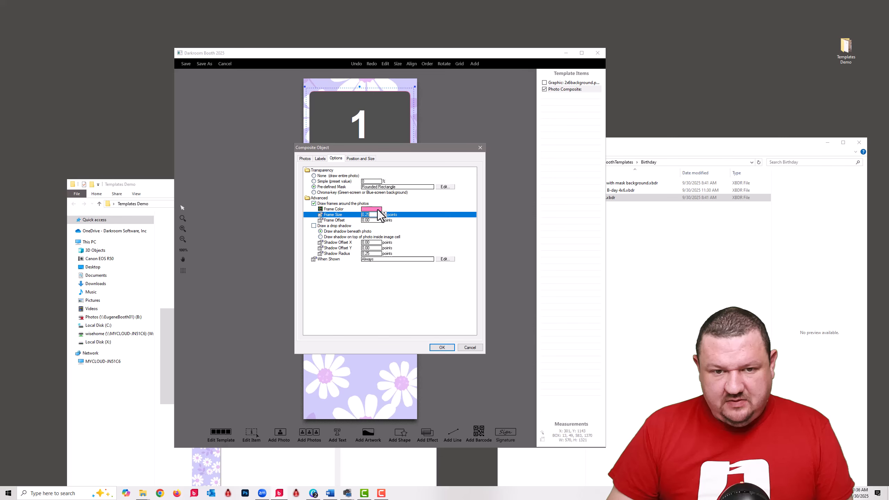
click(437, 349)
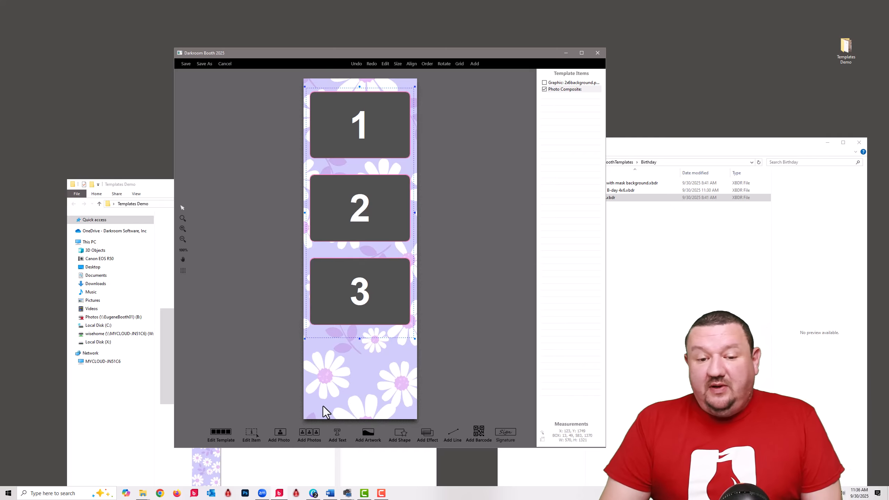
Add a pink text object reading "Fun Times" with "2025" on a second line
click(336, 433)
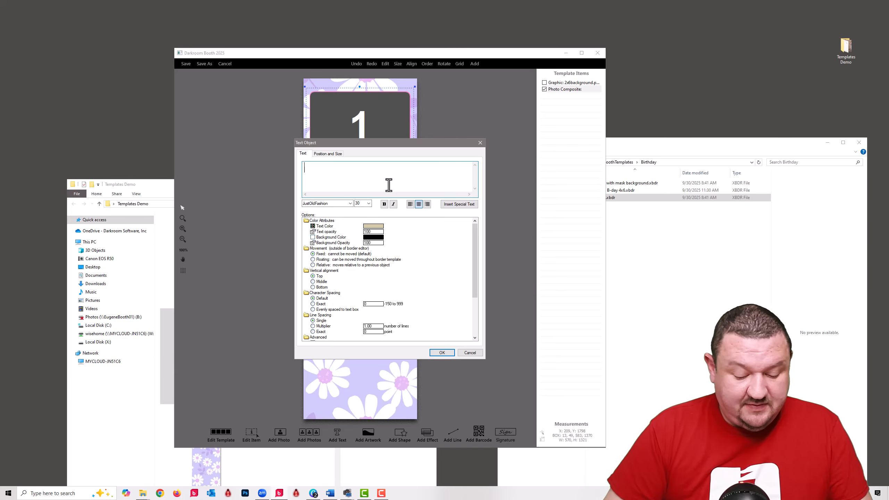
text(Fun Times)
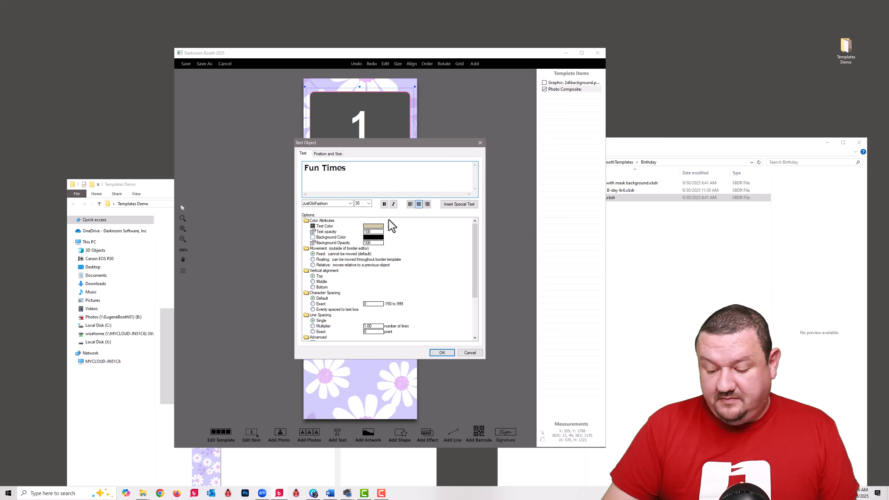
key(Return)
text(2025)
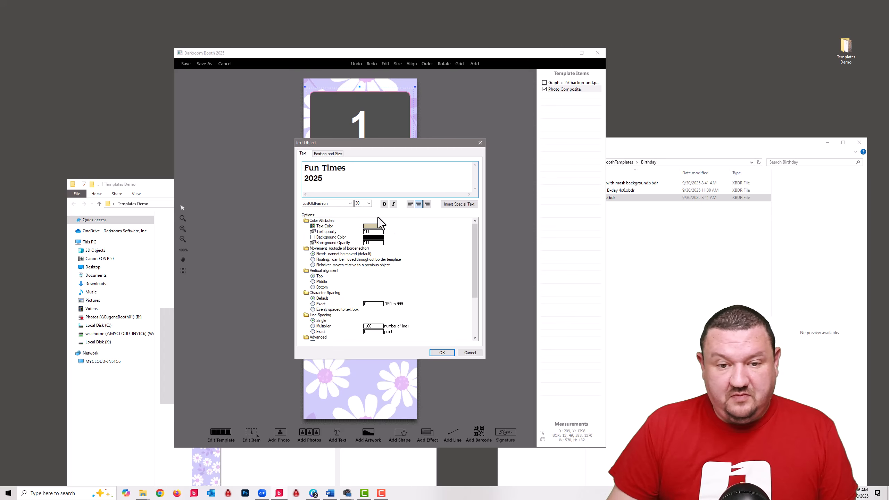
click(370, 226)
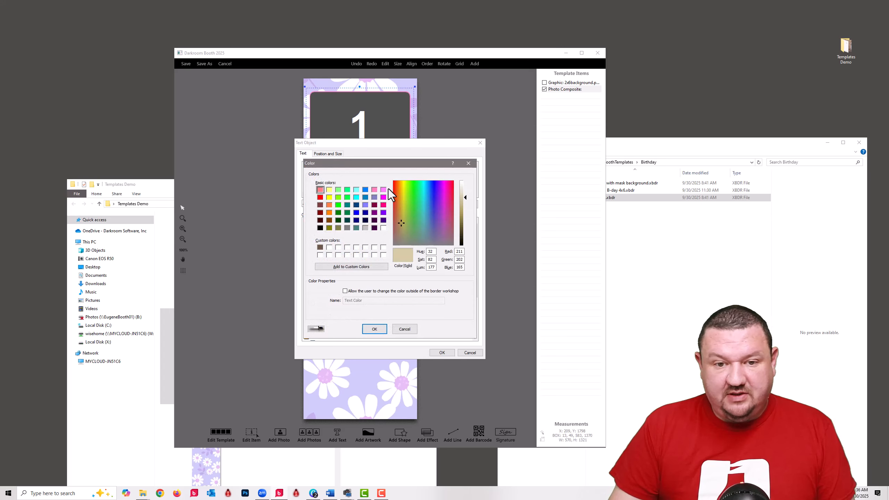
click(374, 191)
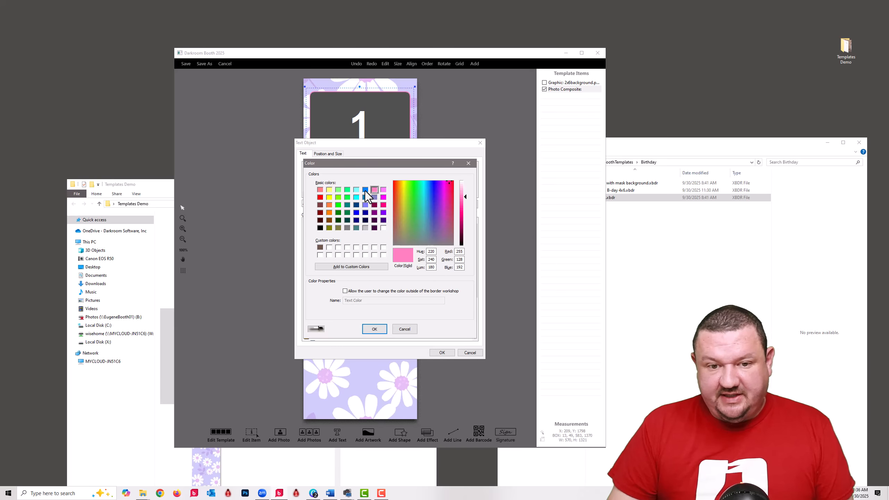
click(371, 327)
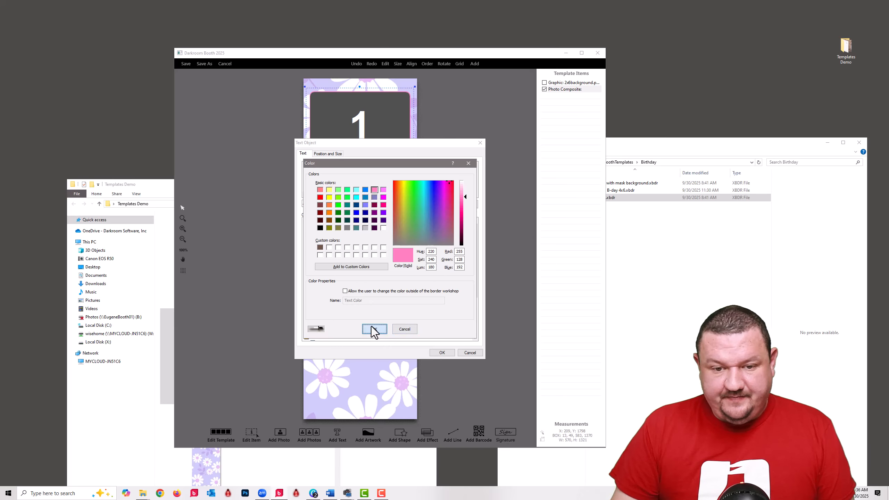
click(441, 352)
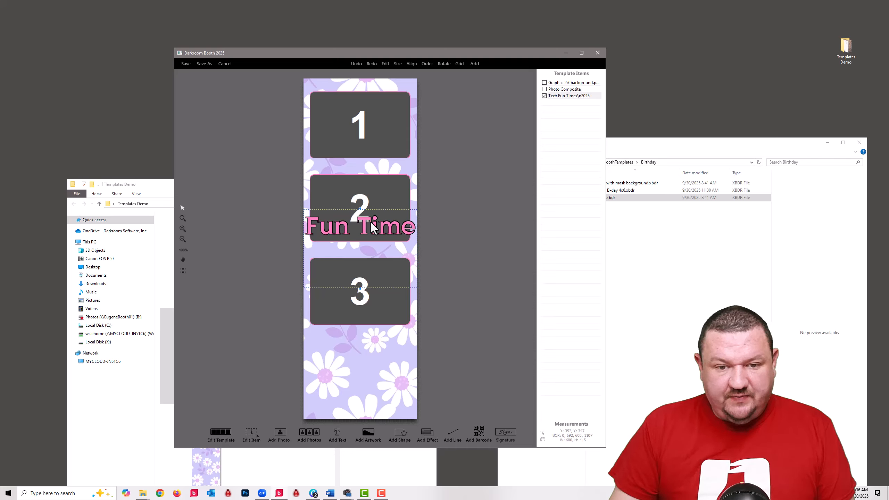
Place the "Fun Times 2025" text just below photo 3 and set its font size to 22
drag(373, 226, 374, 369)
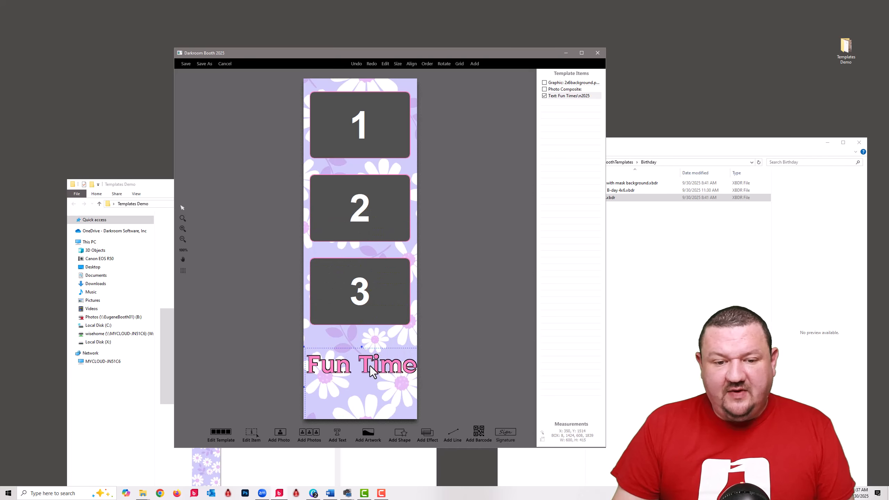
double_click(372, 368)
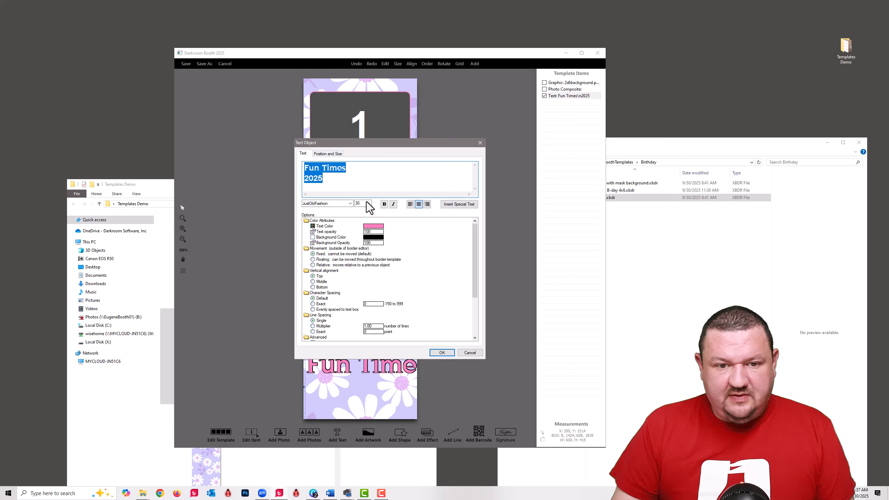
click(361, 203)
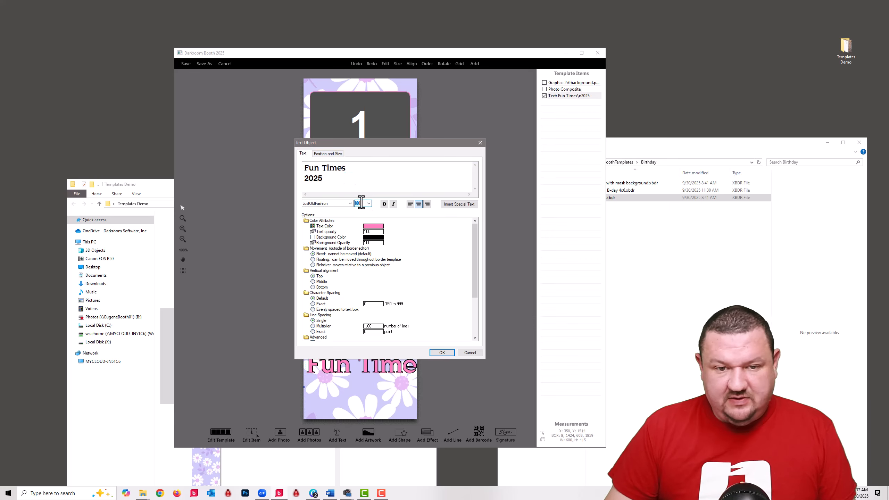
text(22)
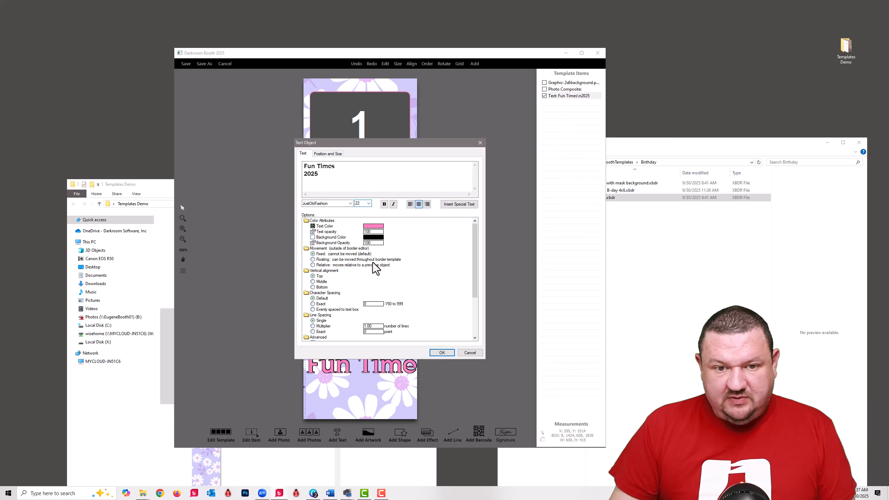
click(441, 353)
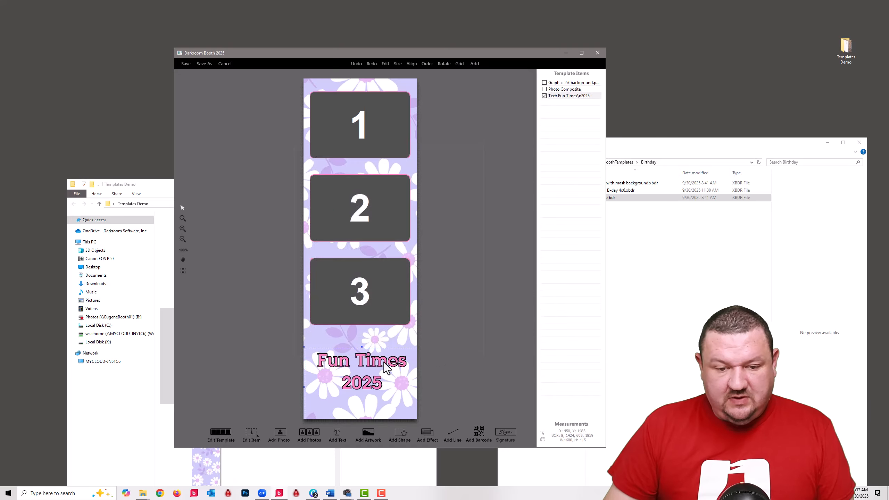
drag(356, 367, 356, 357)
drag(356, 352, 356, 350)
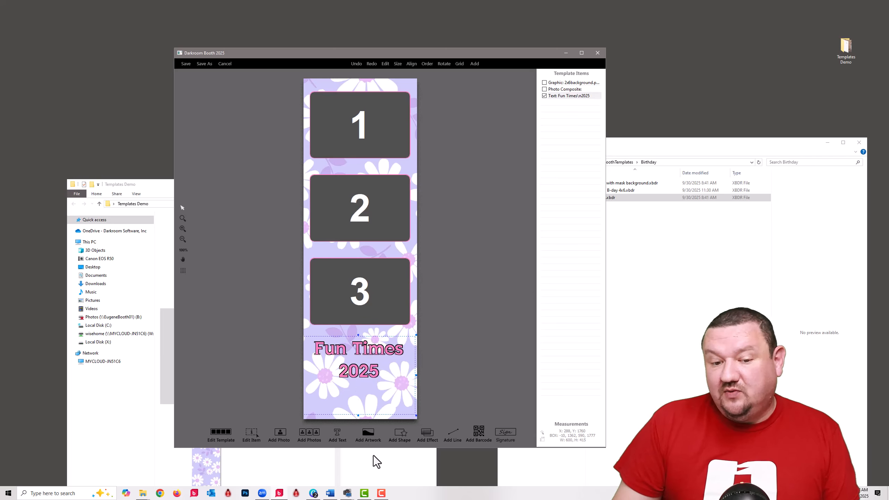
Try logo2019-wide.jpg as artwork below the "Fun Times 2025" text and remove it again
click(368, 433)
click(443, 180)
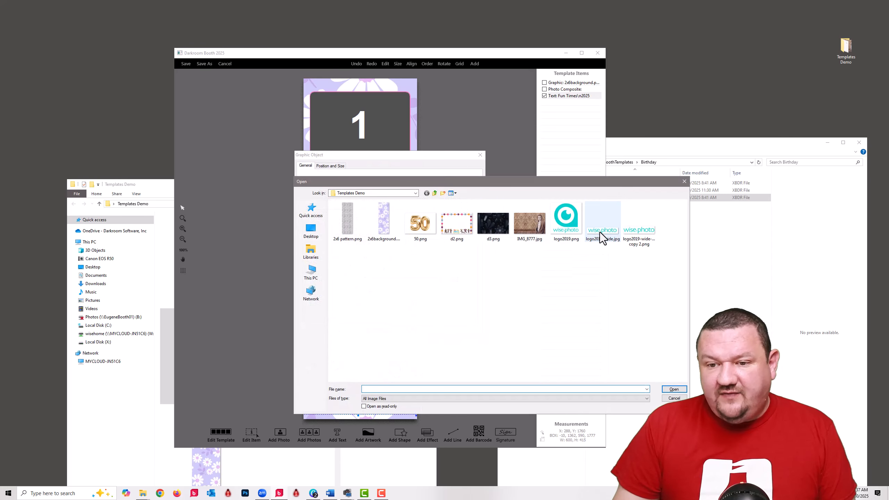
click(600, 232)
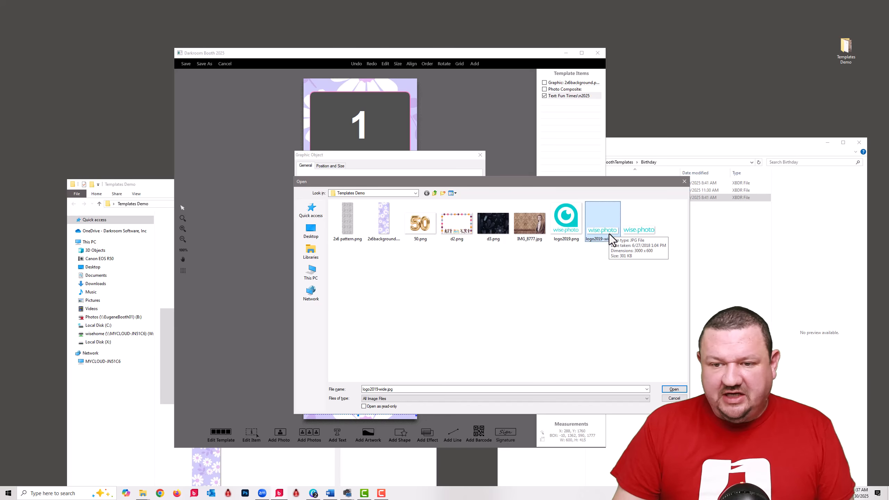
click(674, 389)
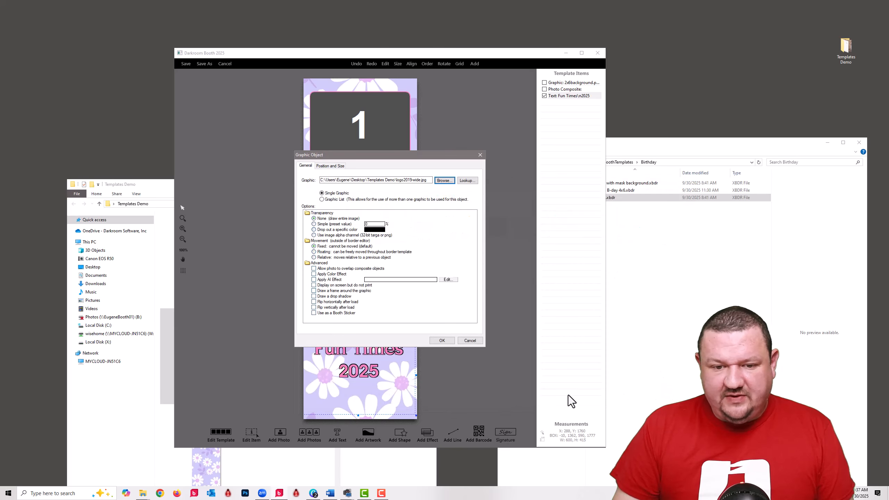
click(442, 341)
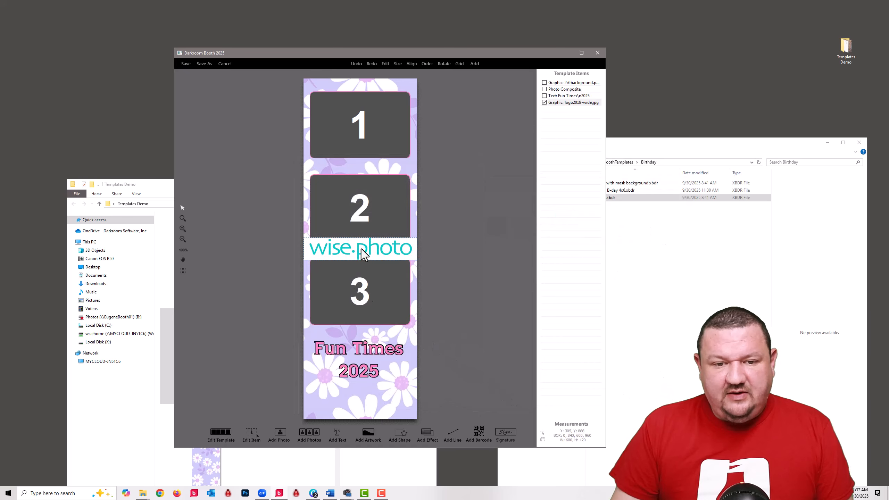
drag(361, 249, 363, 397)
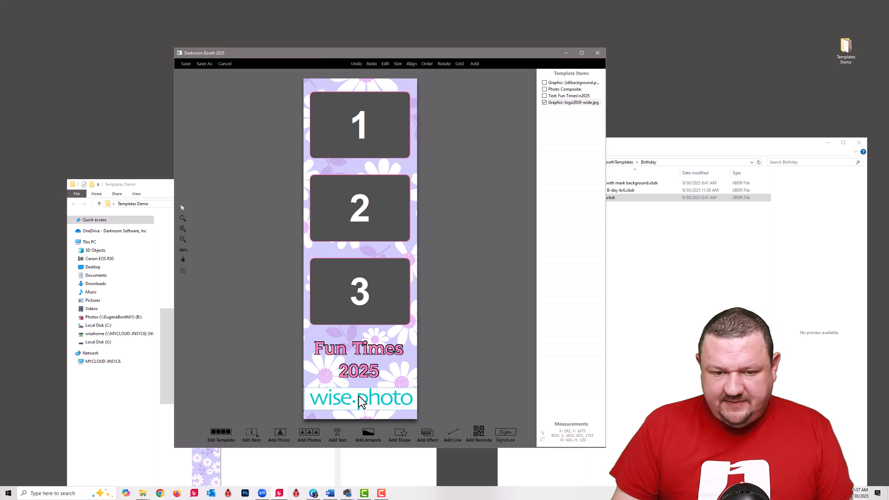
key(Delete)
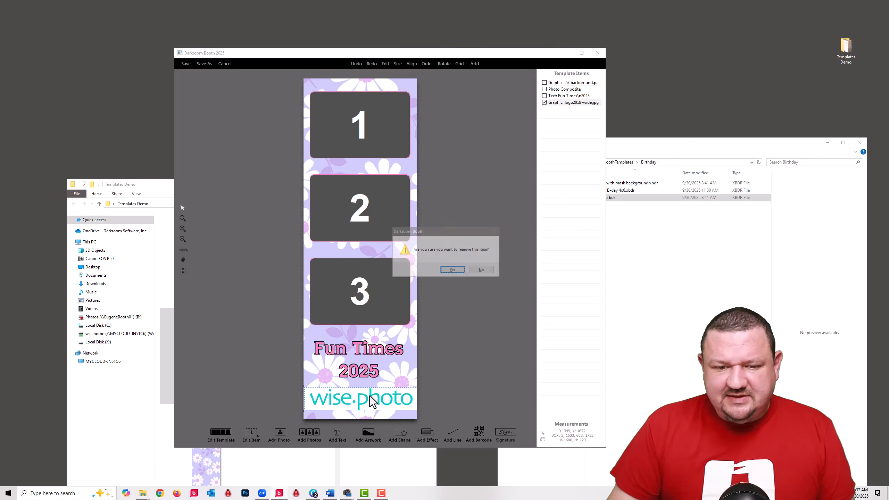
click(452, 270)
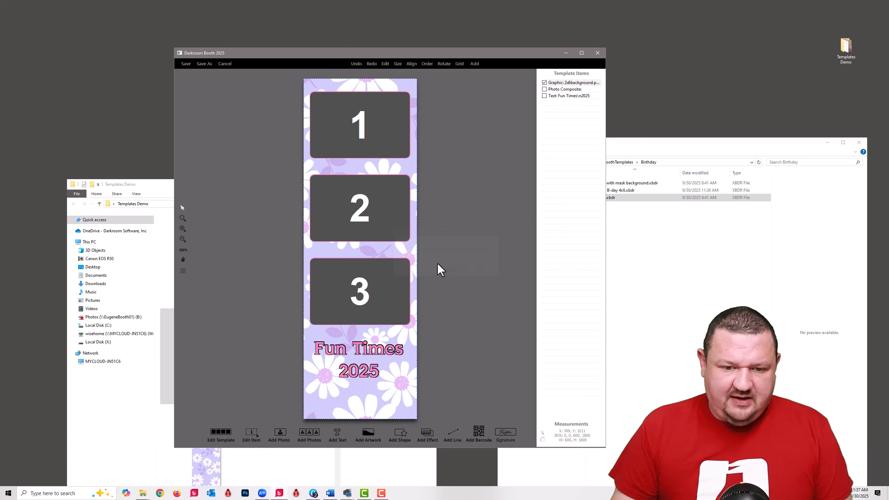
Add the logo2019-wide-wbug copy 2.png artwork and place it below the "Fun Times 2025" text
click(366, 438)
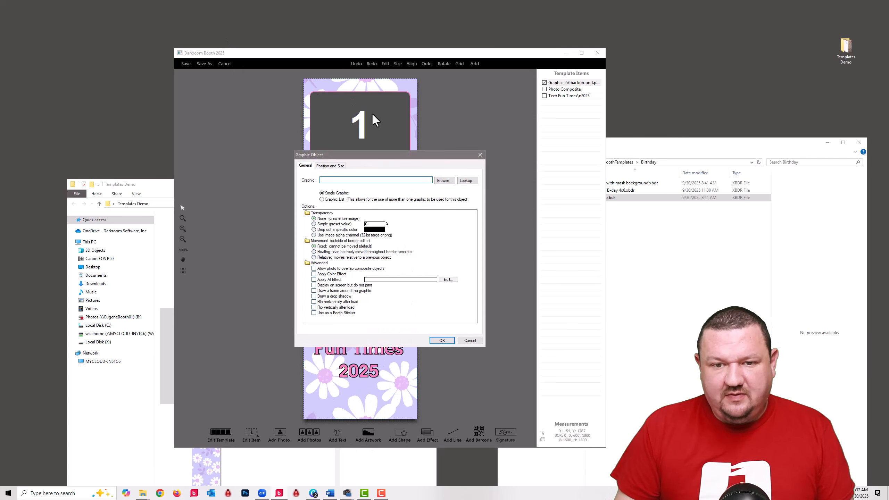
click(441, 182)
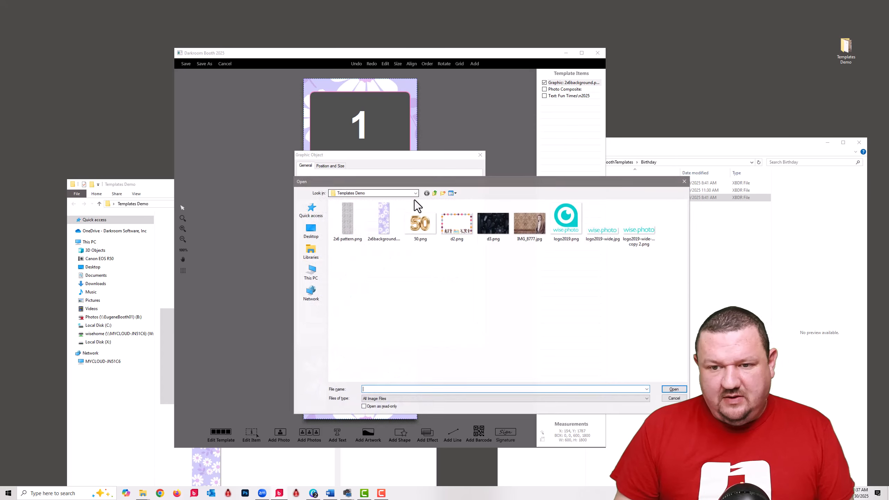
click(642, 226)
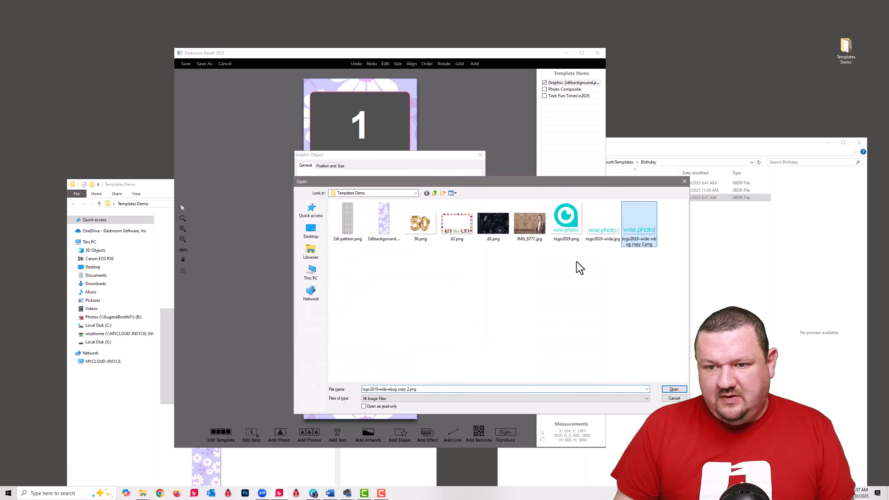
click(673, 389)
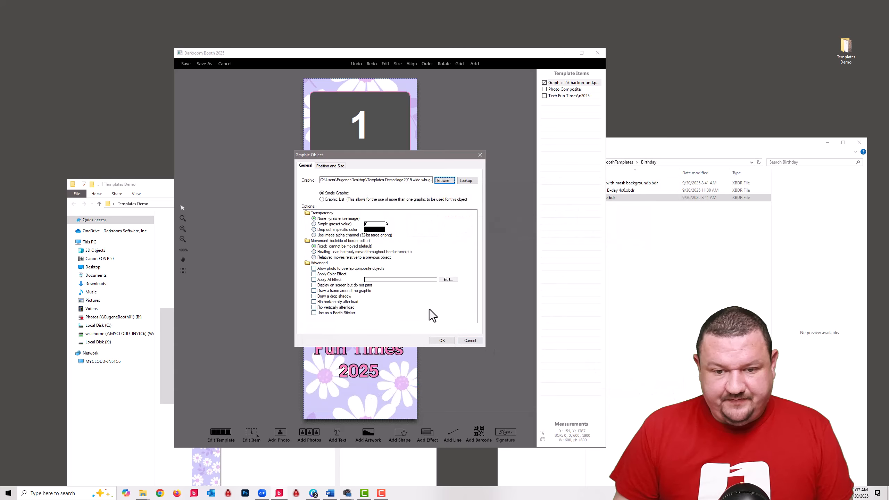
click(441, 341)
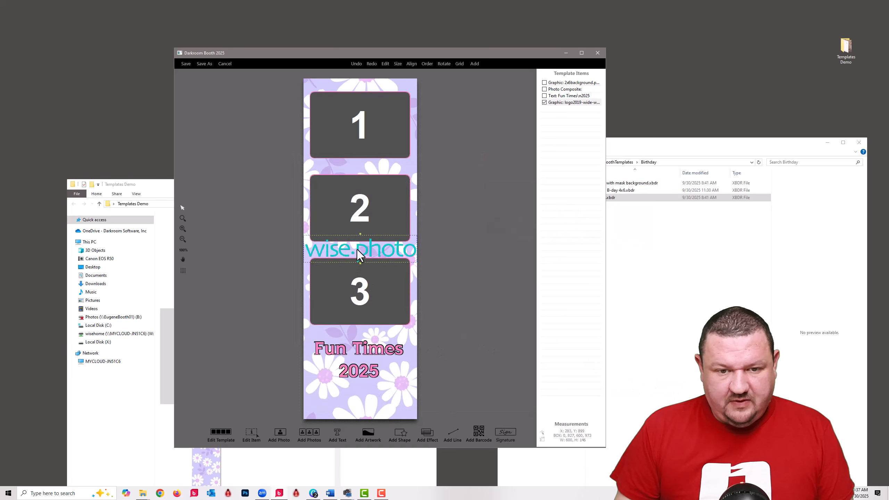
drag(357, 249, 357, 395)
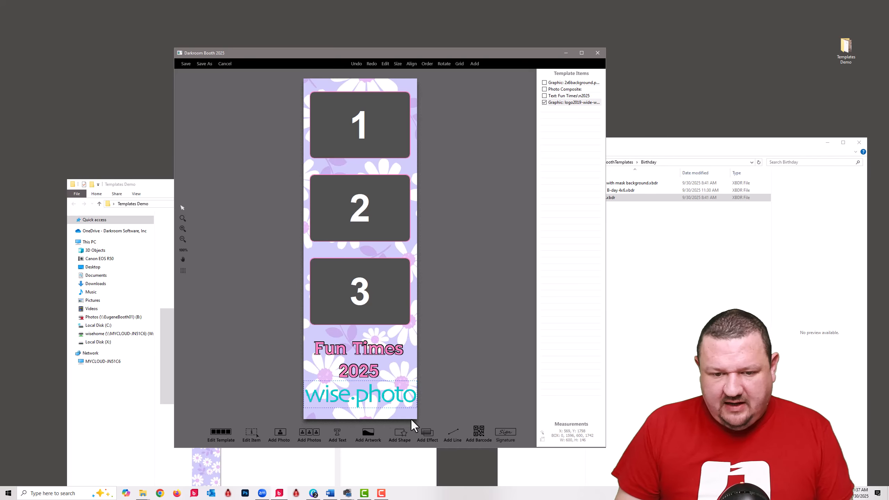
Start a new Color effect object and set its pre-defined mask to Gradient Top
click(427, 434)
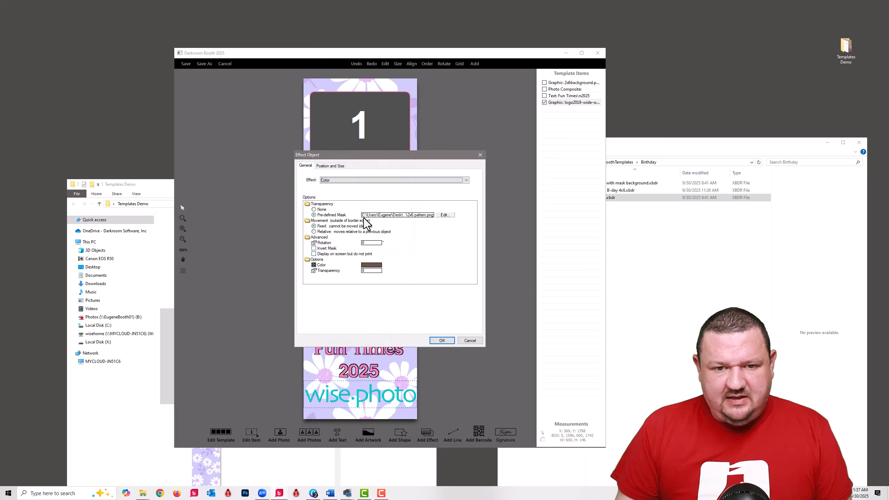
double_click(385, 215)
scroll(499, 227, right, 3)
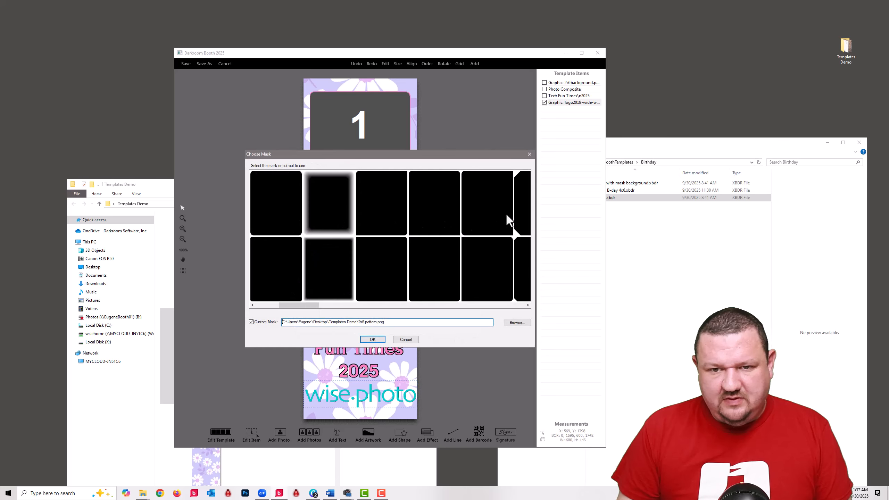
drag(307, 305, 395, 308)
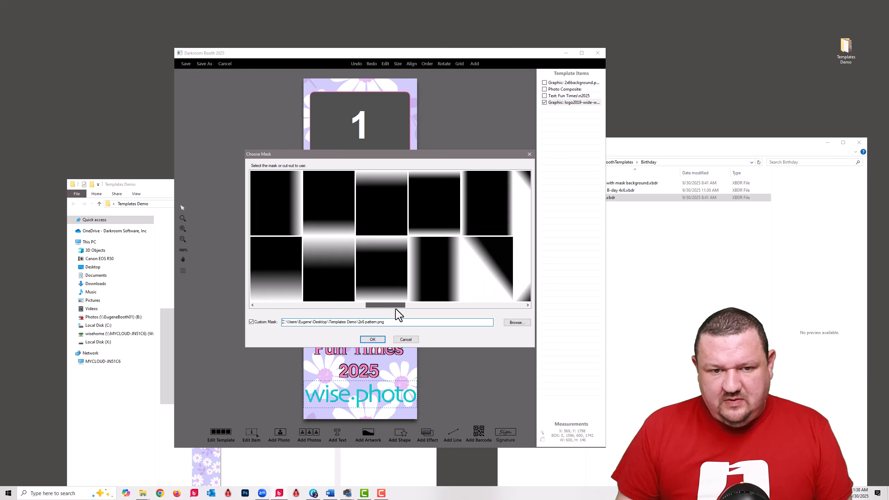
click(326, 273)
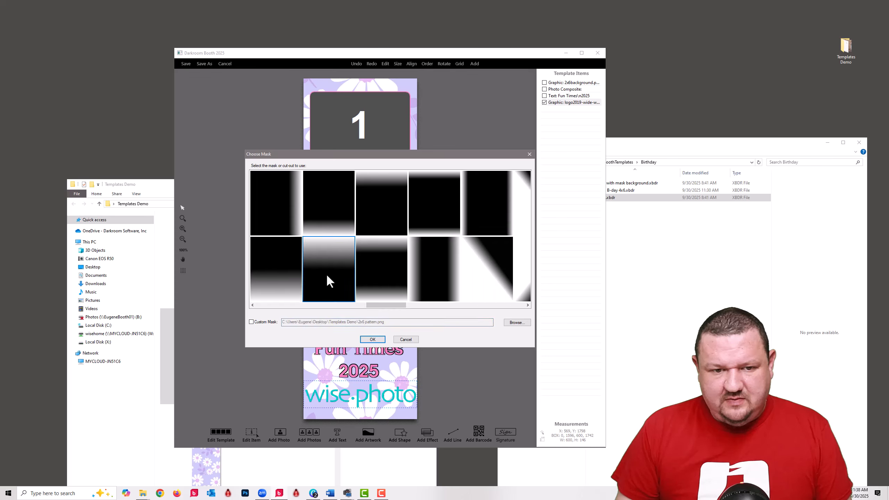
click(372, 339)
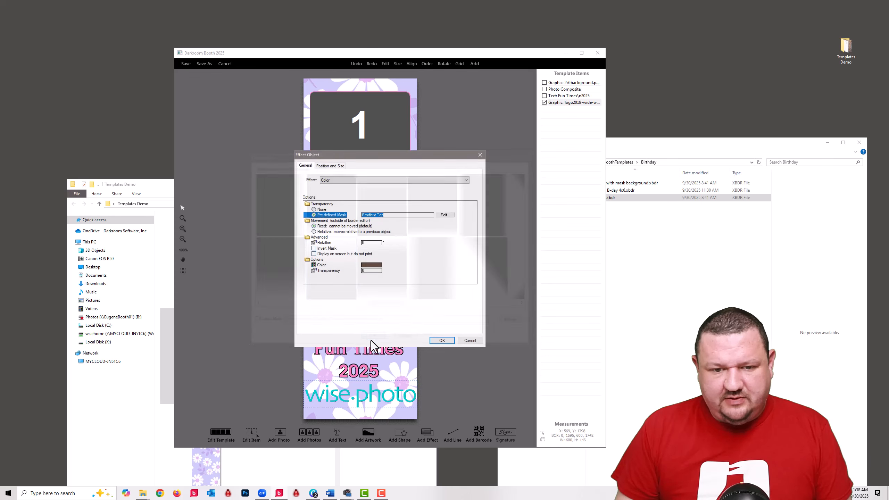
Set the Color effect's color to white and add the Gradient Top effect to the template
click(370, 265)
click(383, 229)
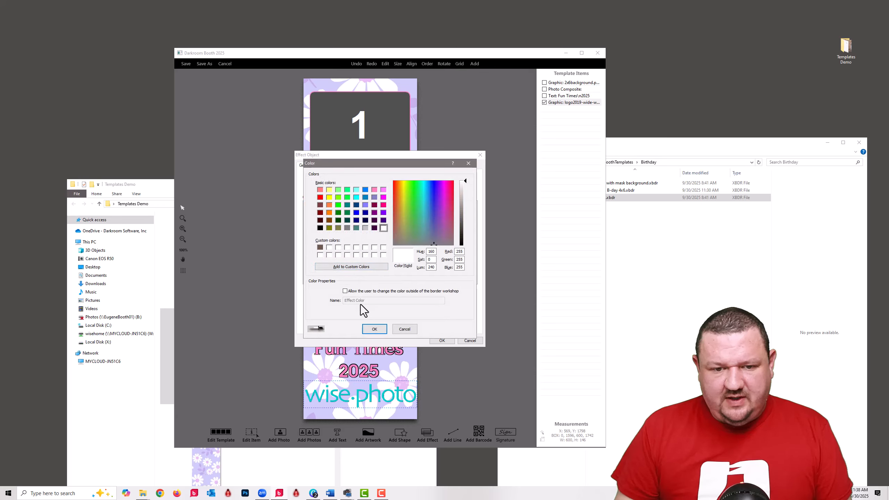
click(380, 329)
click(441, 340)
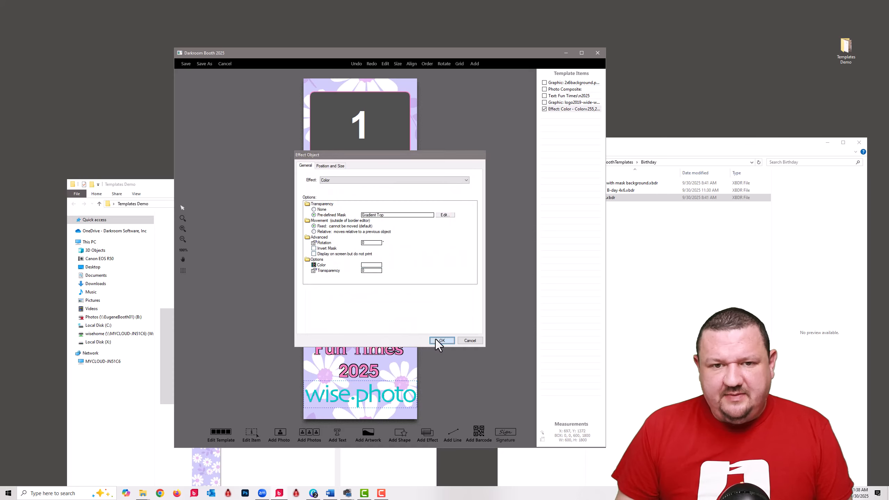
Shrink the white gradient effect to the template's bottom area, about 380 high, and order it directly above the background graphic
key(Down)
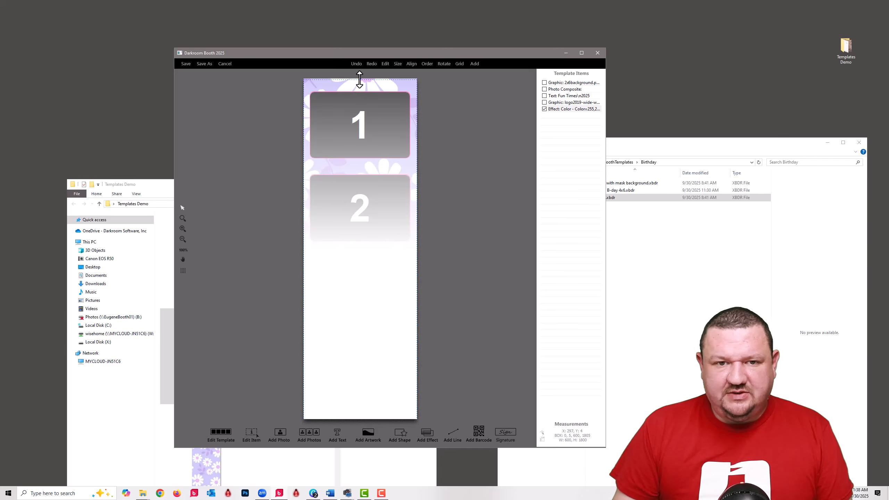
drag(359, 79, 338, 320)
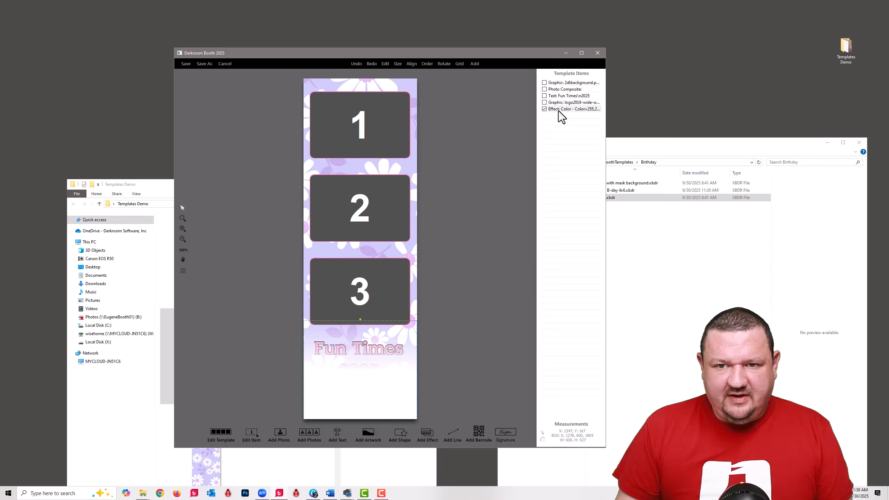
drag(558, 111, 557, 89)
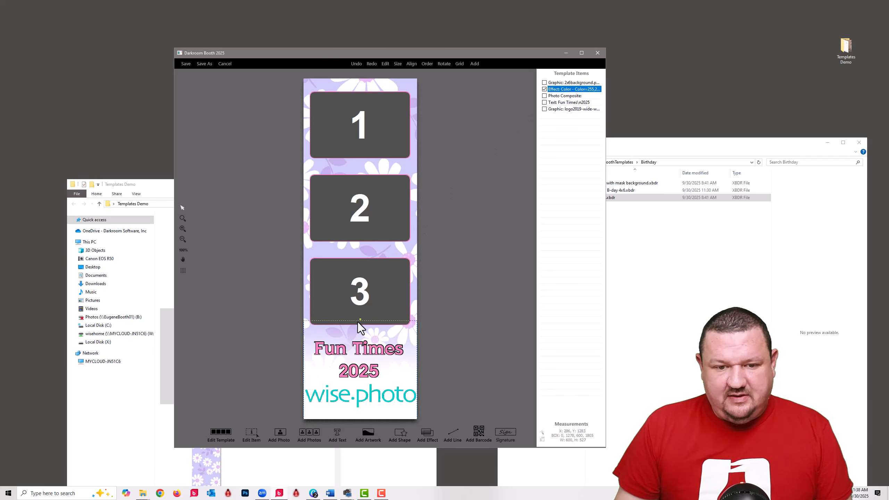
drag(359, 320, 359, 348)
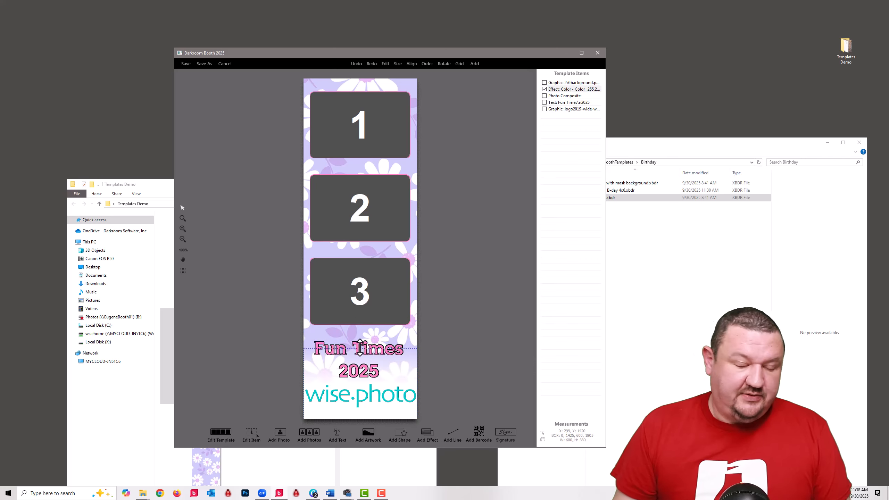
Shrink the wise.photo logo to about 516 by 128, then move it and the "Fun Times 2025" text slightly down
click(366, 402)
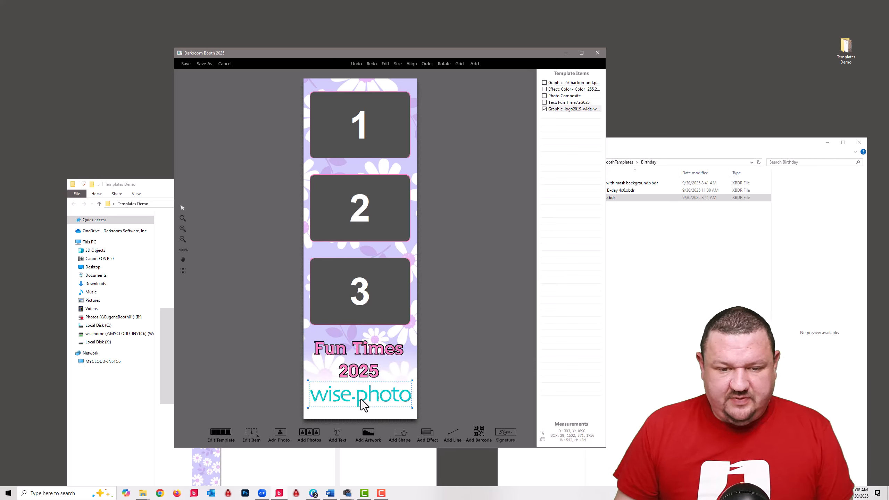
scroll(361, 399, down, 1)
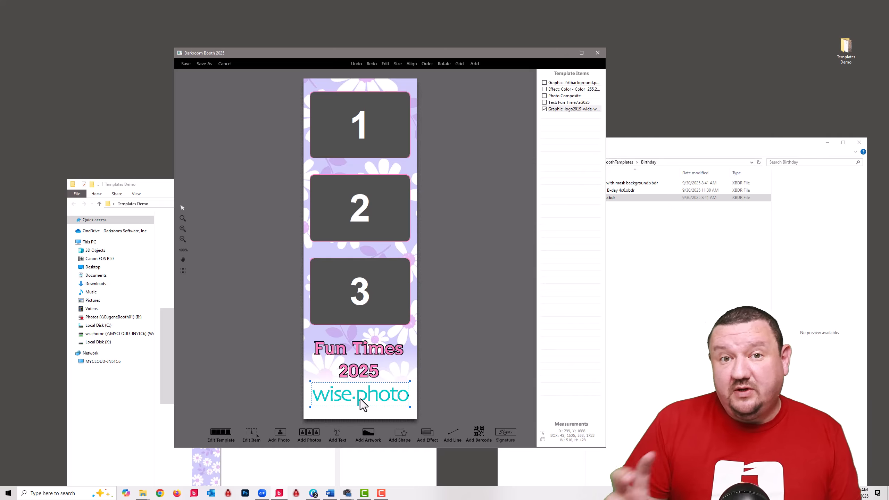
key(Down)
key(Down)
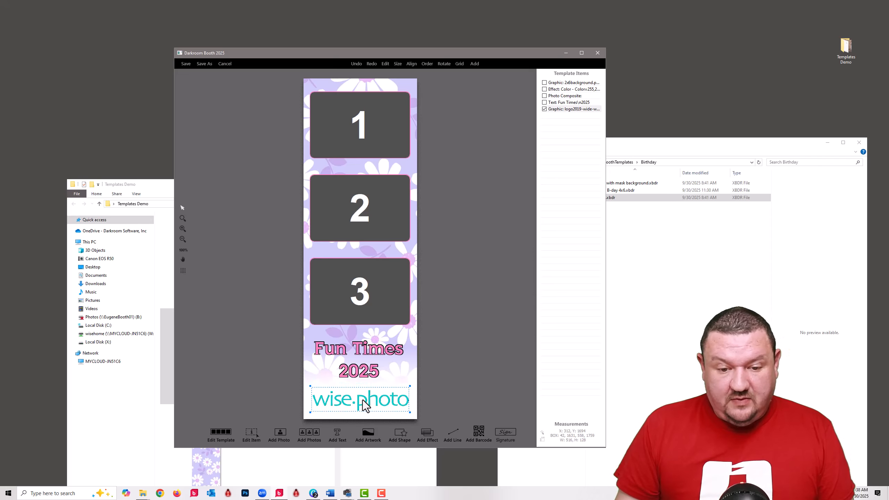
drag(367, 357, 369, 364)
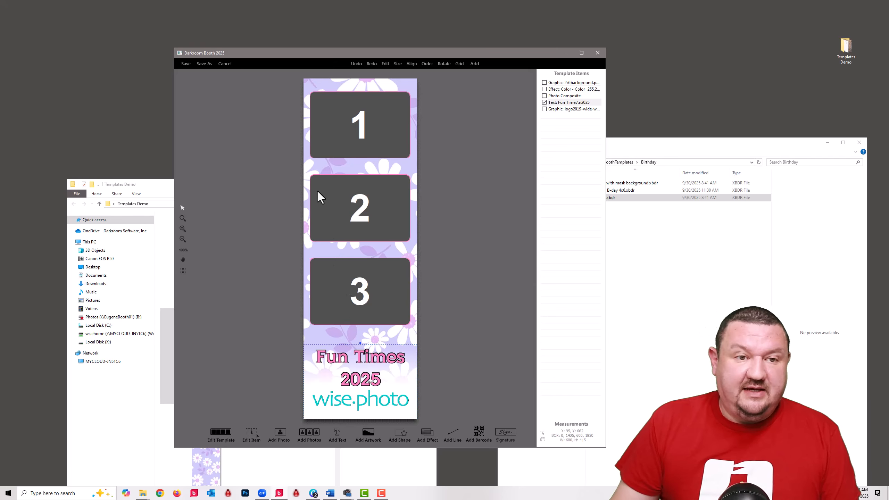
Save the template as flower 2x6.xbdr in My Output Templates and view the Birthday and My Output Templates groups
click(204, 63)
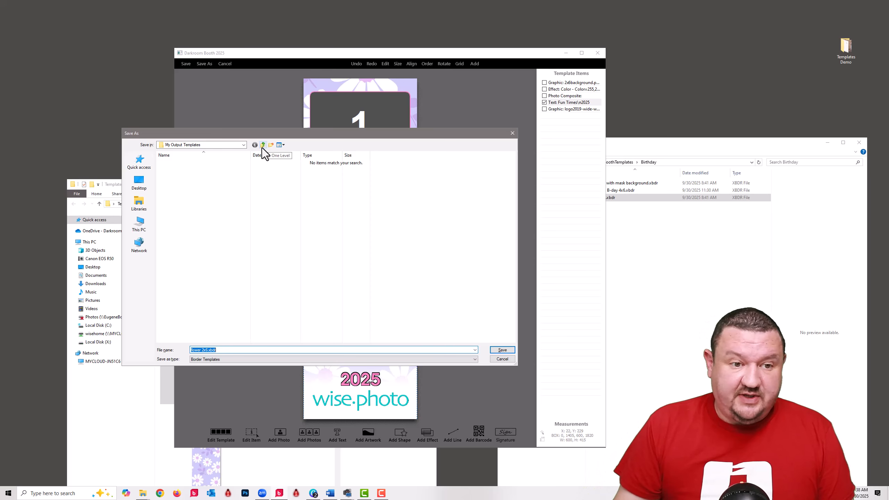
click(502, 350)
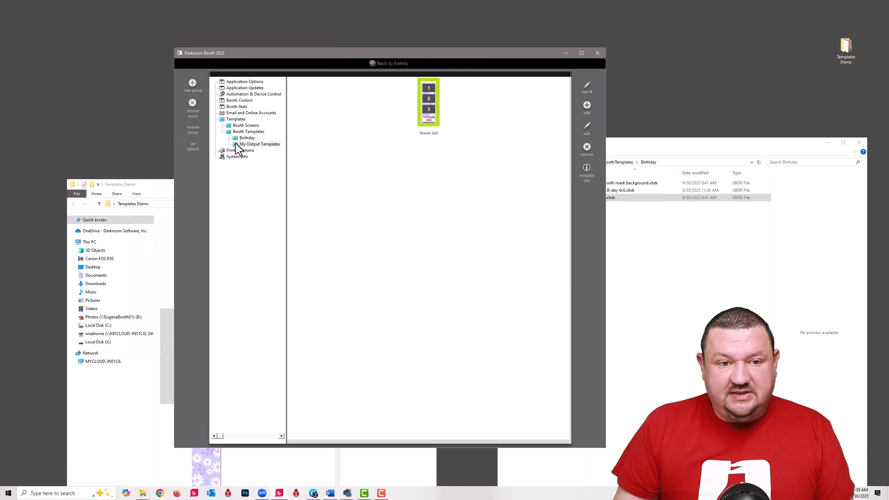
click(246, 138)
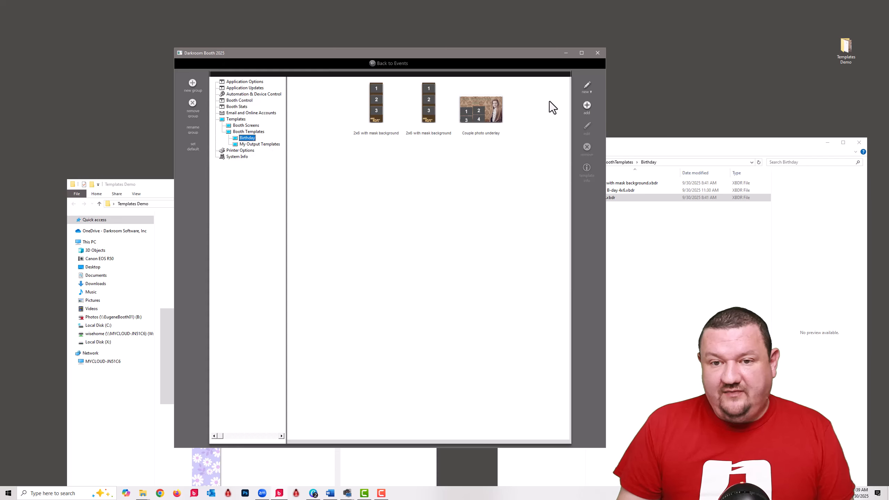
click(254, 144)
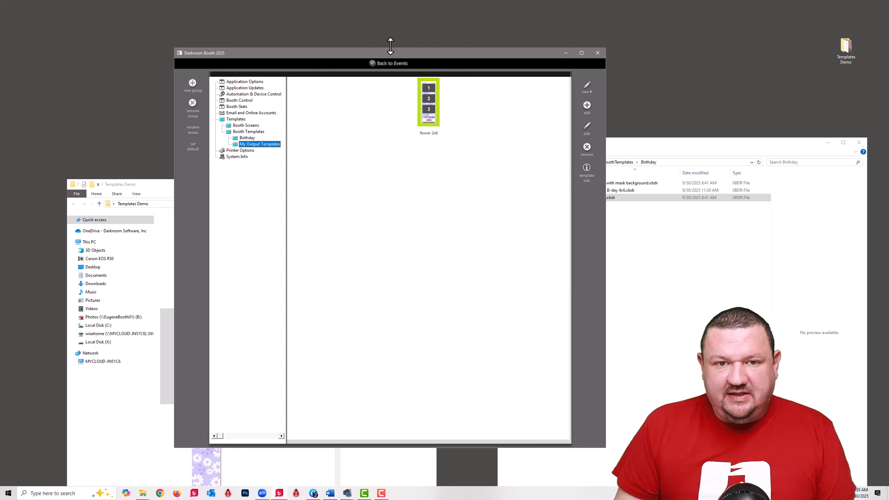
Return to the Sample Beach Theme event and choose flower 2x6 from My Output Templates as its 2x6 print template
click(387, 64)
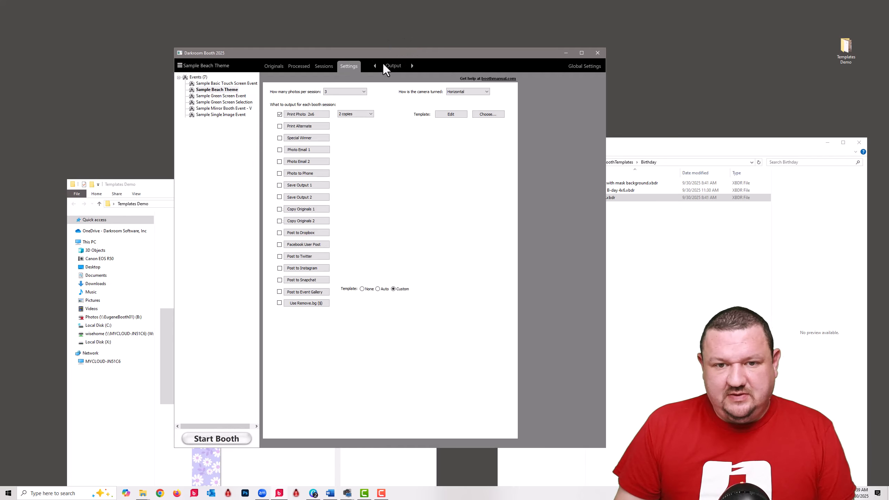
click(489, 114)
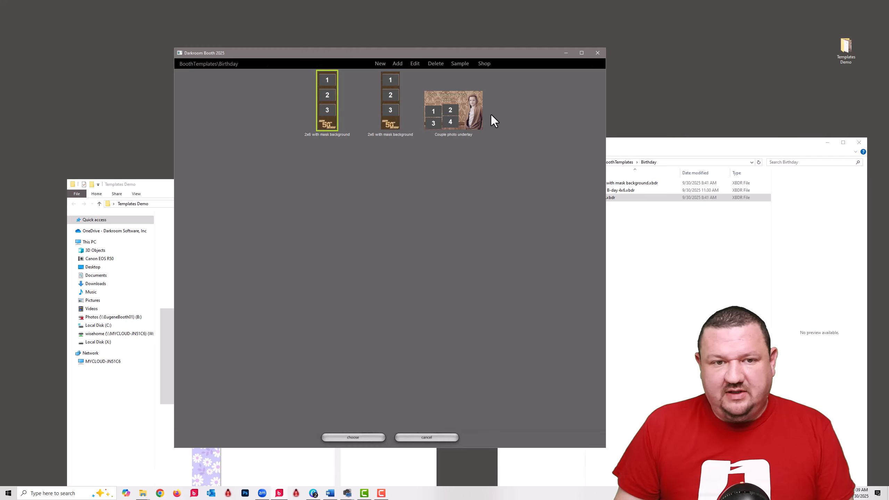
click(197, 64)
click(197, 98)
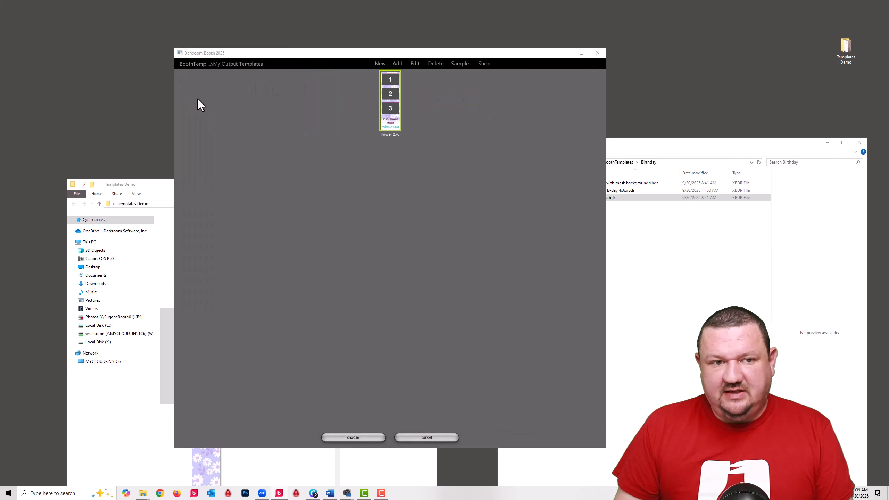
click(353, 438)
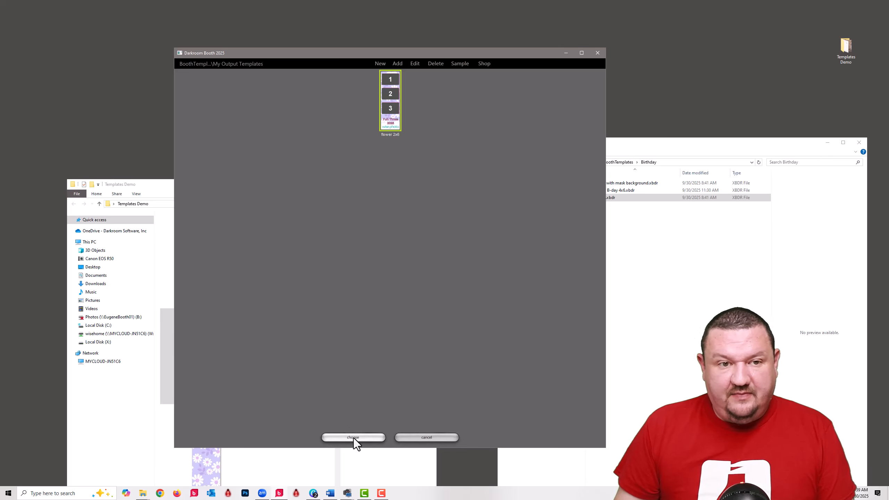
click(354, 432)
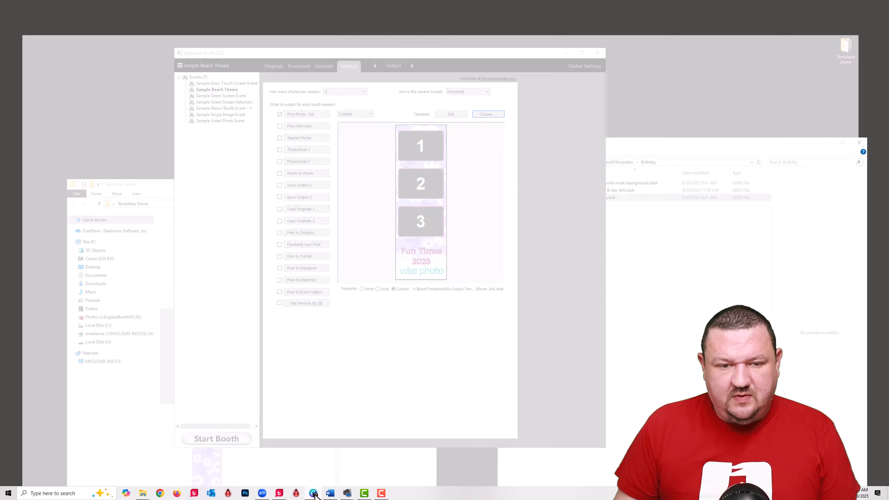
Switch to Canva and delete the large gray rectangle from the "dia de los muertos" design
click(314, 459)
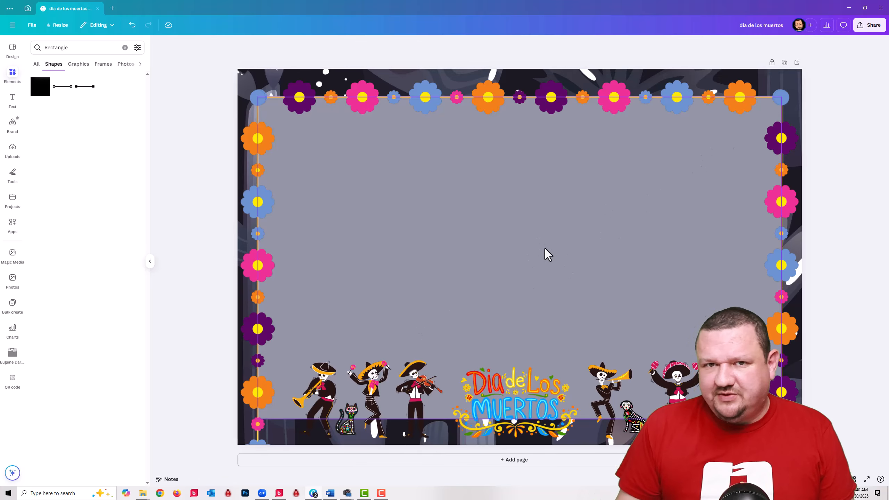
click(525, 210)
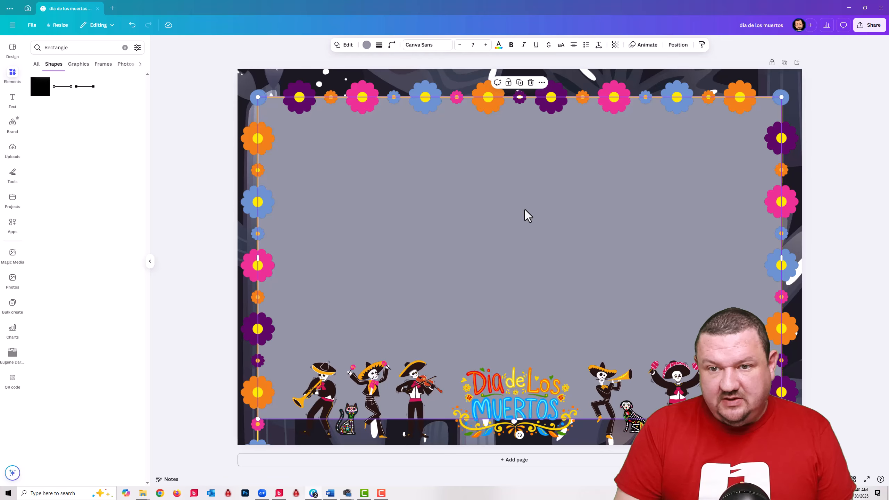
key(Delete)
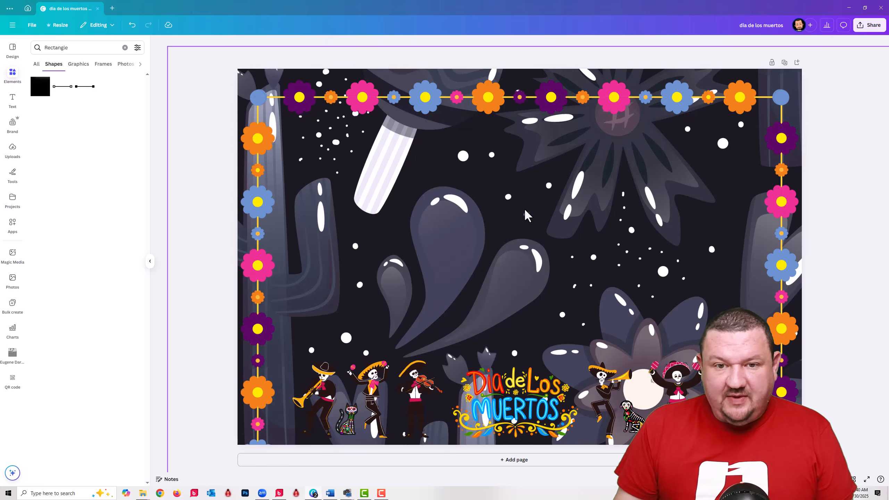
Bring the dark patterned background image to the top of the layer order so it covers all other elements
click(383, 73)
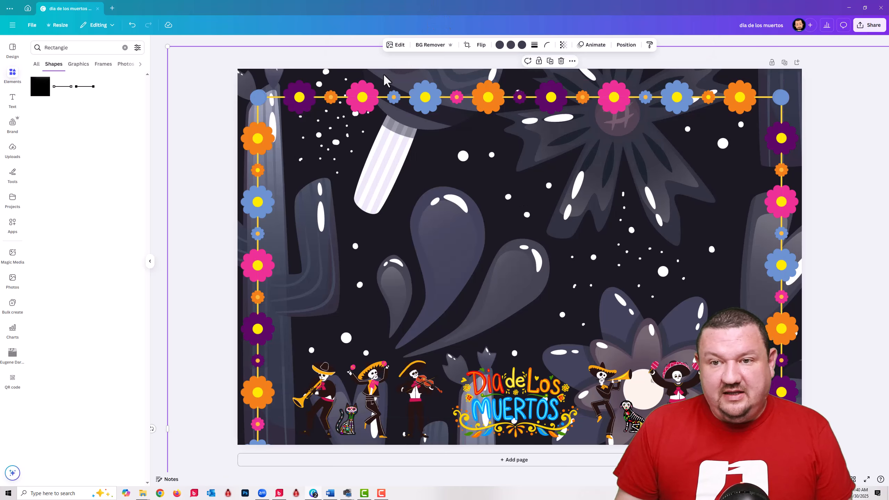
click(626, 45)
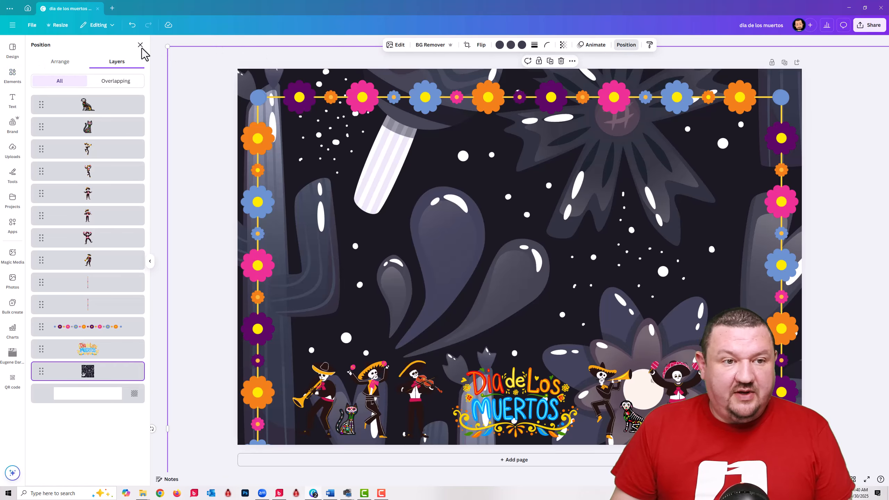
click(122, 82)
drag(92, 385, 30, 124)
drag(37, 101, 38, 103)
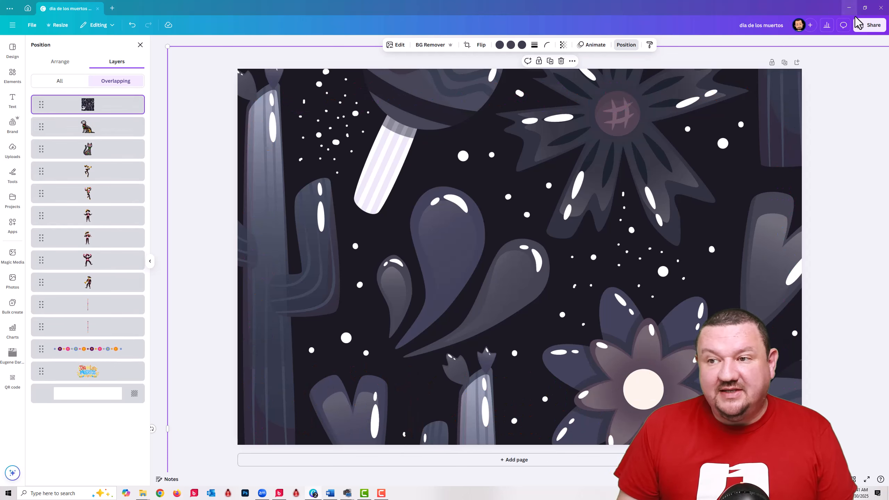
Download the background-only design as a 1,800 × 1,200 px PNG to Downloads, under a new file name beginning with "b"
click(869, 25)
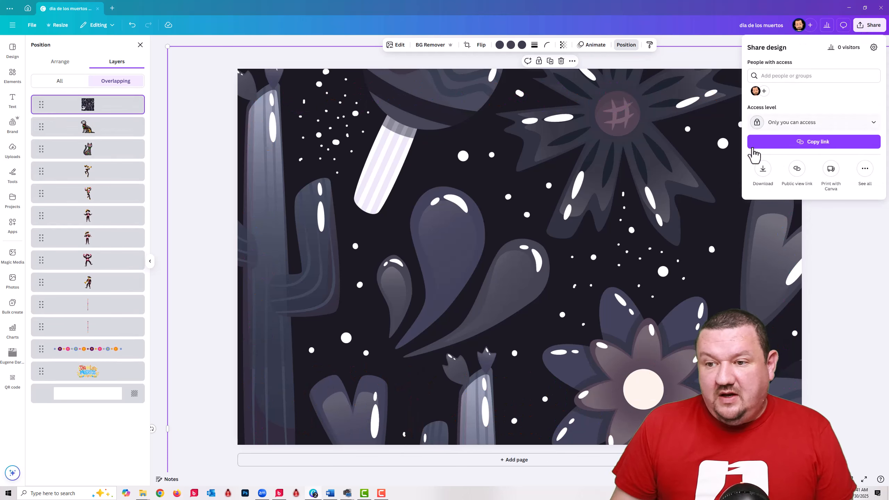
click(763, 175)
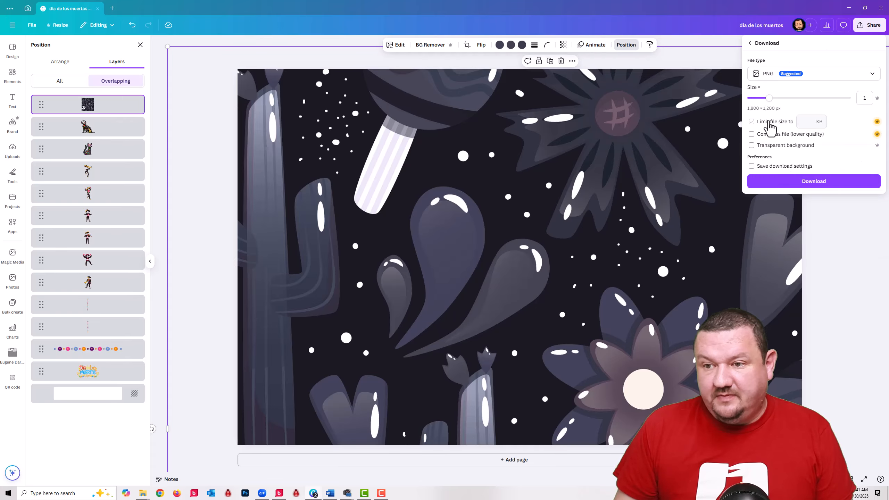
click(801, 182)
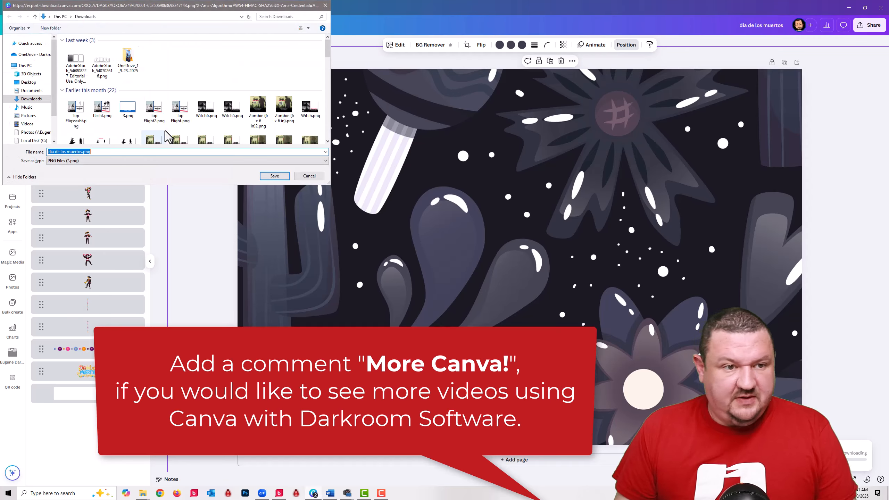
click(81, 152)
drag(81, 152, 7, 152)
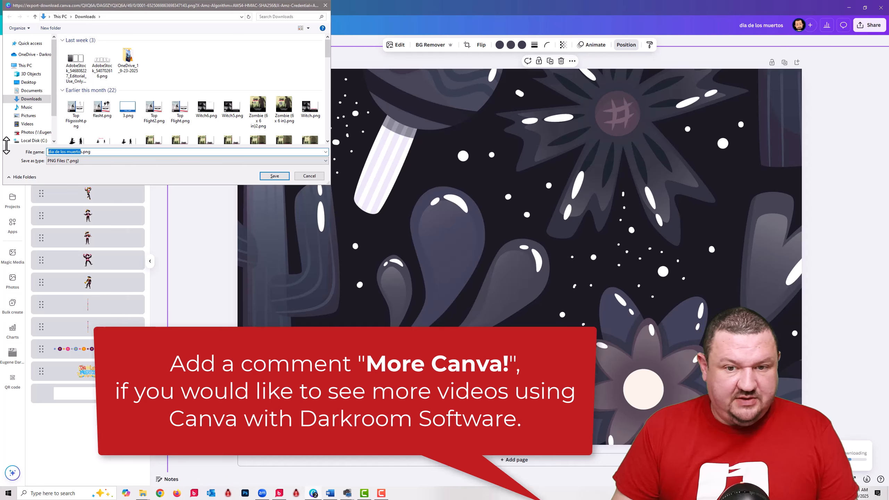
text(b)
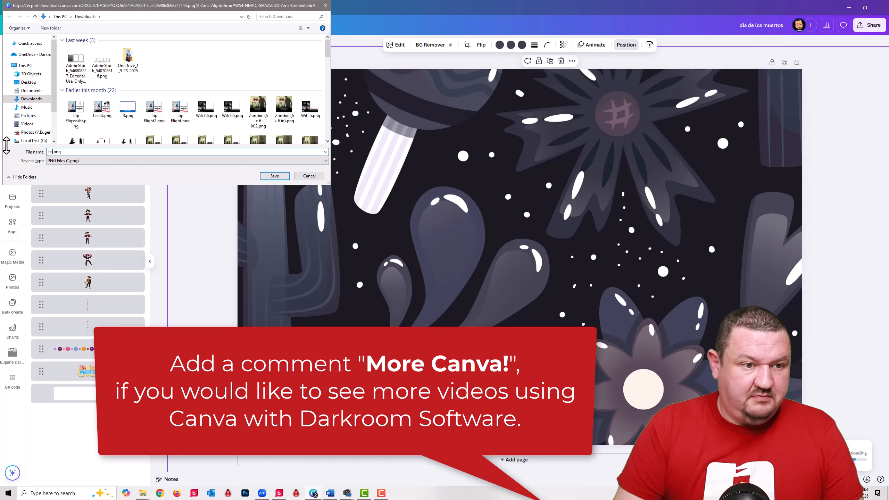
key(Delete)
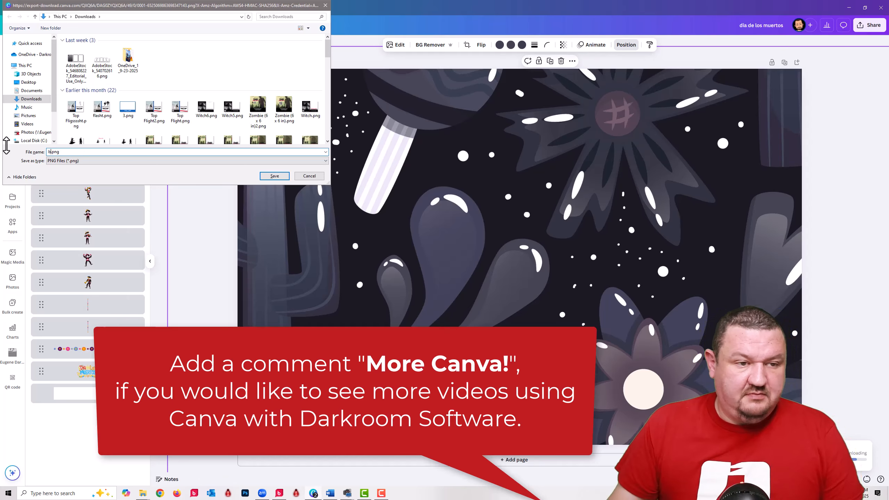
click(275, 179)
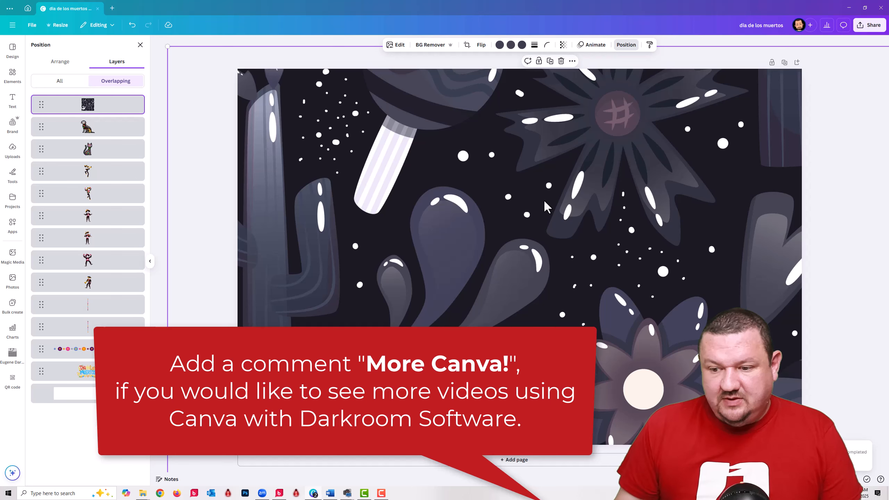
Delete the dark patterned background image so only the overlay elements remain on the page
key(Delete)
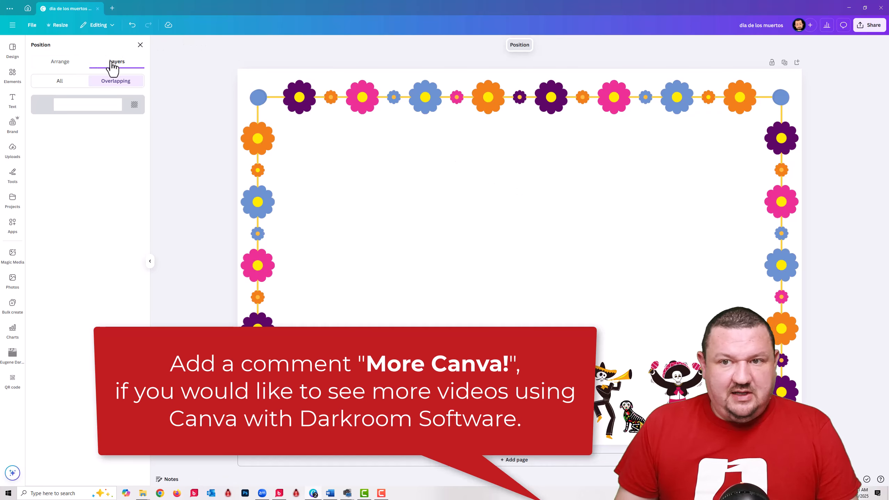
click(367, 90)
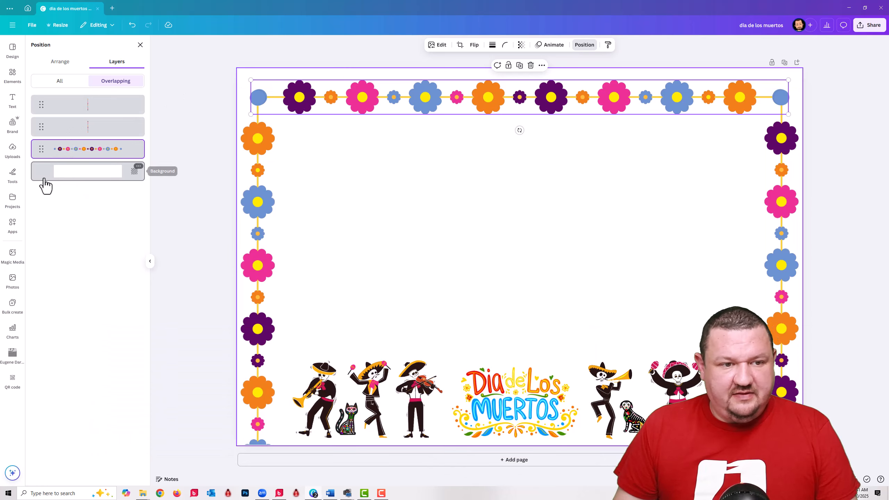
Download the overlay design as a 1,800 × 1,200 px PNG with transparent background, saved as o.png in Downloads
click(868, 28)
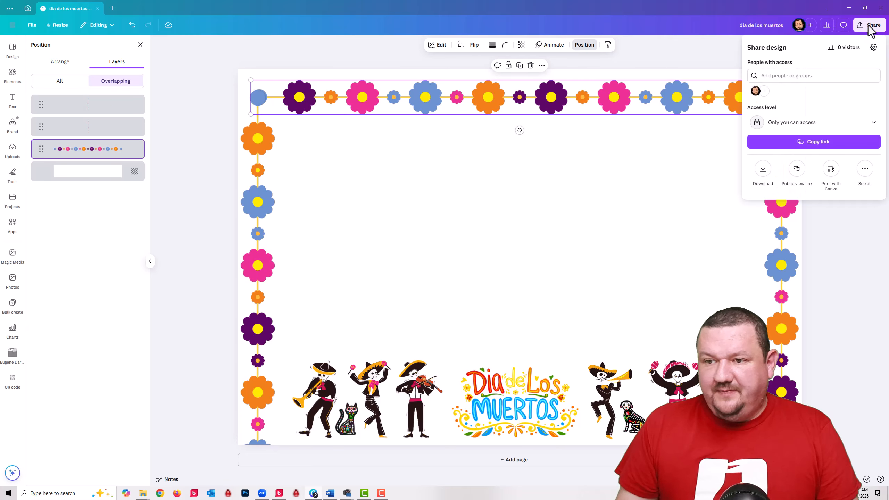
click(761, 169)
click(752, 145)
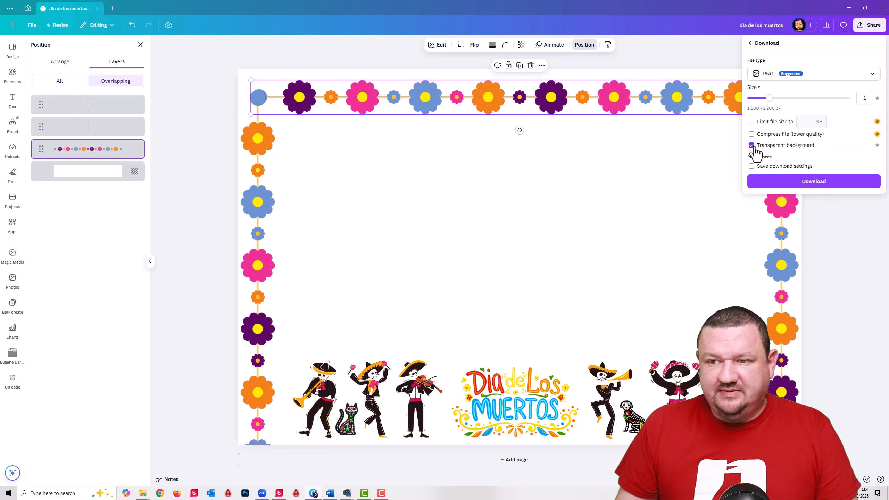
click(808, 185)
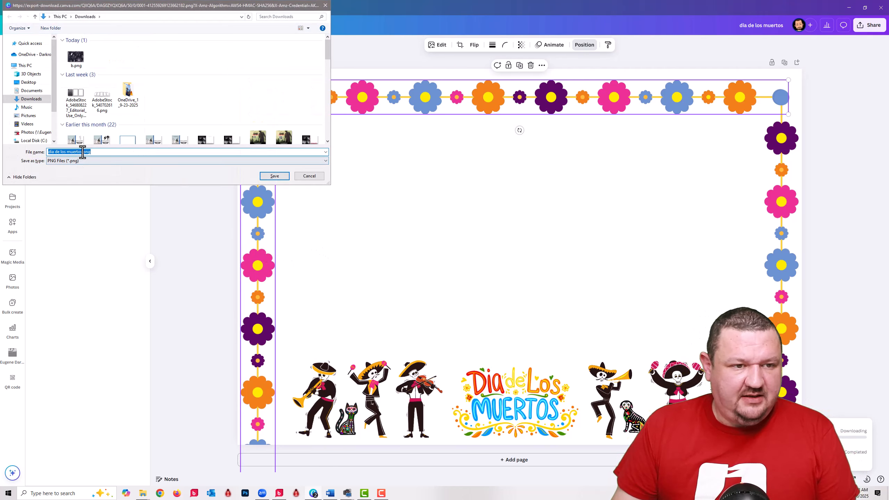
click(83, 152)
drag(83, 152, 46, 152)
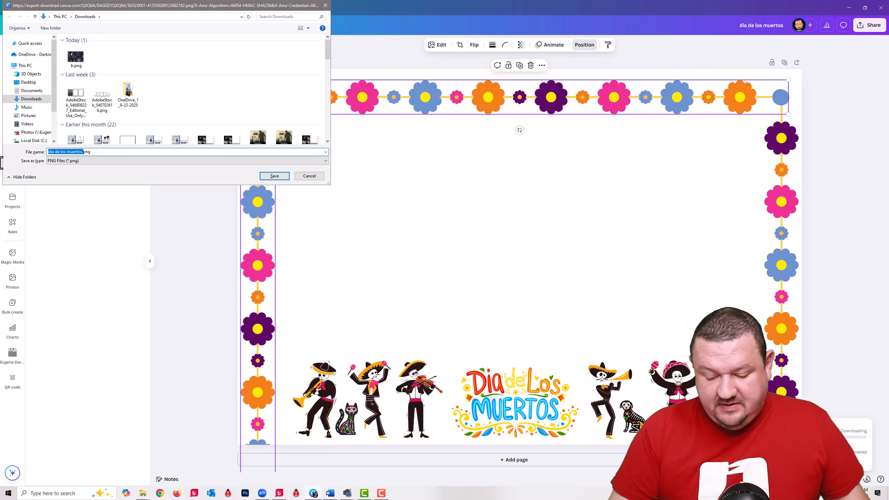
text(o)
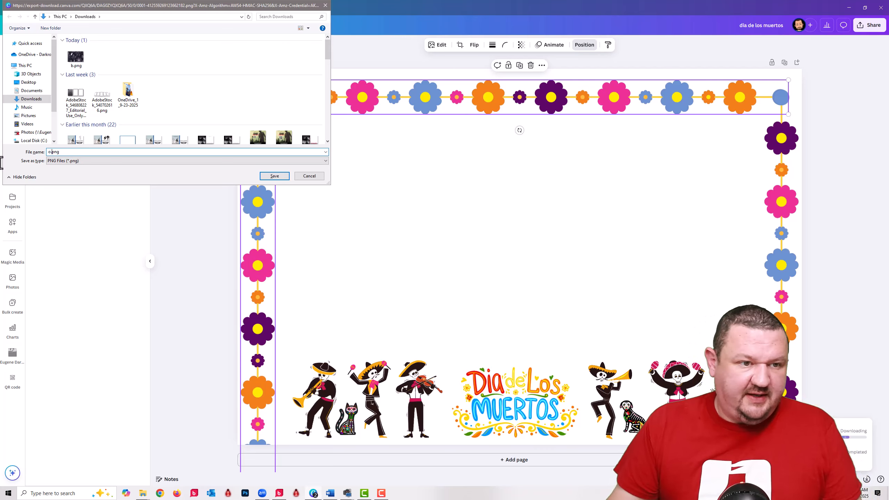
click(274, 178)
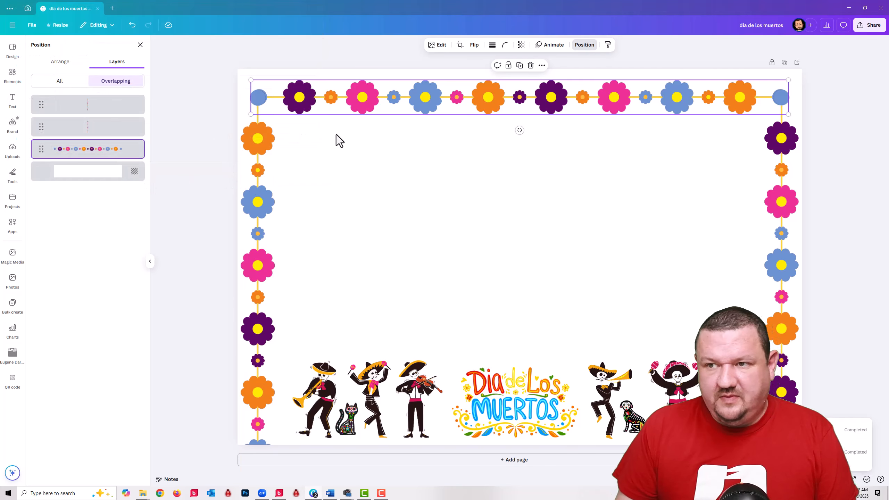
Minimize Canva and arrange the Templates Demo folder window beside the Darkroom Booth window
click(851, 7)
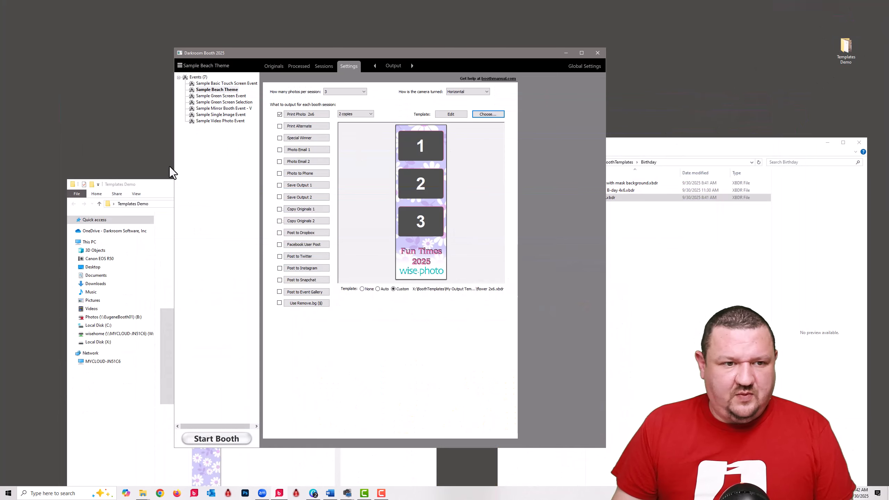
drag(157, 184, 584, 124)
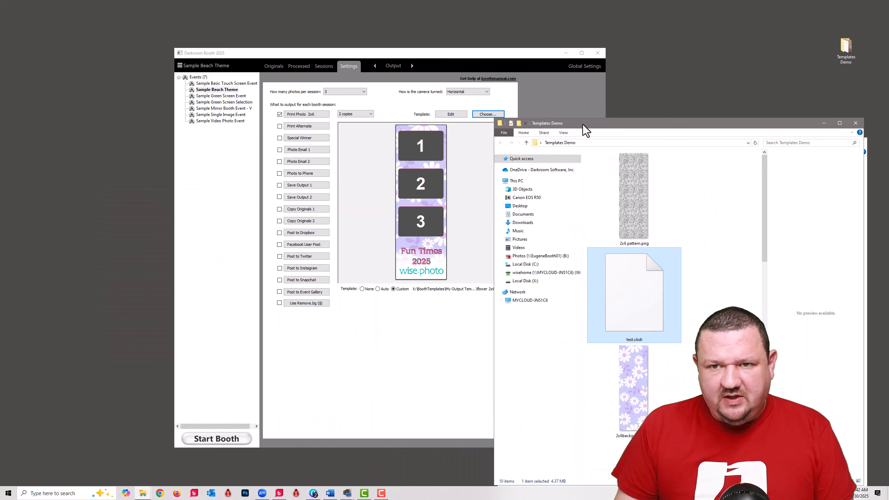
drag(465, 54, 409, 56)
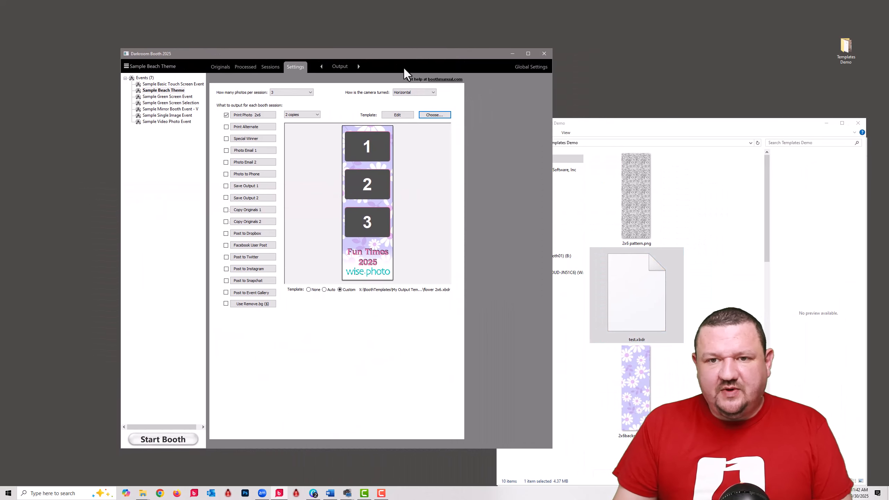
Leave the event's template selection unchanged and open the booth template groups in Darkroom Booth's Global Settings
click(435, 115)
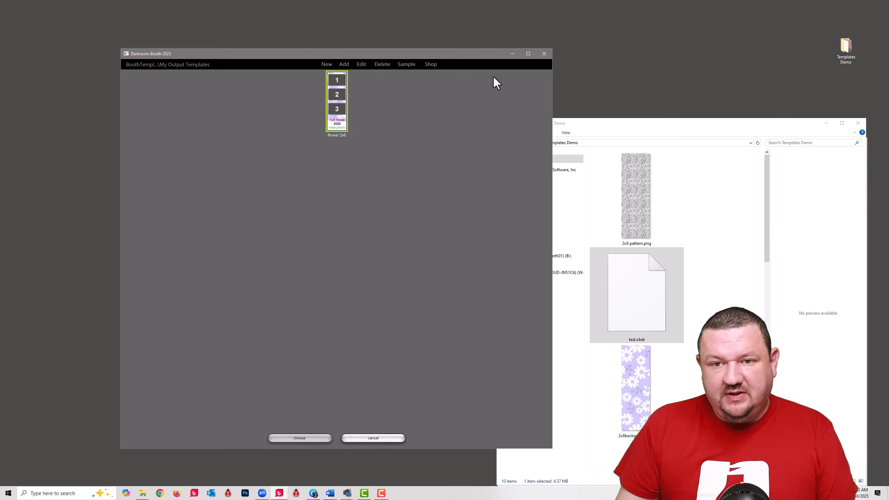
click(373, 437)
click(530, 65)
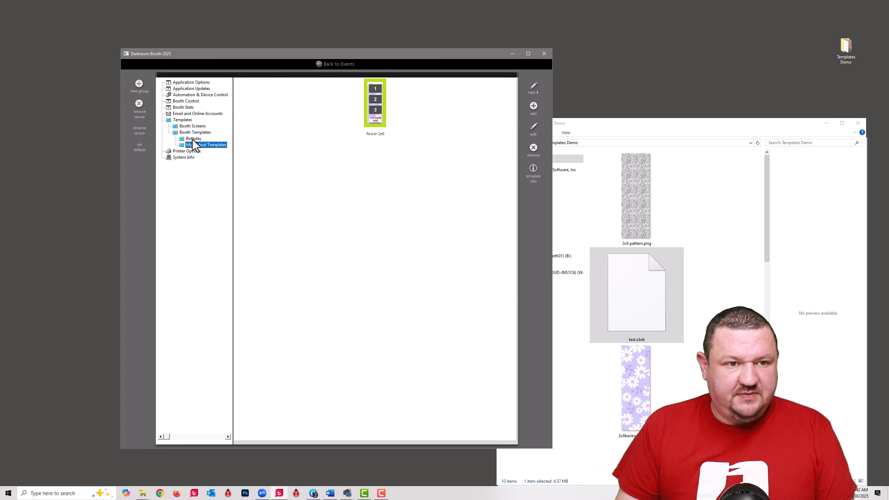
click(138, 84)
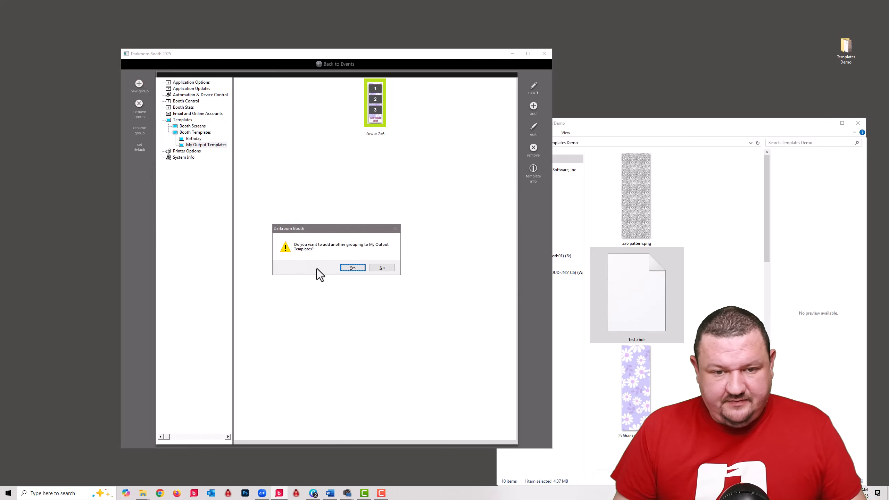
click(346, 267)
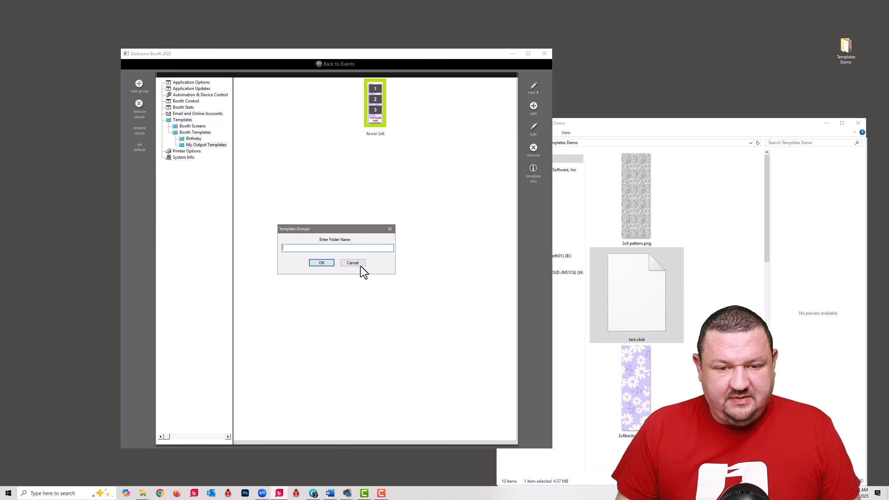
click(352, 262)
Create a new template group named "Holiday Templates" directly under Booth Templates
click(185, 133)
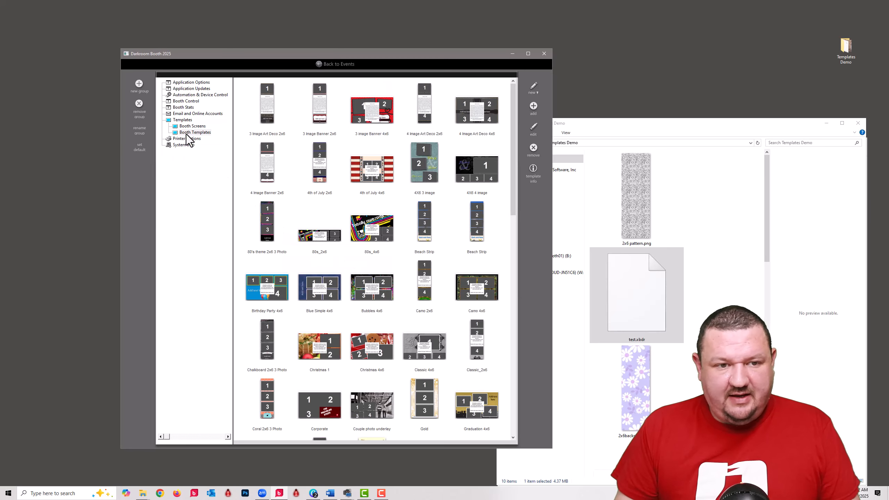
click(138, 84)
click(358, 267)
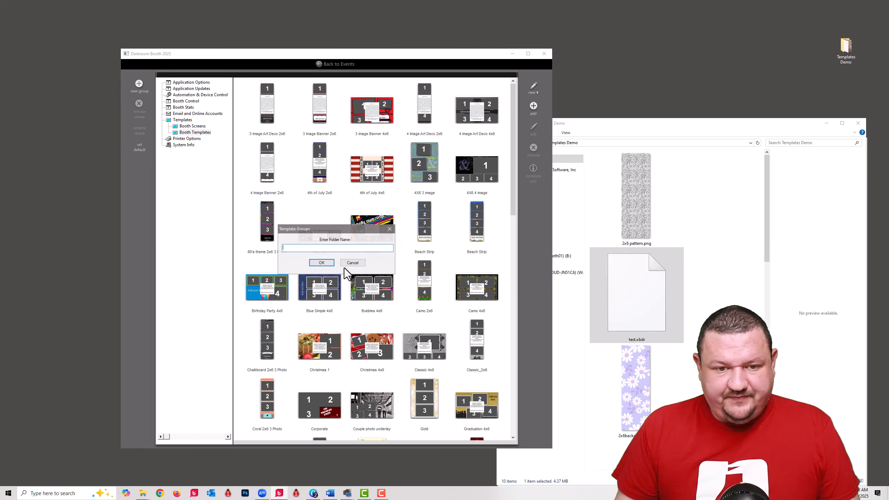
text(Holi)
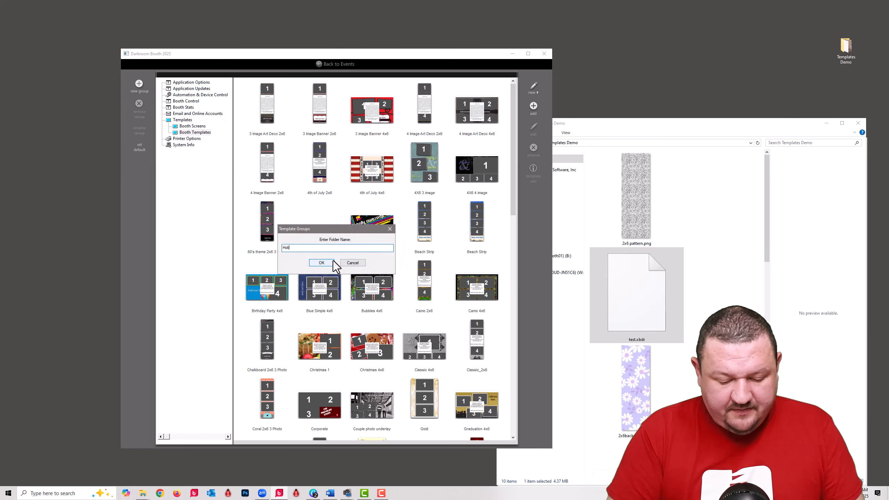
text(day Templates)
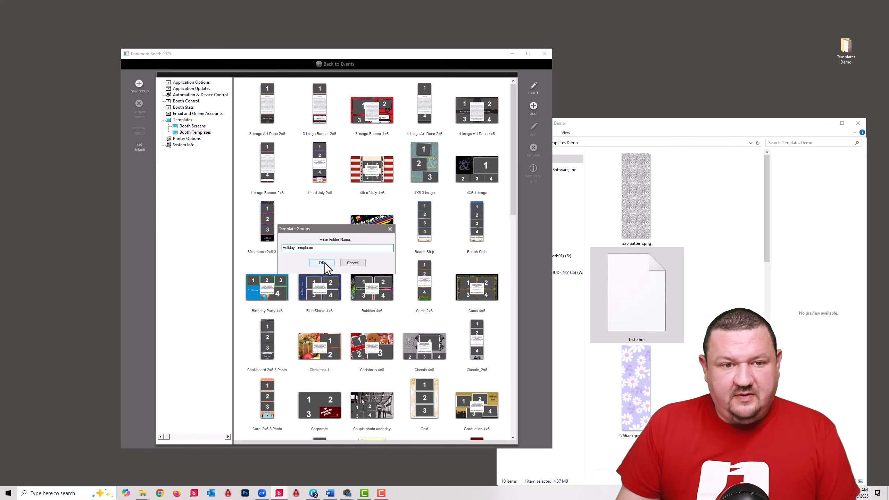
click(321, 262)
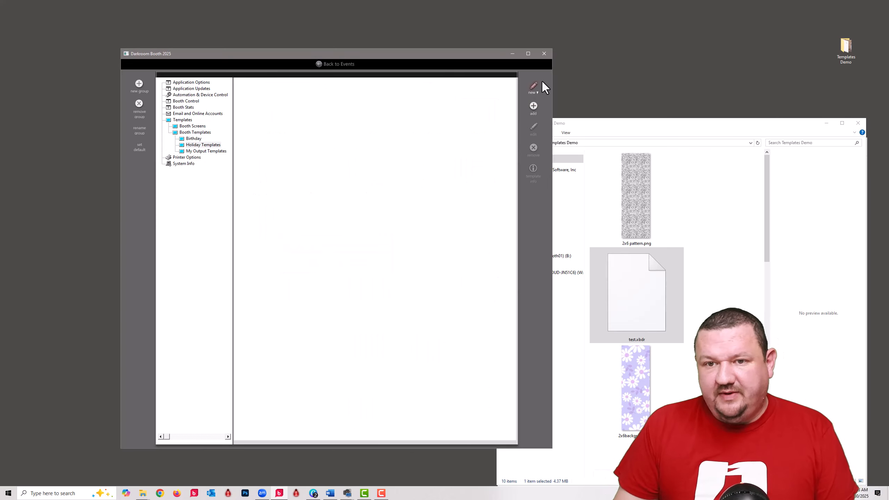
Start a new template in the Holiday Templates group with the description "4x6 DDLM Horz"
click(534, 88)
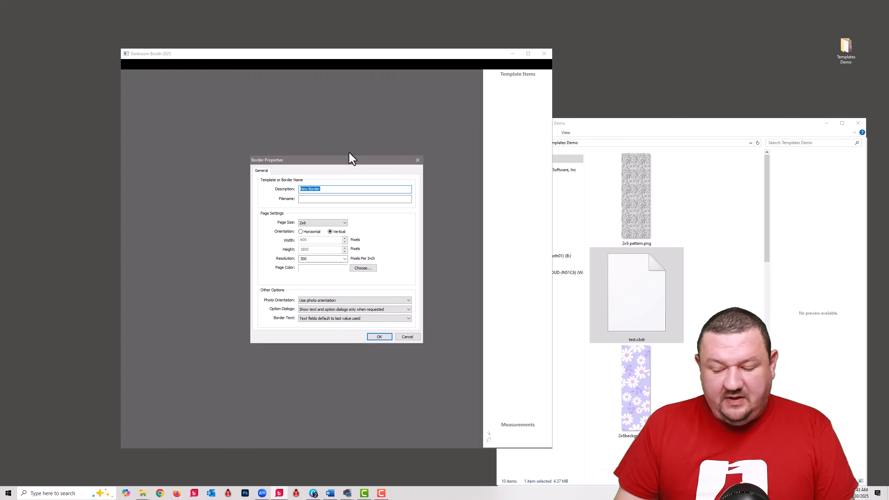
text(4x6 DDLM Horz)
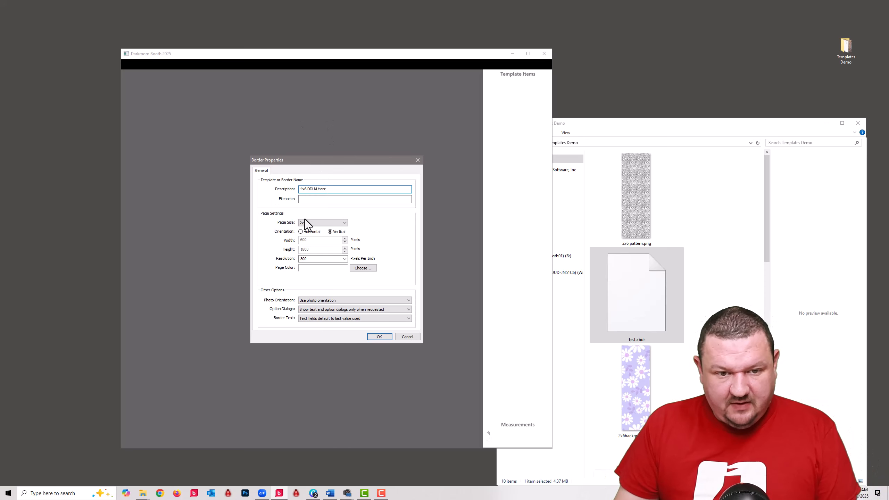
Set the new template's page size to 4x6 with horizontal orientation and create the blank template
click(318, 222)
scroll(309, 245, down, 3)
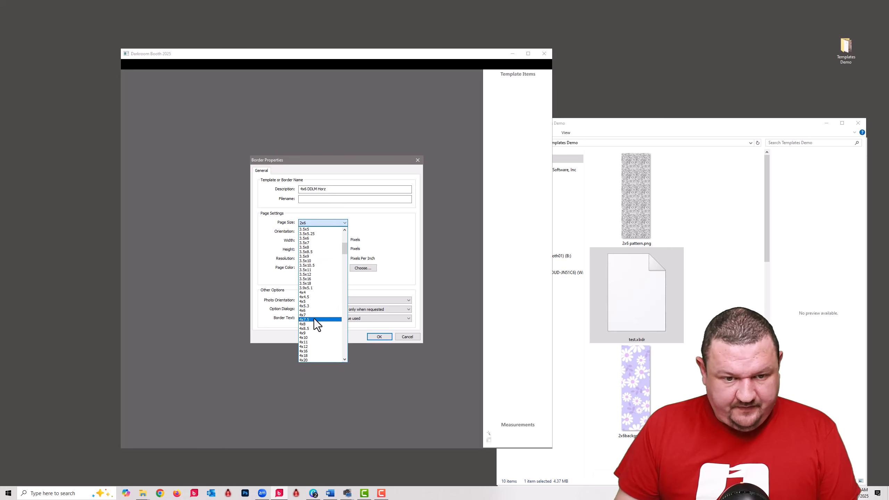
click(311, 310)
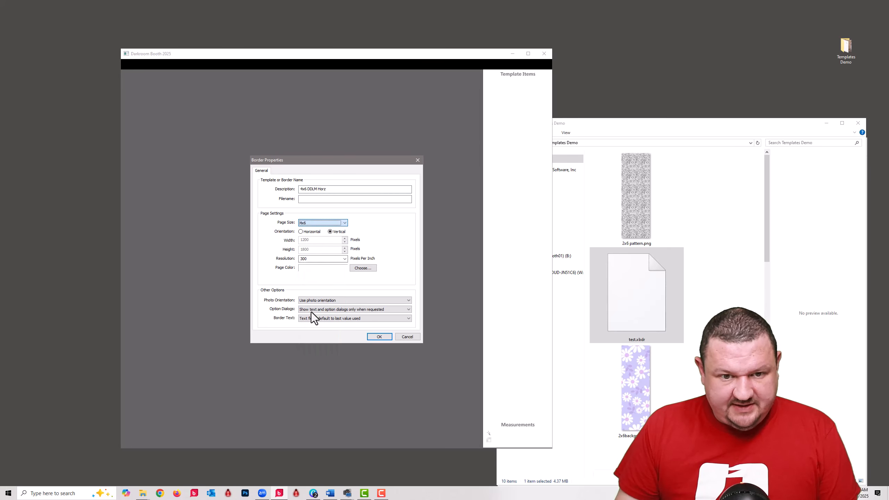
click(311, 233)
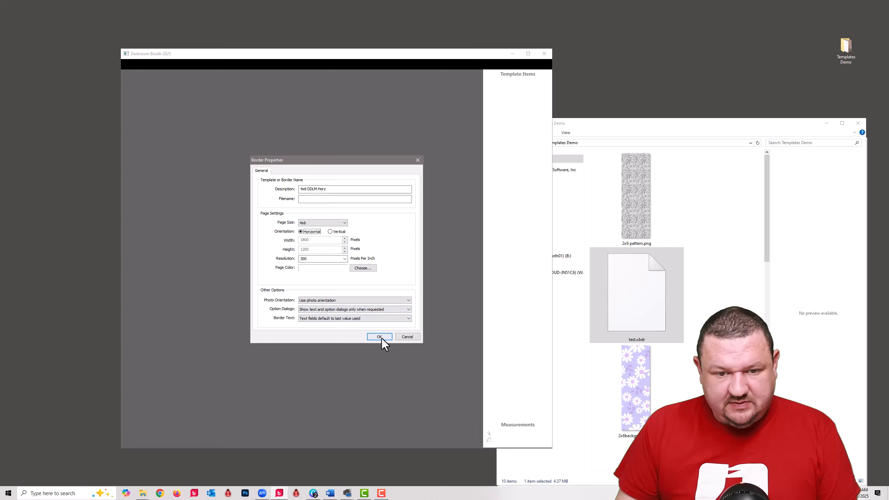
click(379, 336)
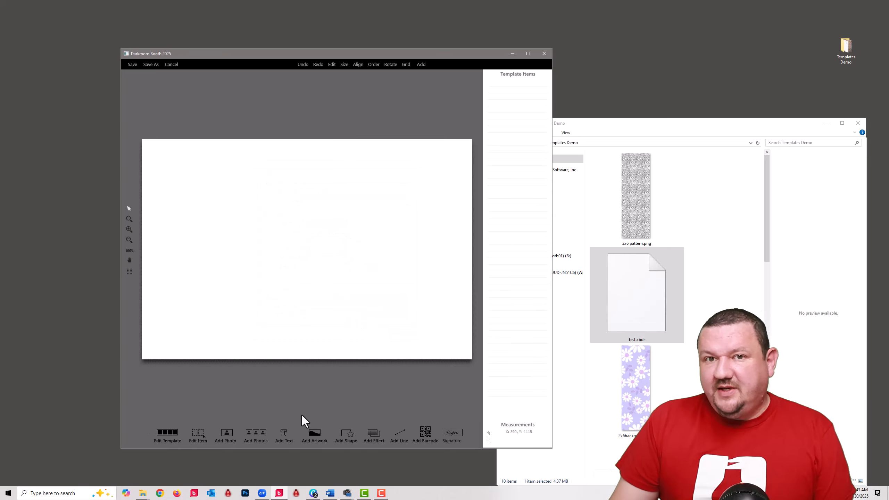
Add d3.png from the desktop's Templates Demo folder as the full-page background artwork
click(315, 436)
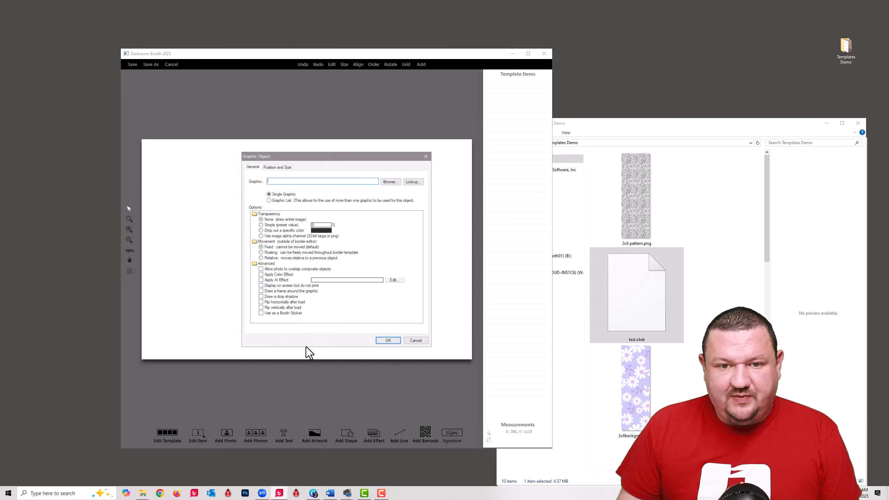
click(391, 180)
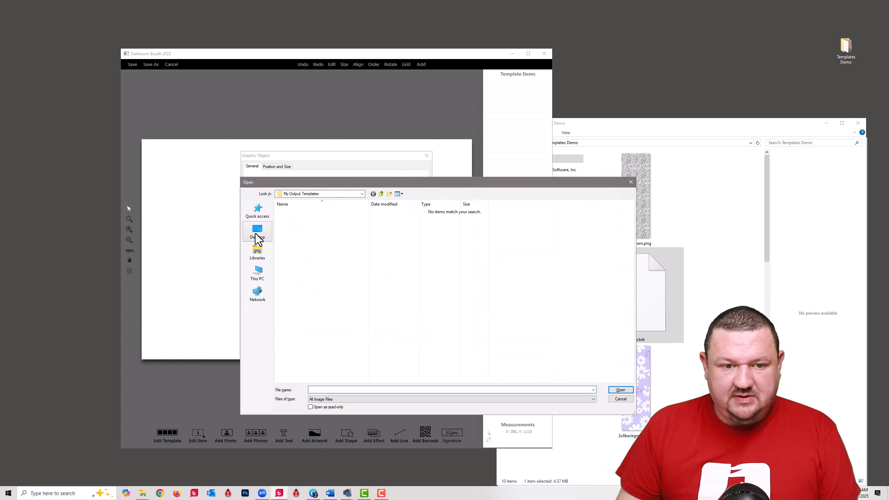
click(256, 234)
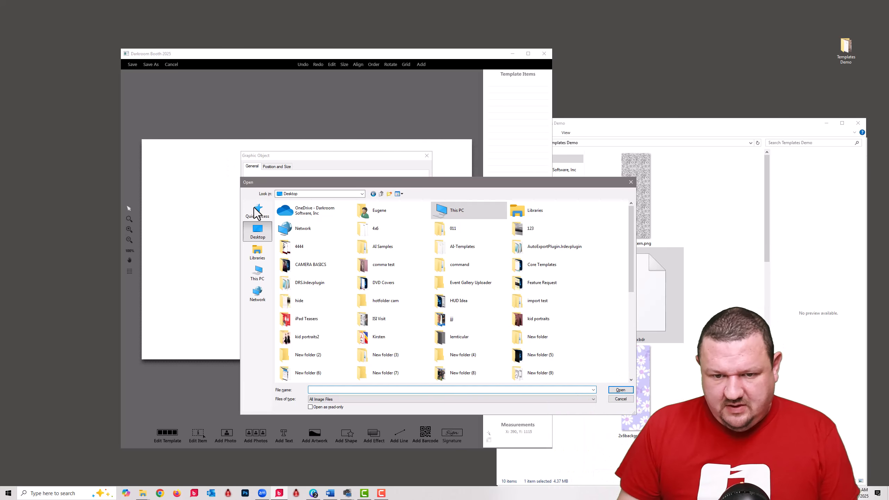
scroll(490, 311, down, 5)
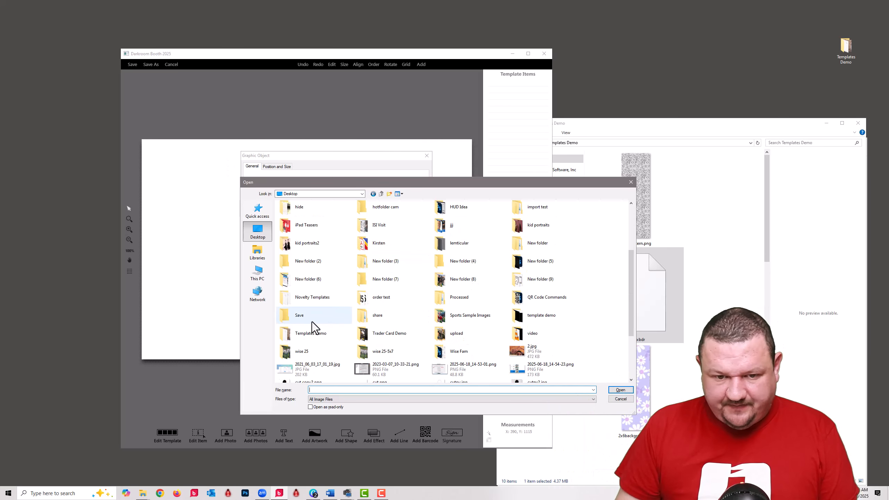
click(290, 335)
double_click(290, 336)
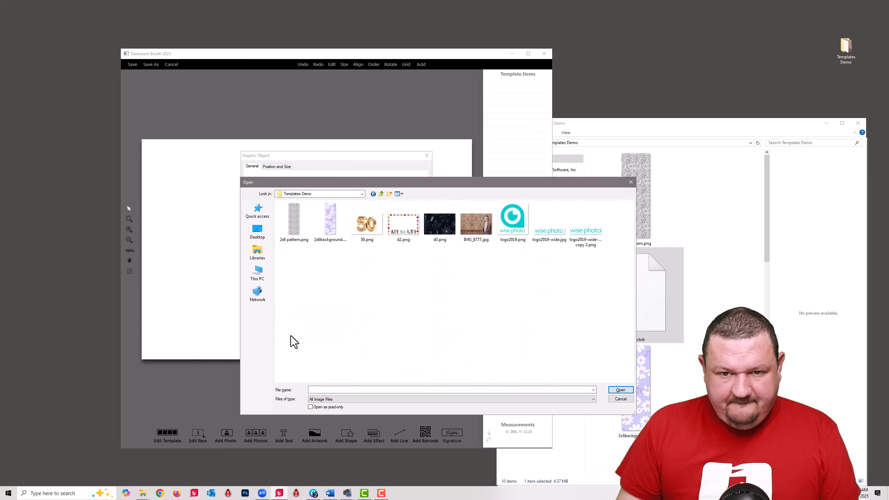
click(443, 228)
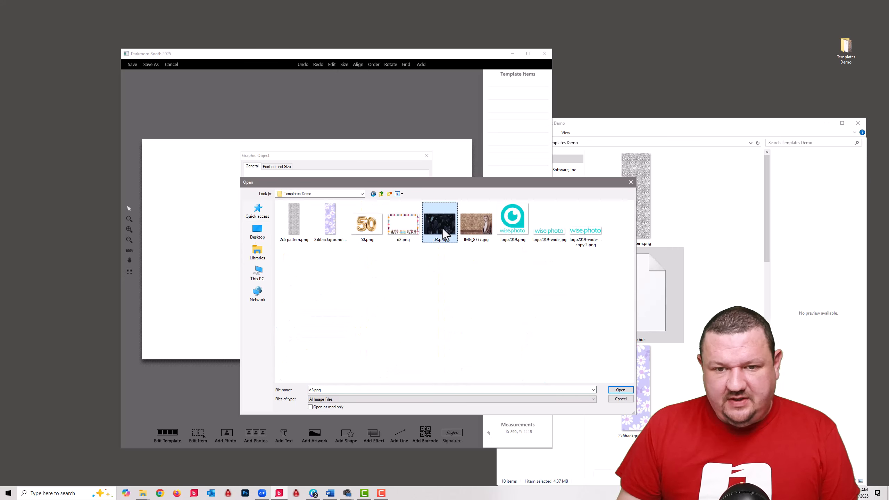
click(621, 390)
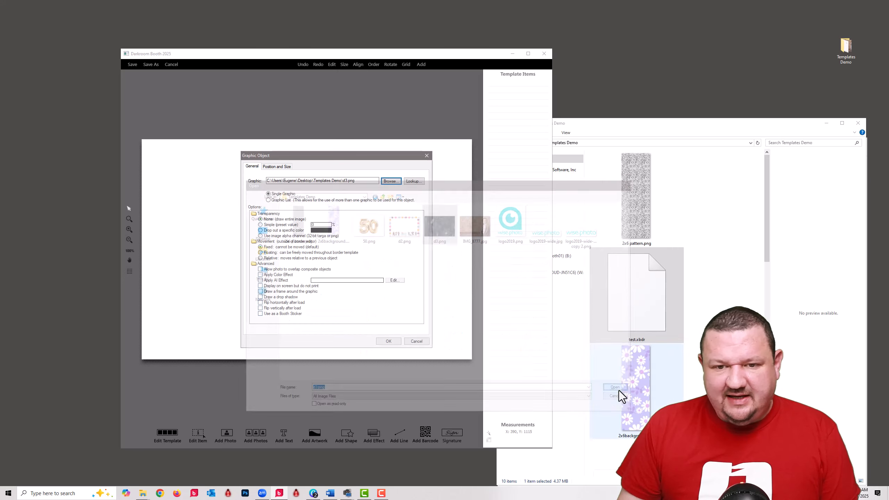
click(388, 341)
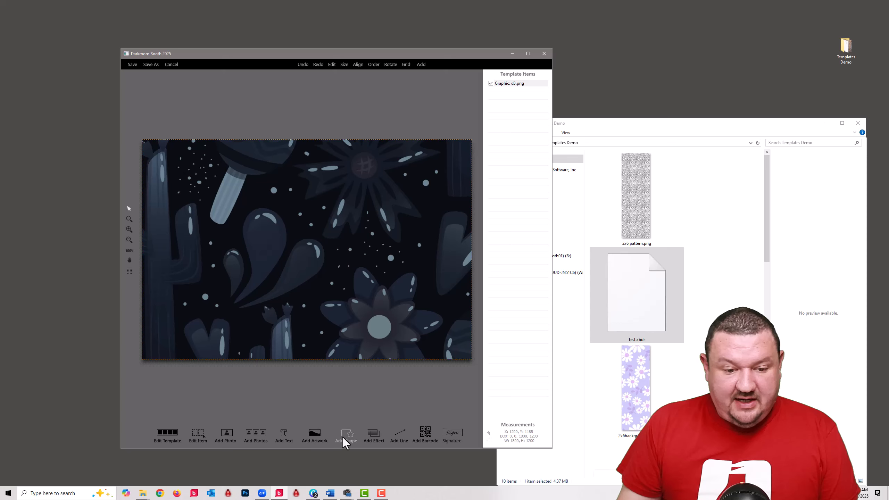
Add a photo placeholder with default options and shrink it evenly to about 1626 x 1084 pixels
click(227, 437)
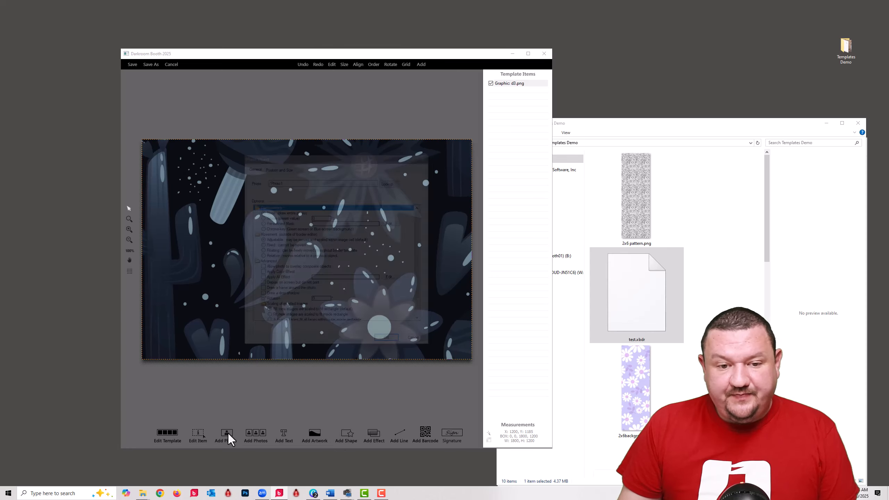
click(388, 341)
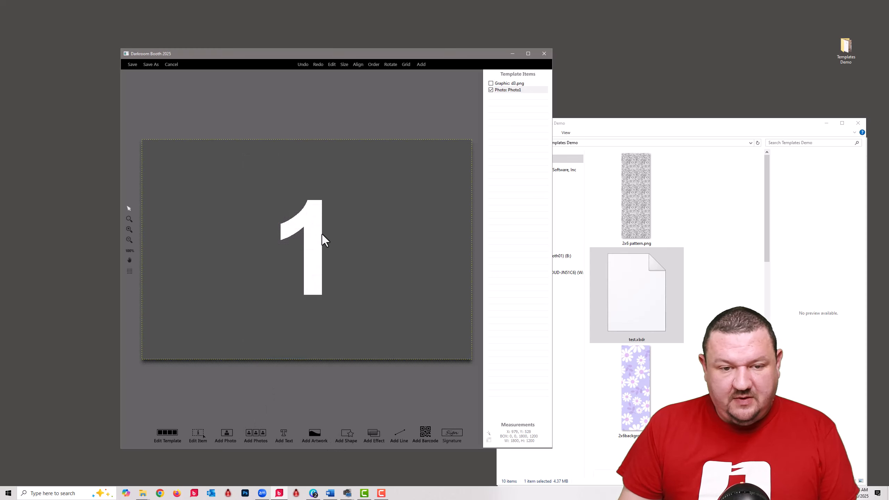
scroll(322, 232, down, 2)
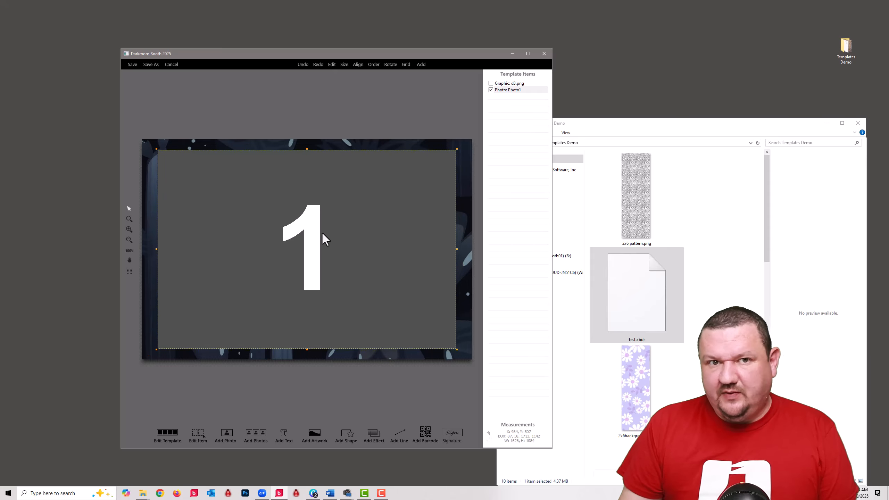
Add the d2.png flower border from the Templates Demo folder as artwork over the photo
click(316, 432)
click(390, 181)
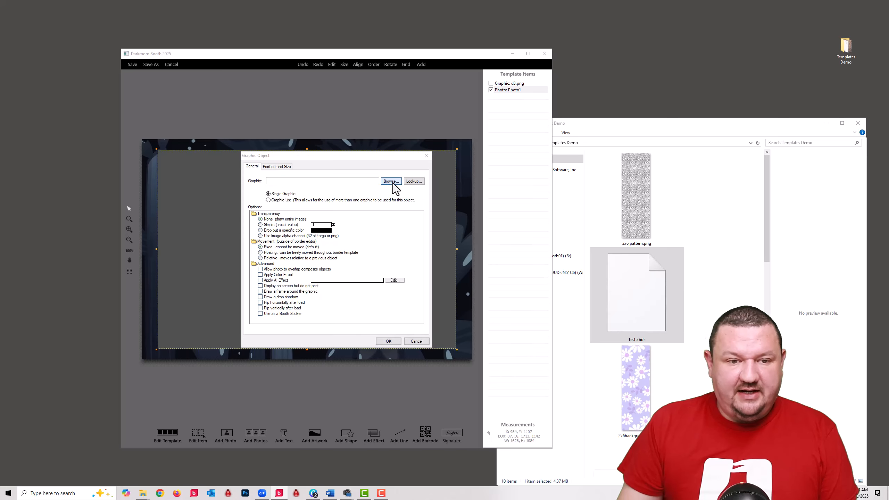
click(402, 224)
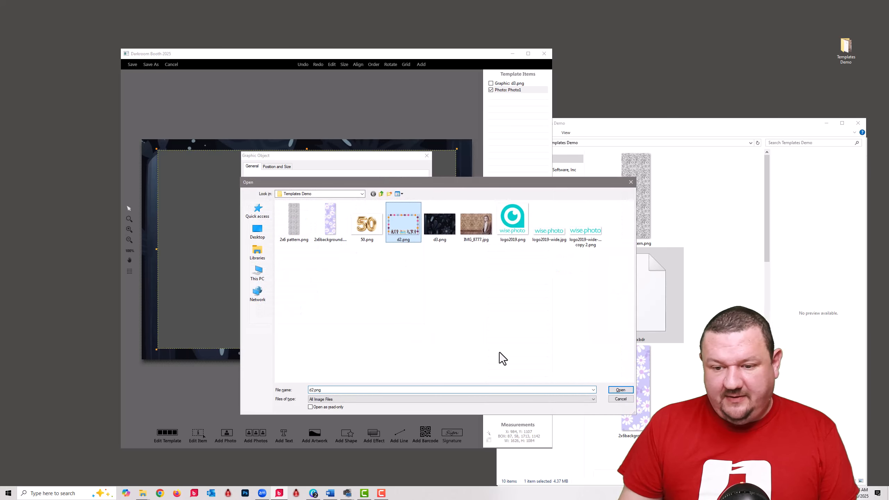
click(617, 390)
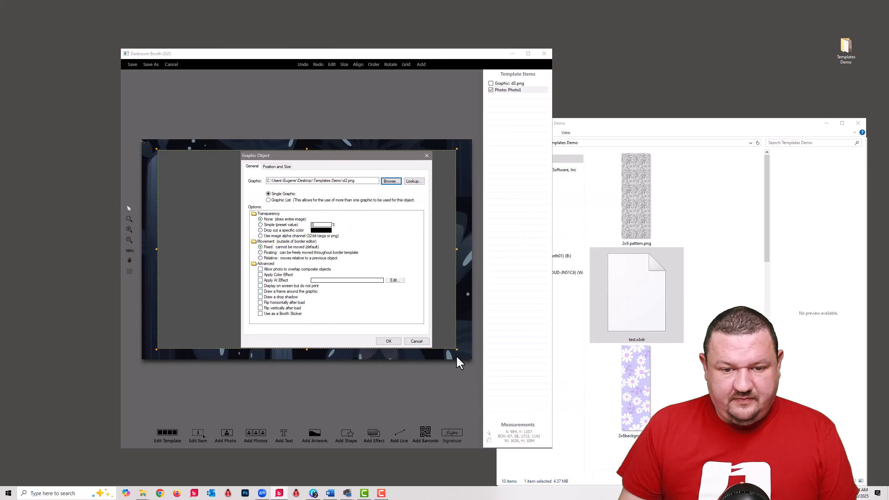
click(388, 340)
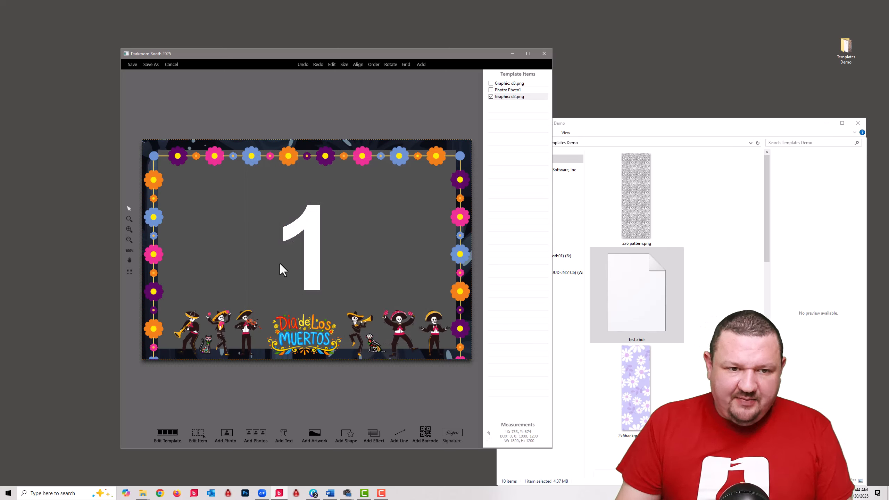
Apply the Soft Rectangle pre-defined mask to Photo1
double_click(510, 89)
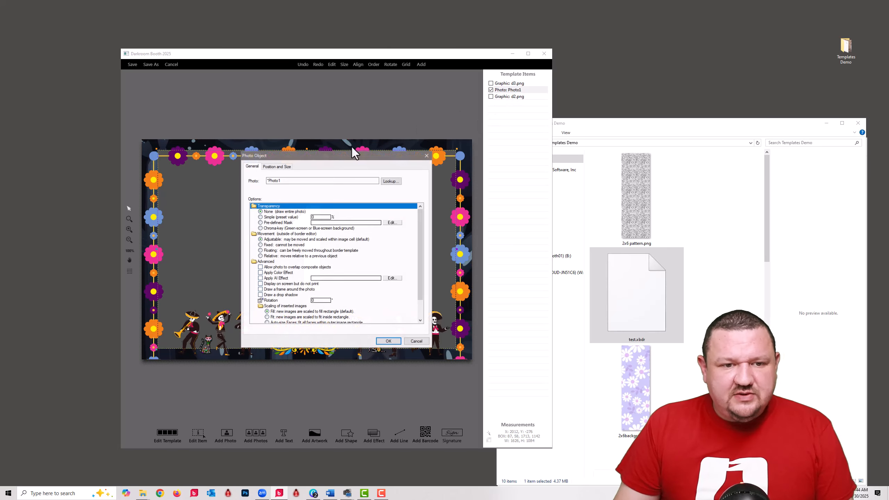
click(260, 222)
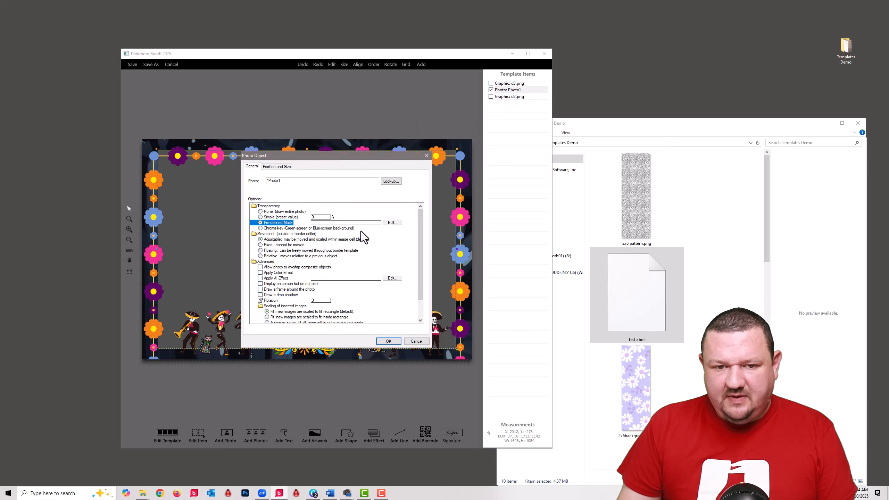
click(391, 222)
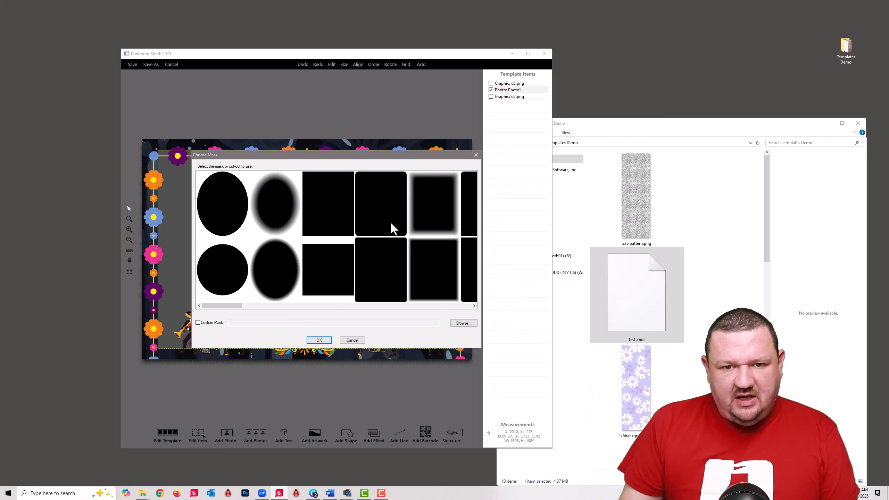
click(419, 203)
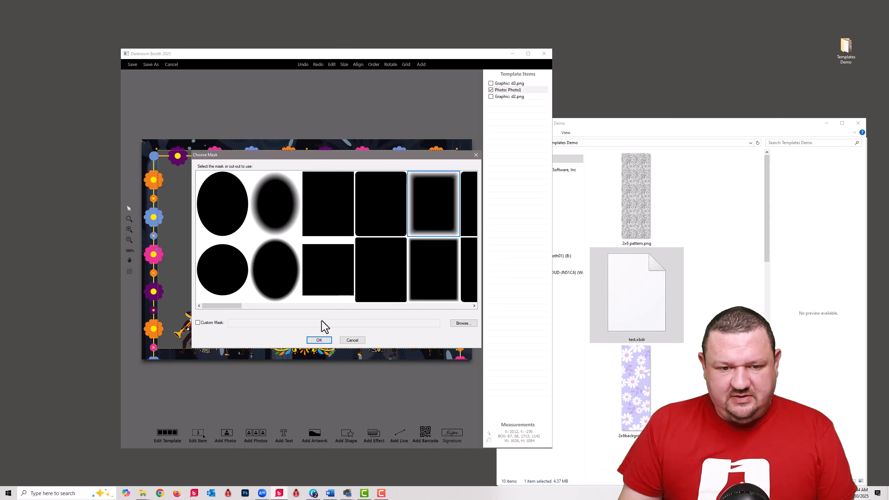
click(318, 340)
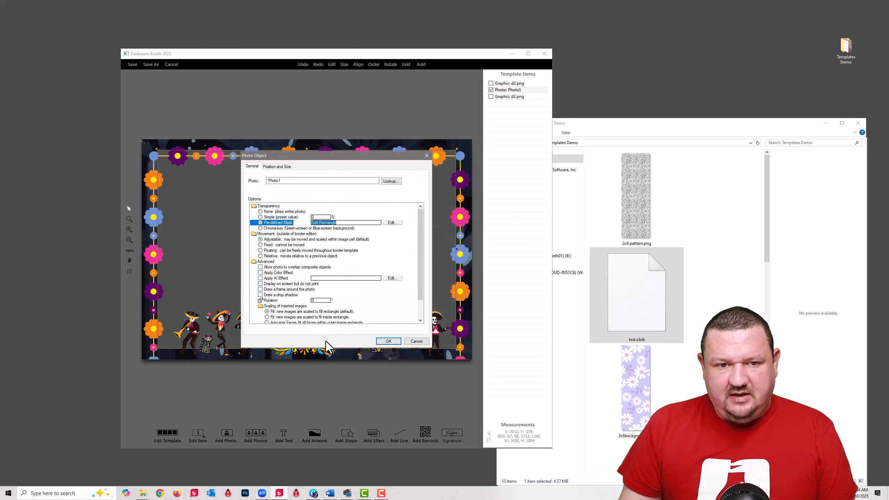
click(389, 340)
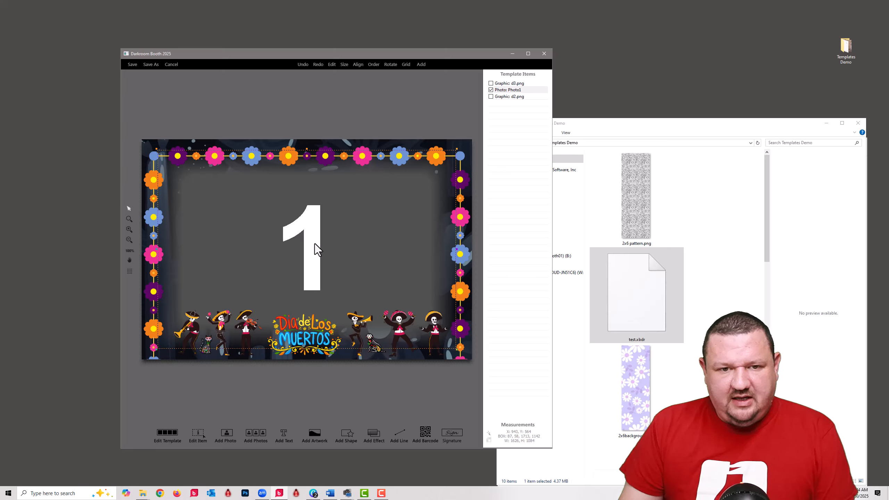
Scale the masked photo to about 1668 x 1112 pixels so its soft edges blend inside the flower border
scroll(314, 243, up, 2)
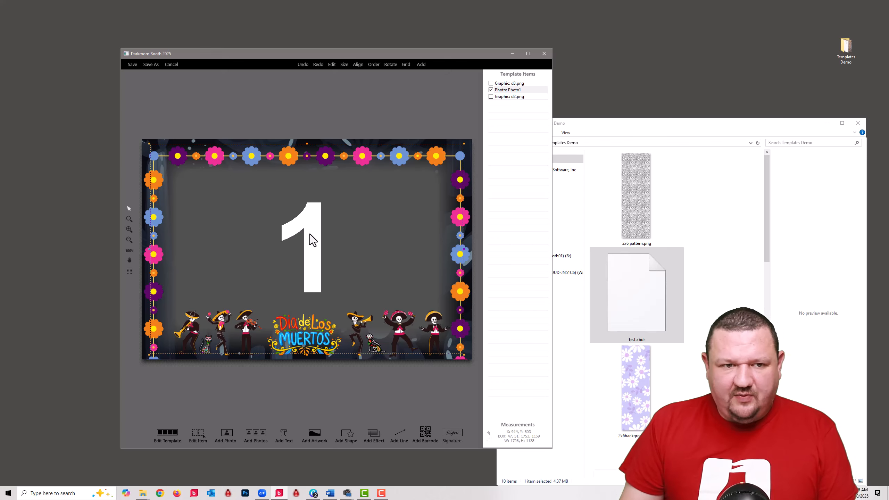
scroll(310, 239, up, 5)
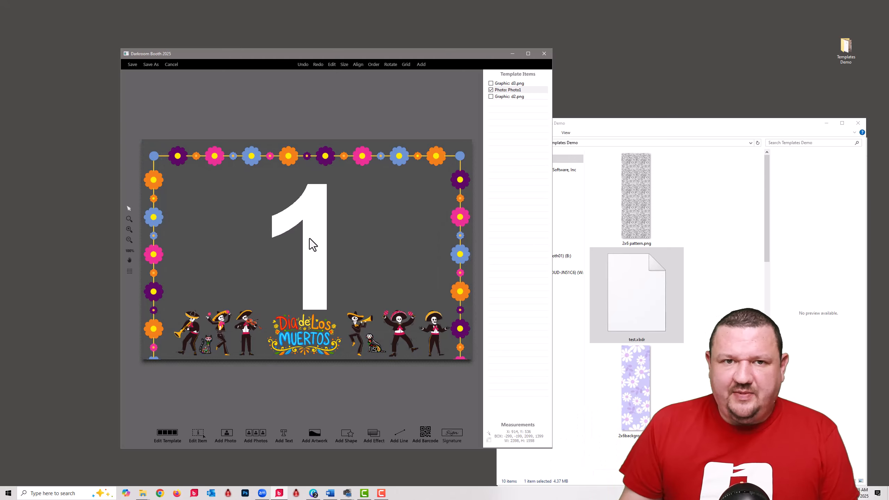
scroll(307, 232, down, 5)
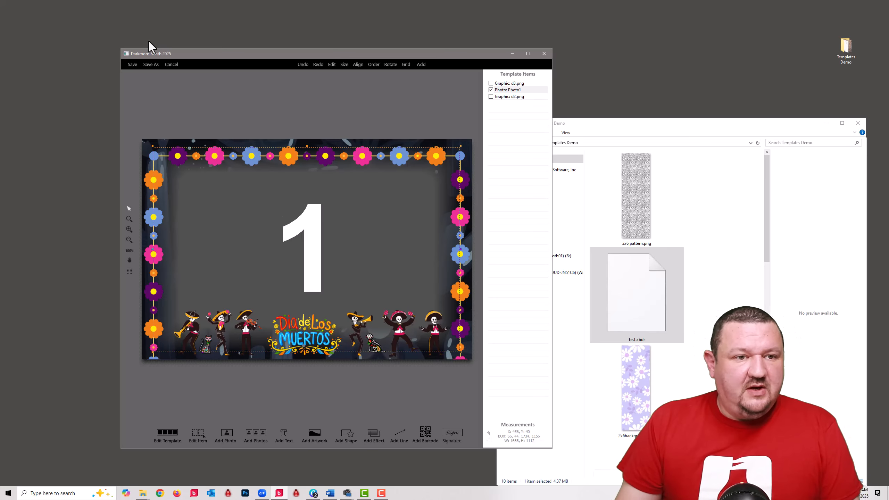
Save the template as 4x6 DDLM Horz in the Holiday Templates folder
click(151, 64)
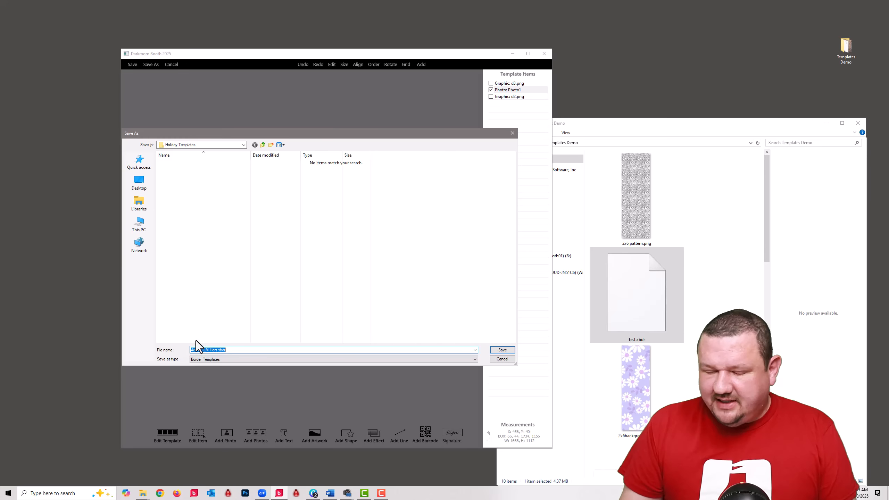
click(502, 349)
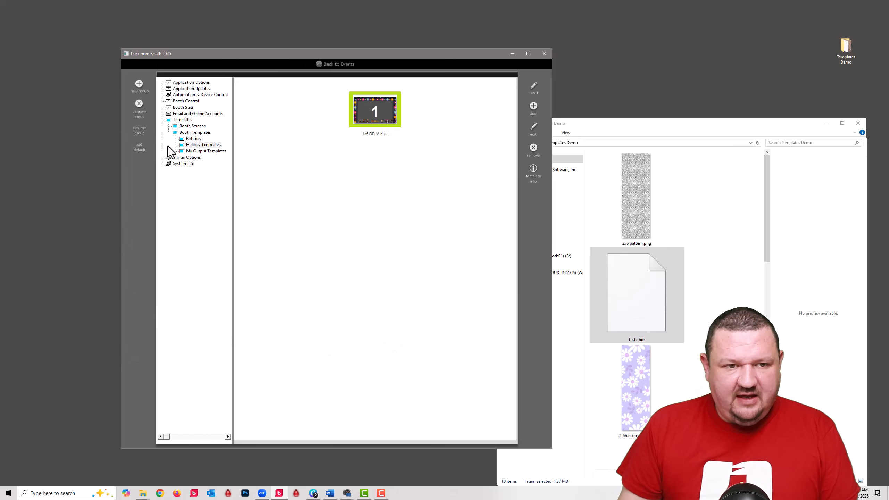
Review the Birthday, Holiday Templates and My Output Templates groups and the booth screens, and return to the events
click(191, 139)
click(189, 145)
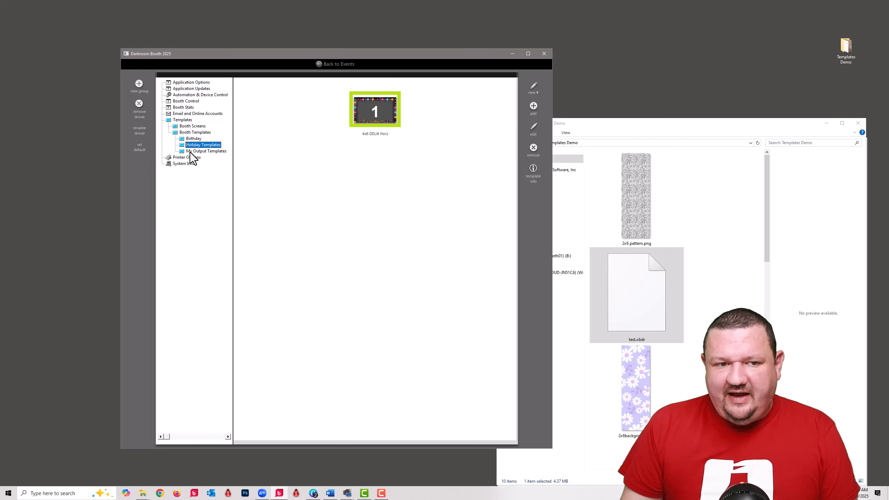
click(190, 152)
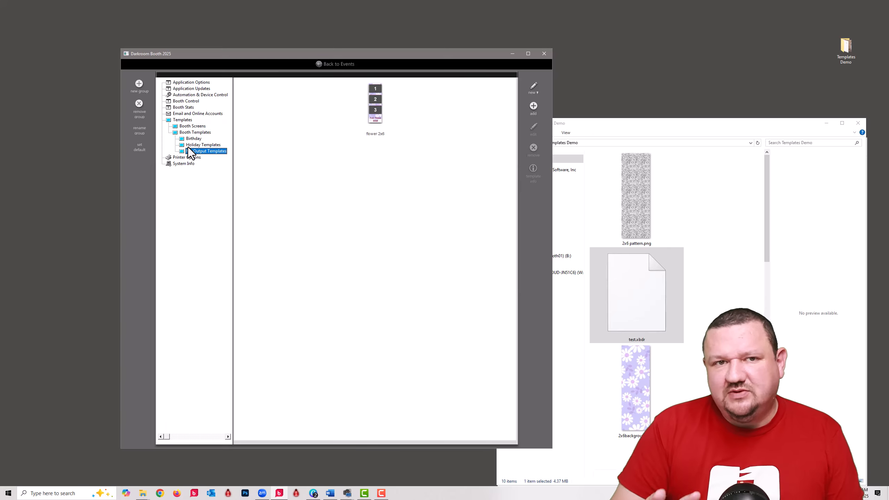
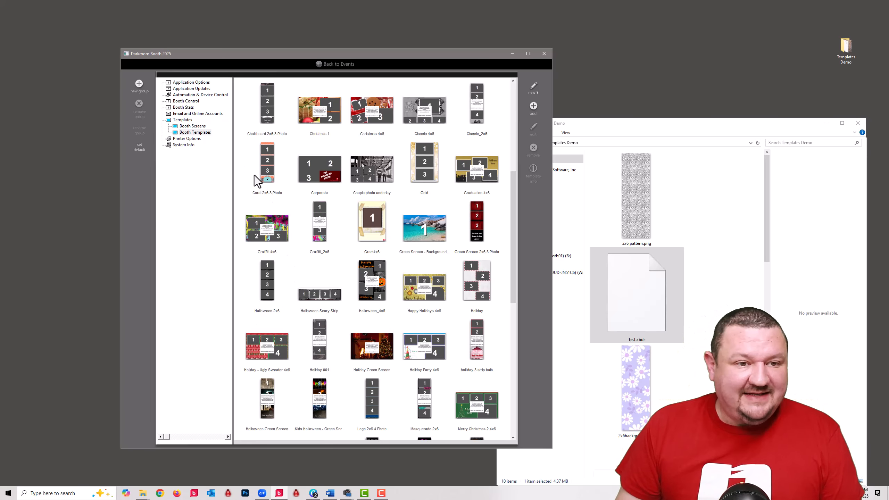
click(191, 126)
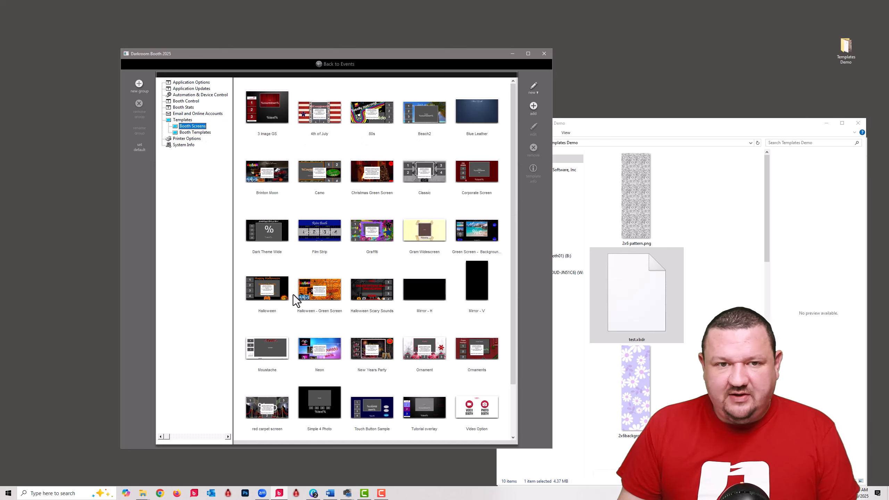
click(337, 61)
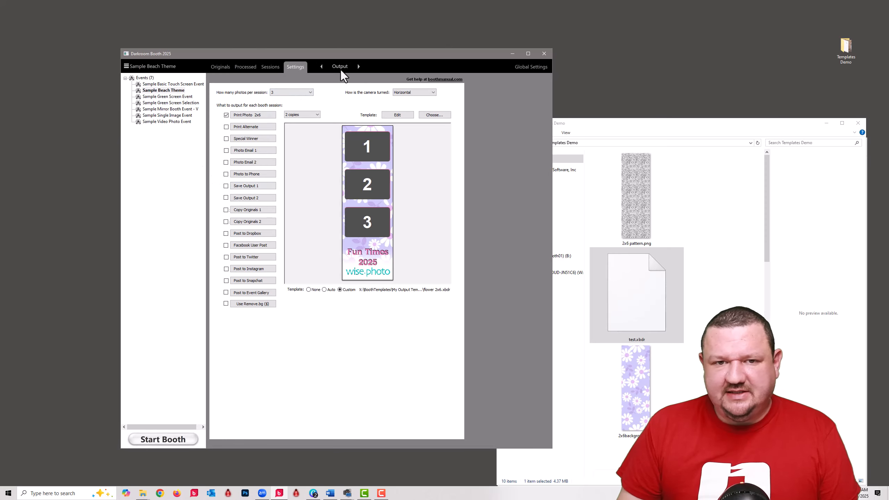
Open the event's screen settings and create a new B-day event with settings copied from Sample Beach Theme
click(340, 69)
click(357, 93)
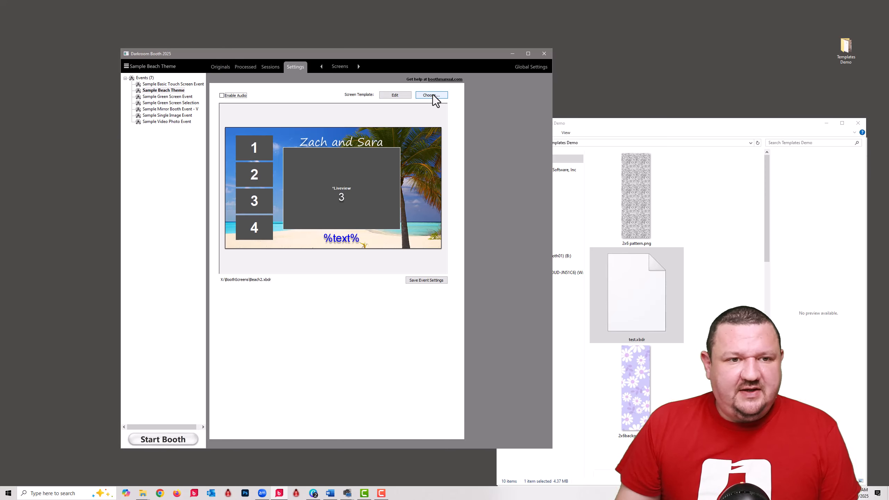
click(152, 66)
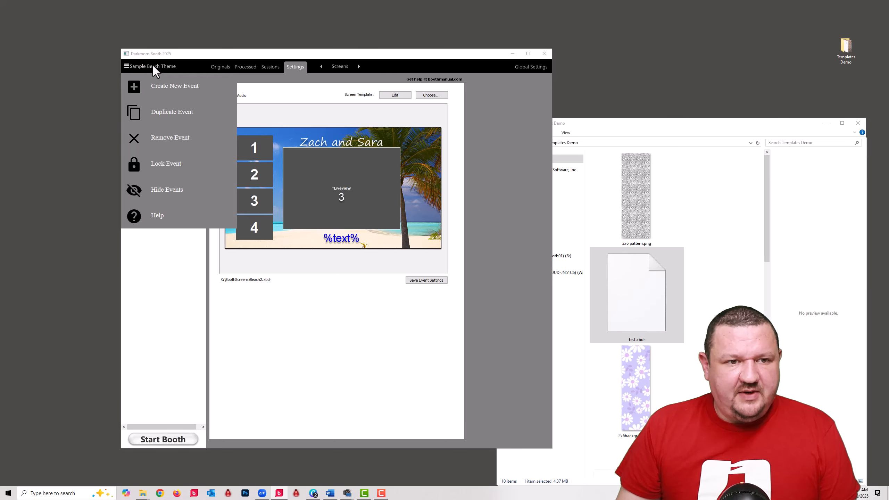
click(168, 86)
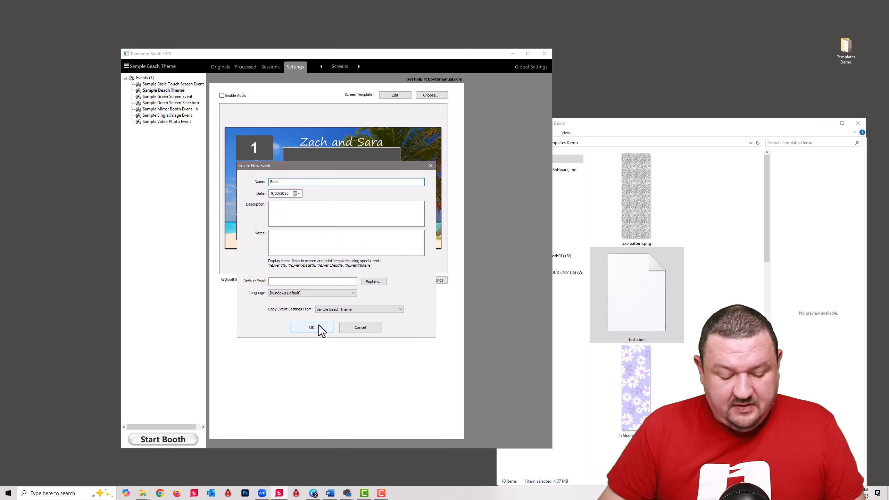
text(Bens B-day)
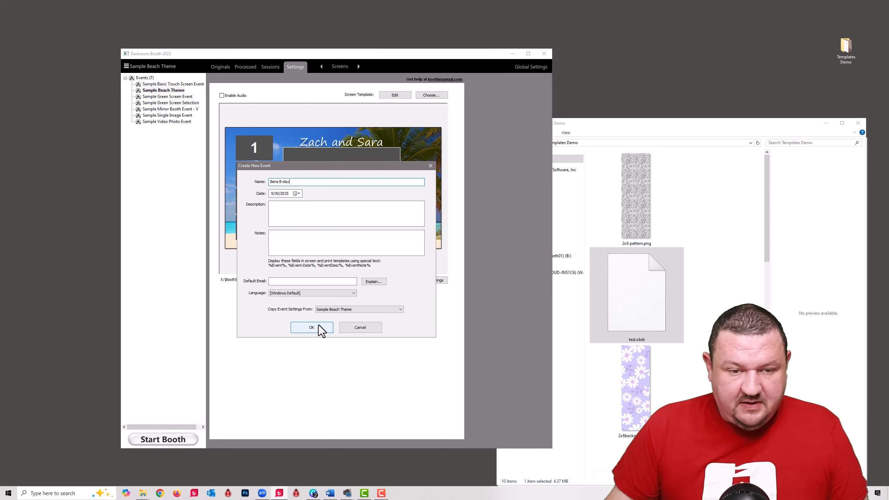
click(310, 327)
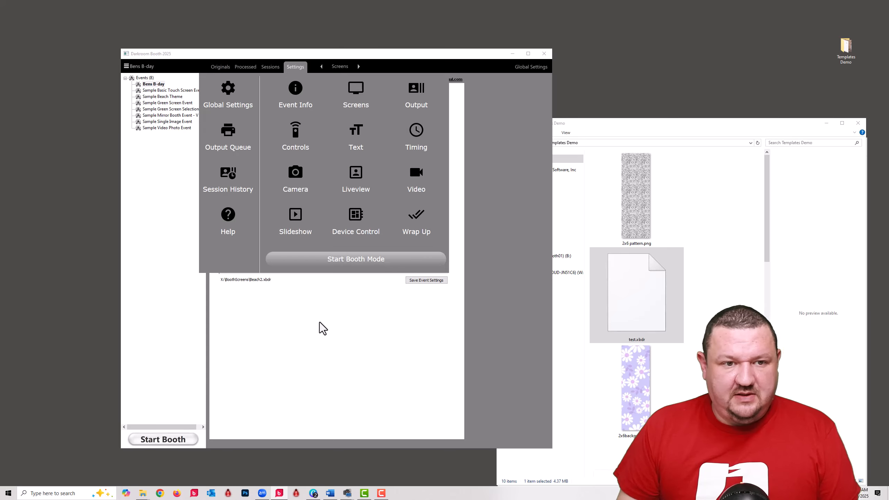
click(306, 349)
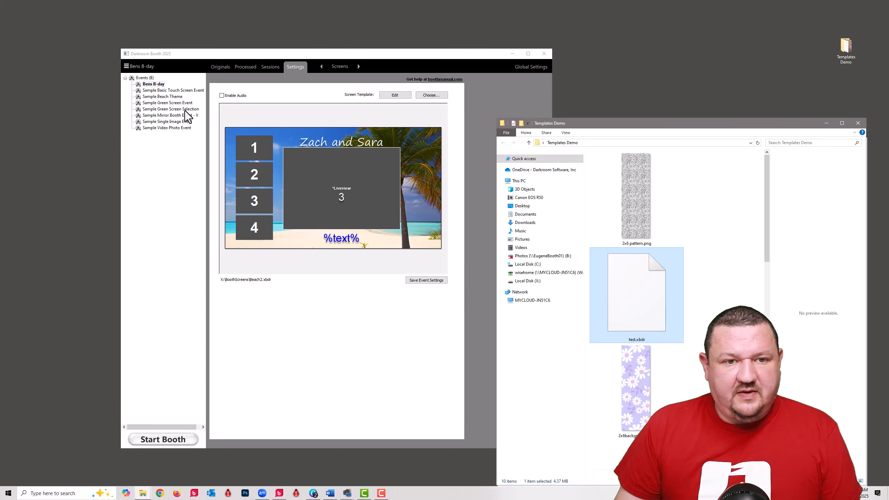
Start a new horizontal booth screen template for the event and set its size to 1920 x 1080 - FHD
click(431, 94)
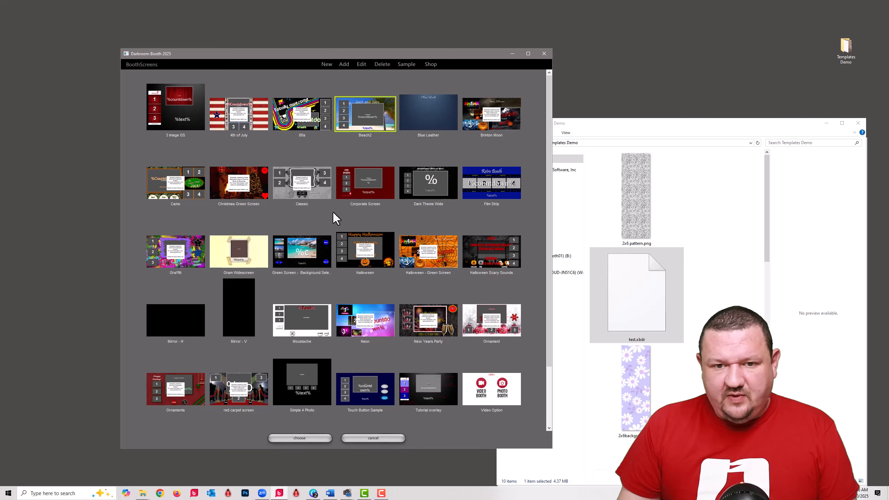
click(433, 175)
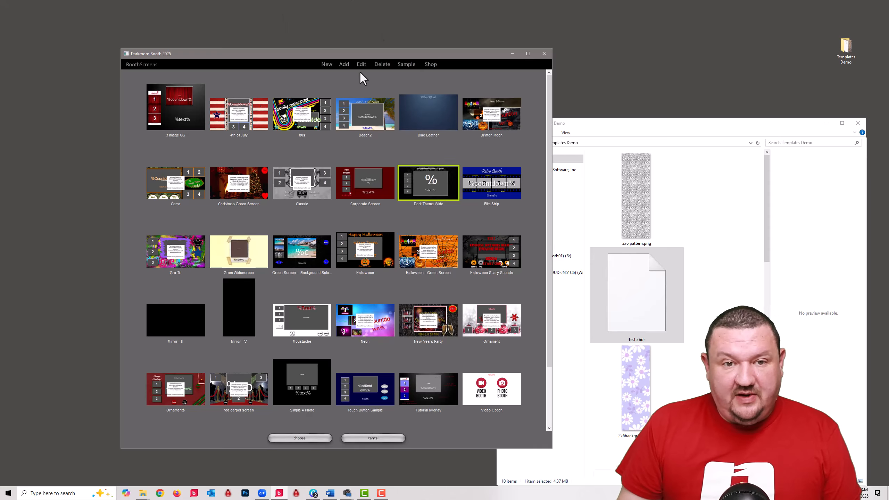
click(326, 64)
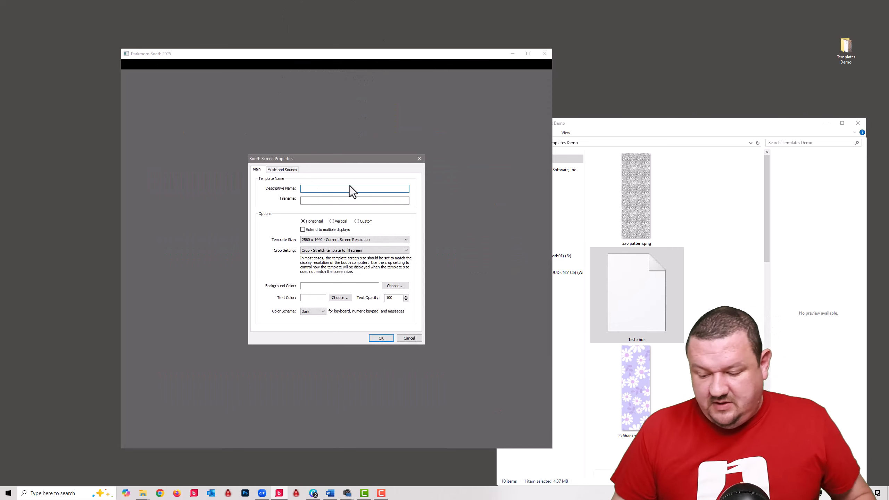
click(351, 240)
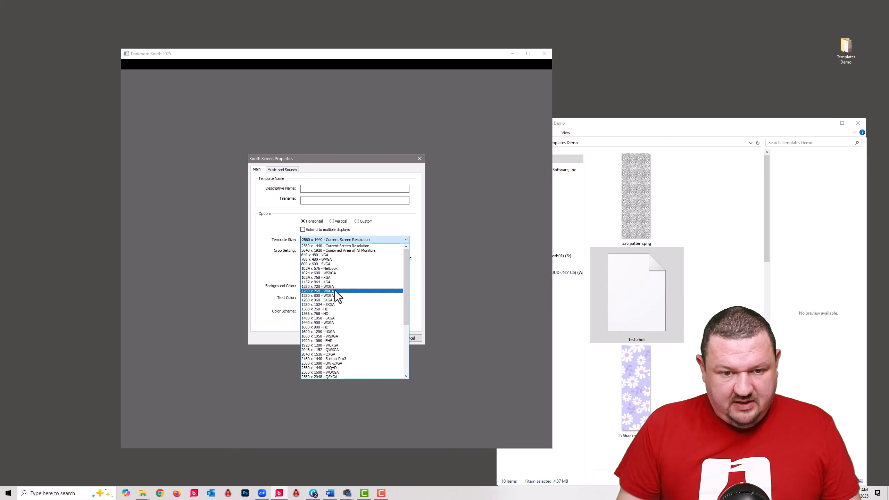
scroll(340, 295, down, 4)
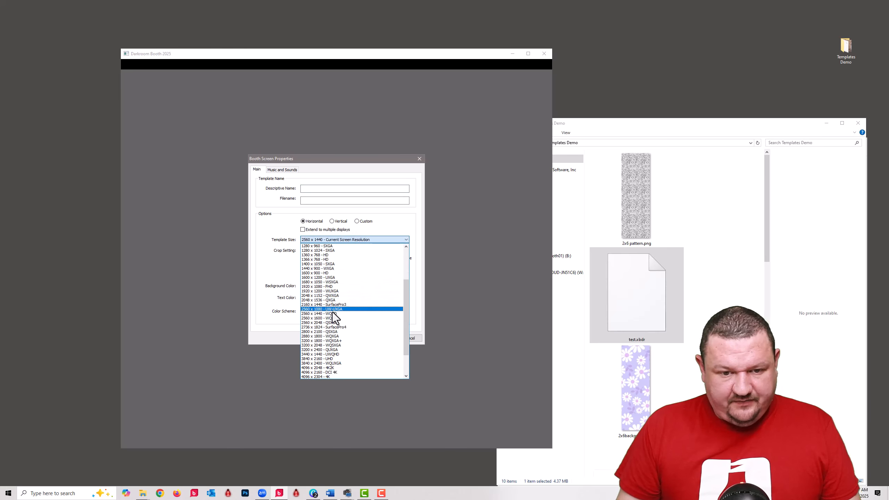
click(322, 286)
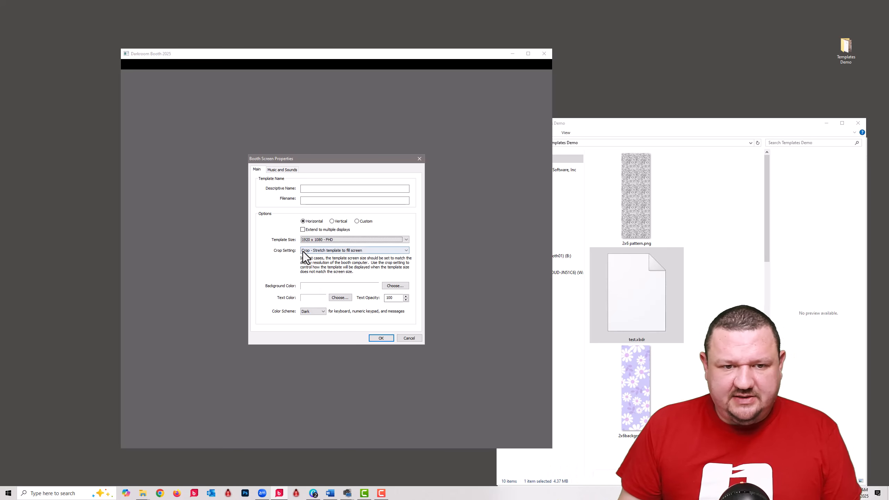
Enter a descriptive name for the birthday event's screen, ending in B-Day Screen, and create the blank template
click(321, 188)
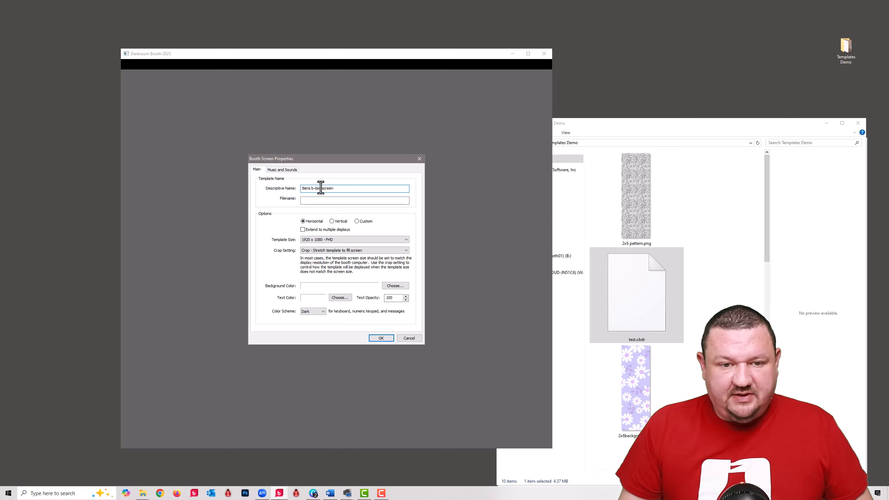
drag(322, 190, 324, 190)
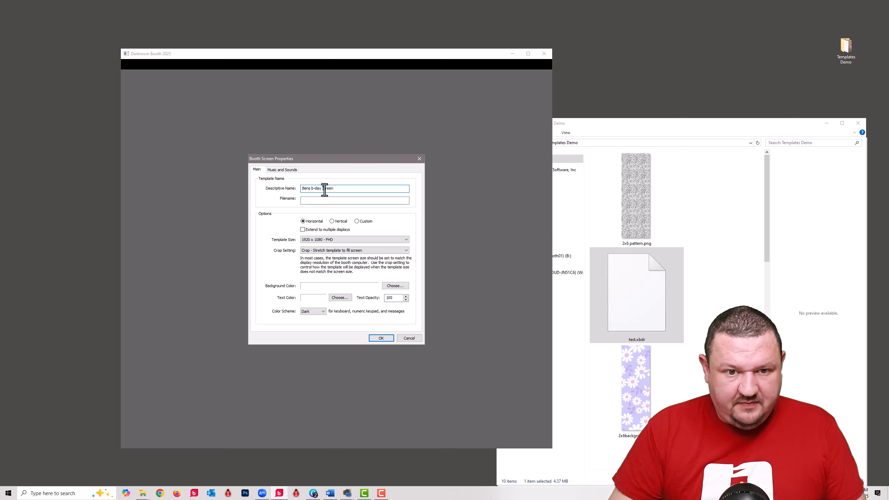
key(BackSpace)
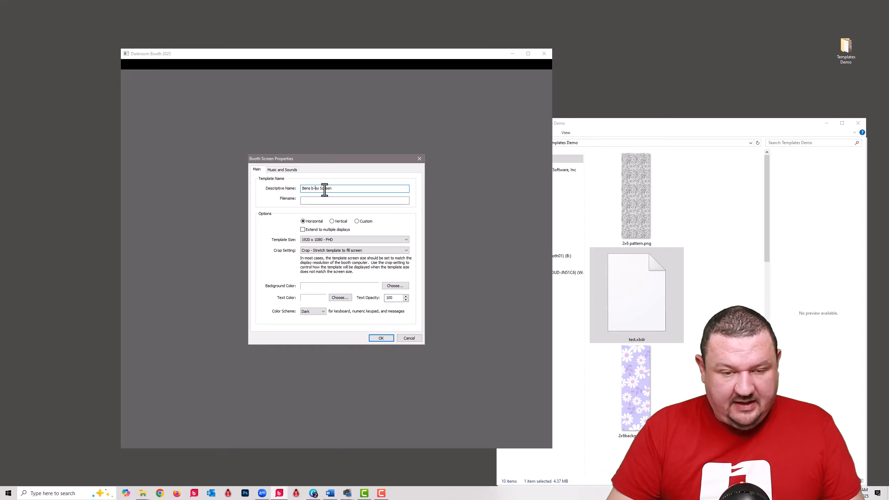
text(D)
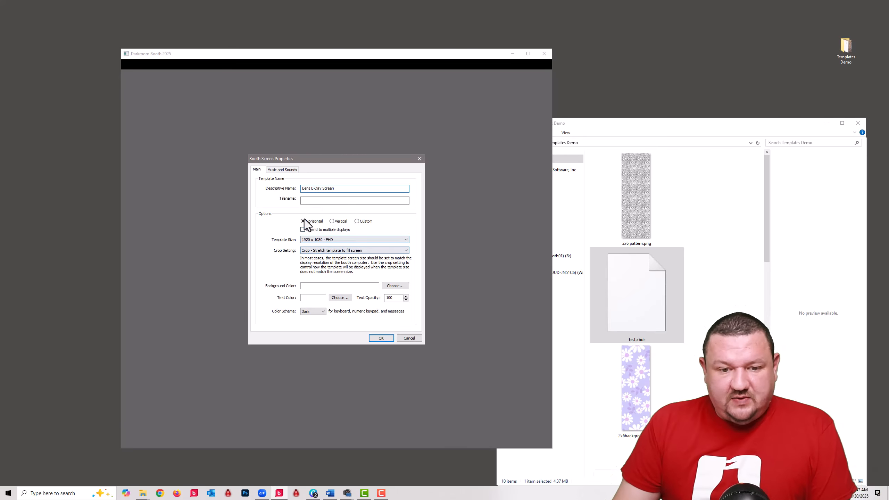
click(384, 337)
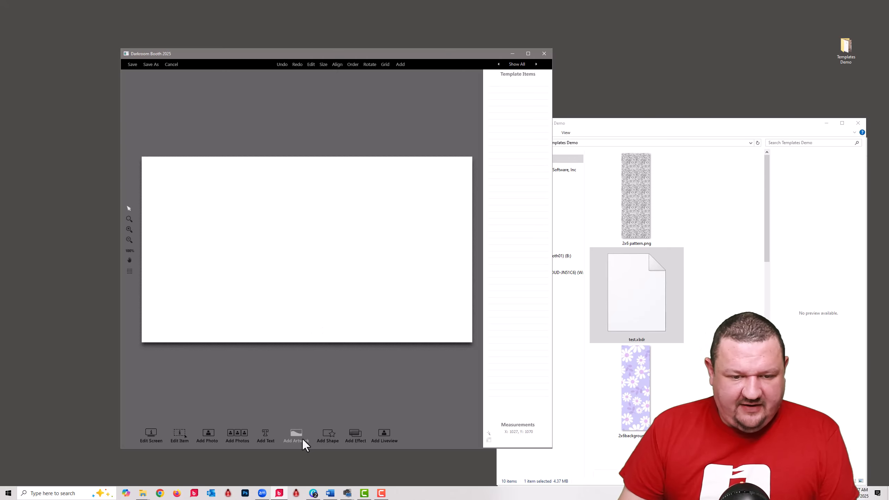
Add IMG_8777.jpg from the desktop Templates Demo folder as background artwork, scaled to about 2064 x 1378 pixels with the boy at the right edge
click(293, 432)
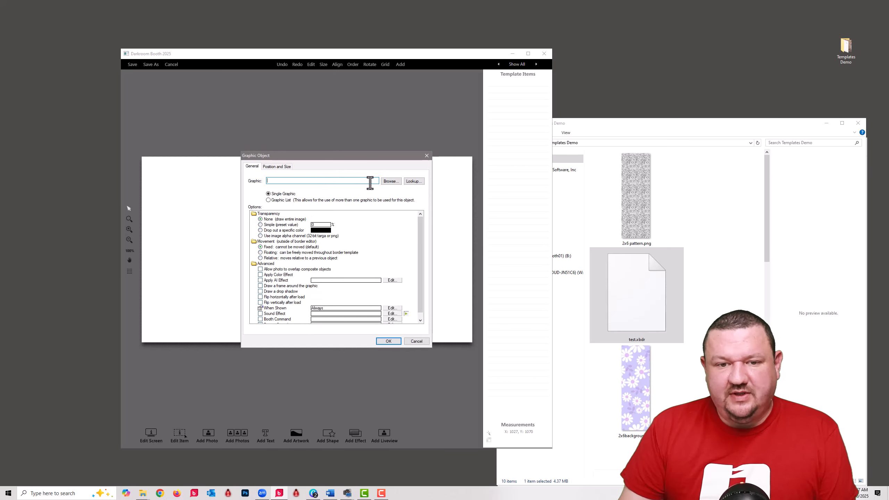
click(391, 181)
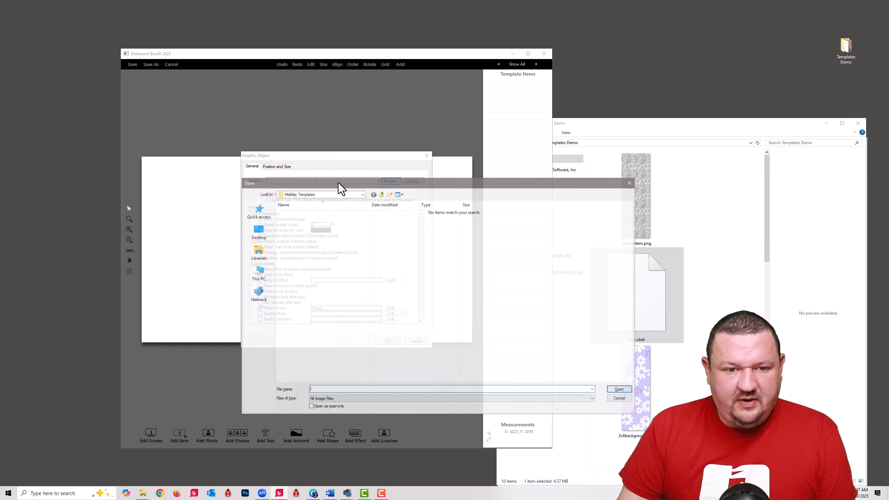
click(259, 235)
scroll(399, 319, down, 3)
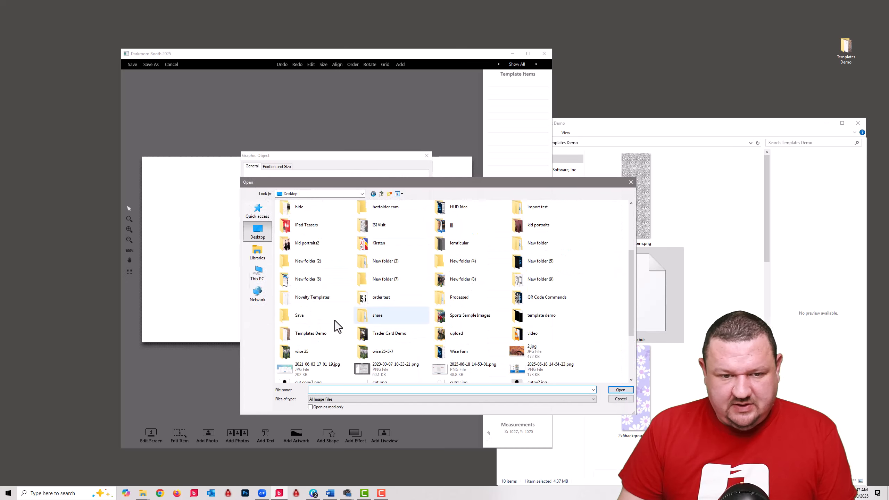
double_click(308, 333)
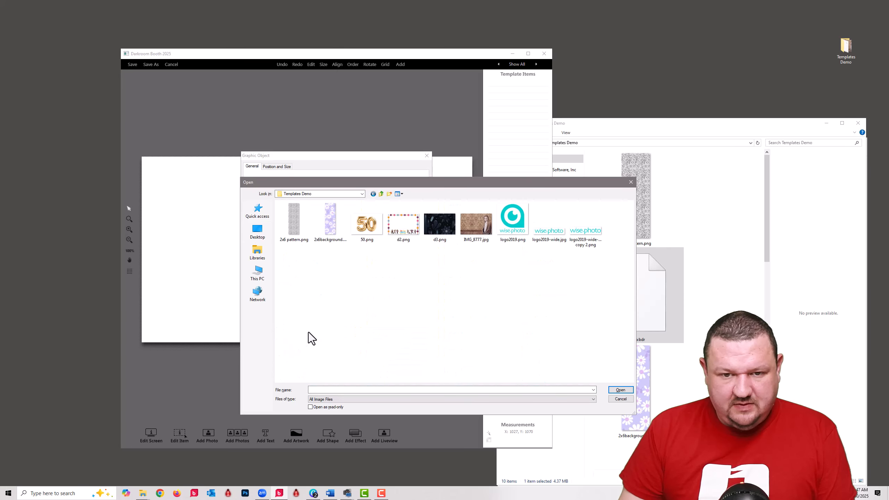
click(471, 225)
click(619, 389)
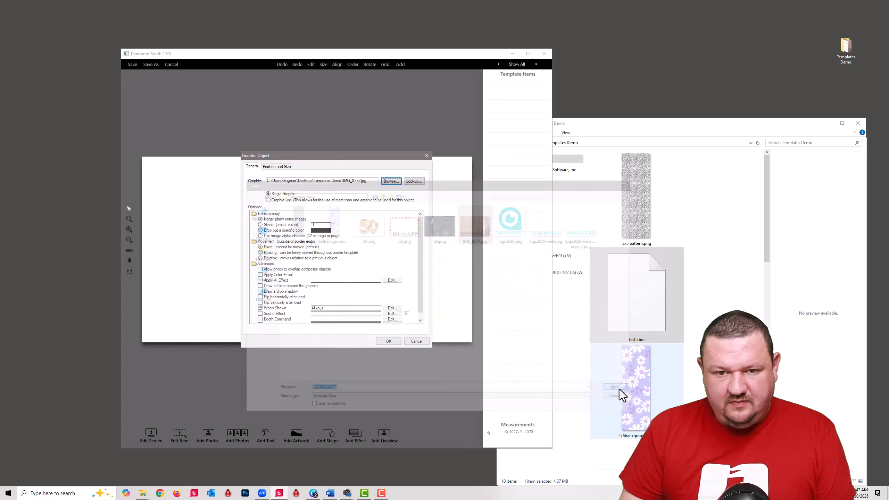
click(386, 344)
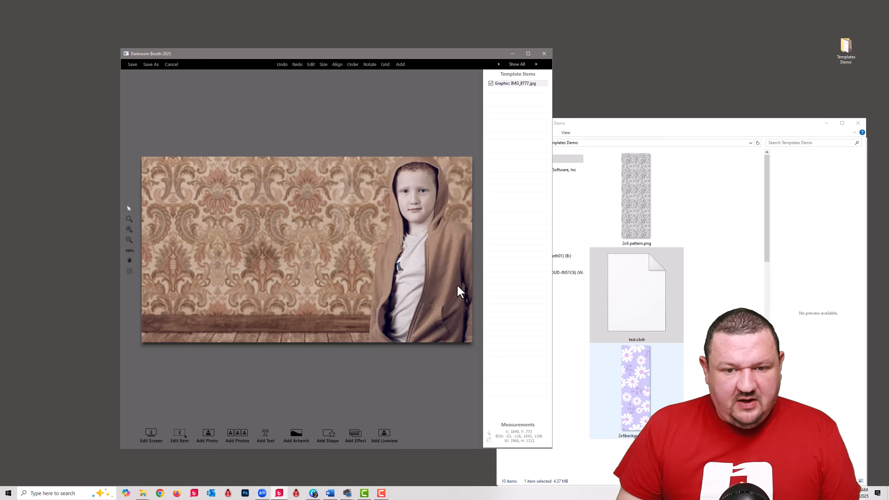
scroll(430, 273, up, 2)
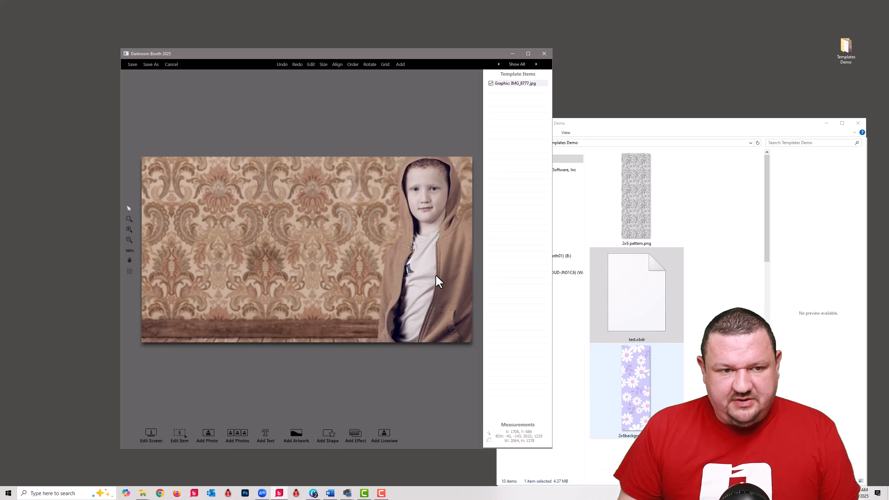
drag(436, 275, 441, 279)
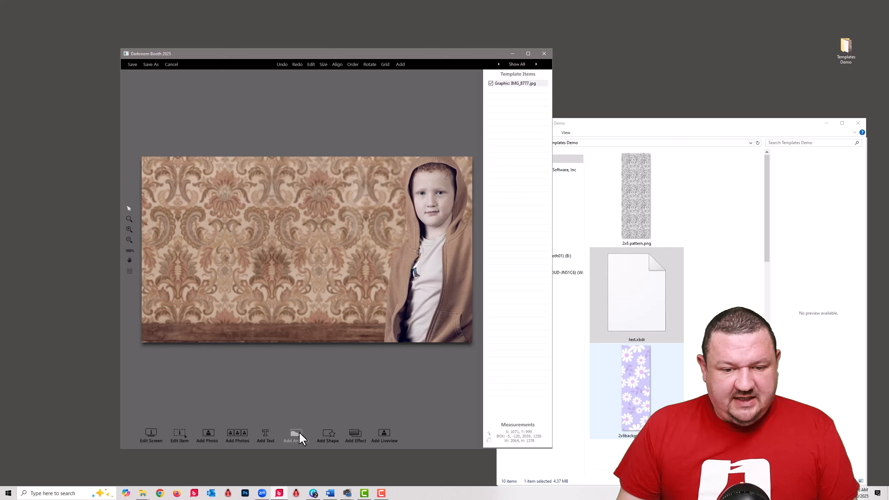
Add a liveview, scale it to about 942 x 631 pixels and place it over the wallpaper beside the boy
click(380, 433)
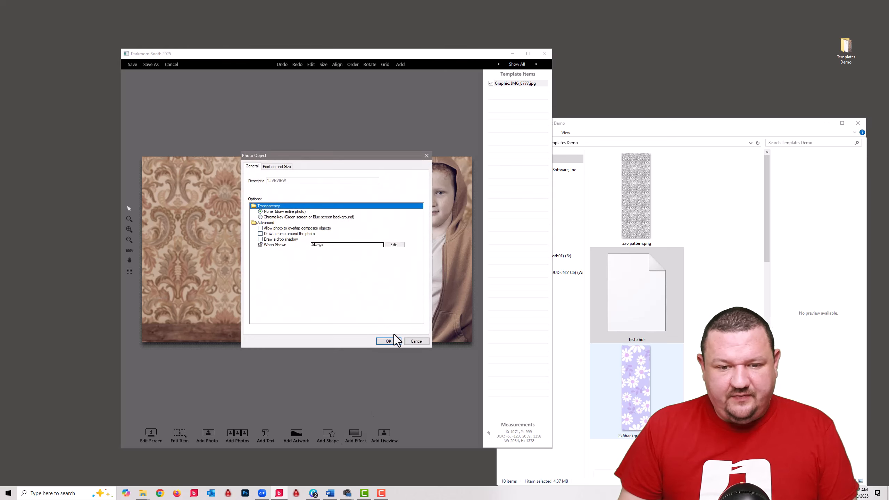
click(388, 340)
scroll(241, 201, down, 1)
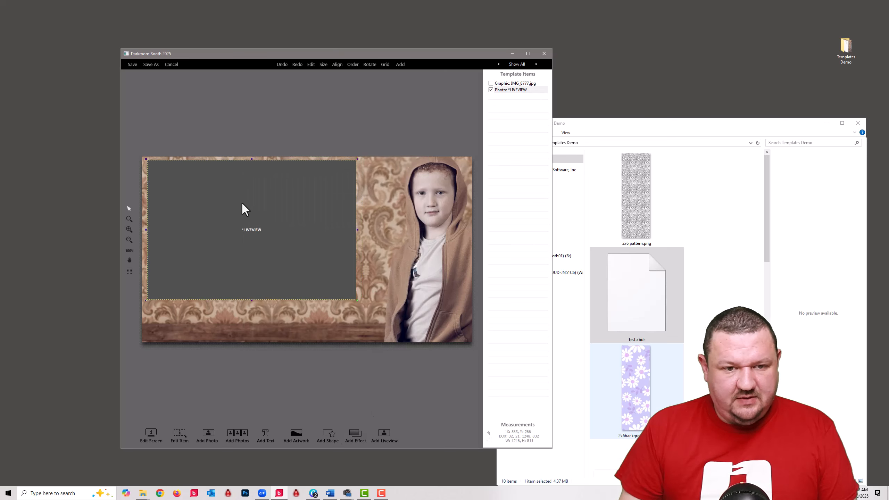
drag(244, 216, 279, 214)
scroll(252, 211, down, 2)
scroll(253, 213, down, 1)
scroll(267, 210, down, 1)
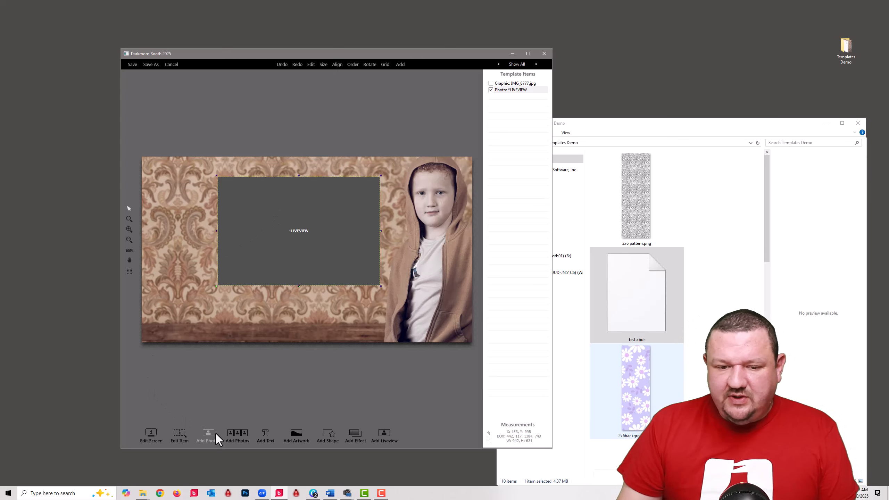
Add a photo composite of one row and four columns with a 4 x 5 Proof aspect ratio
click(236, 435)
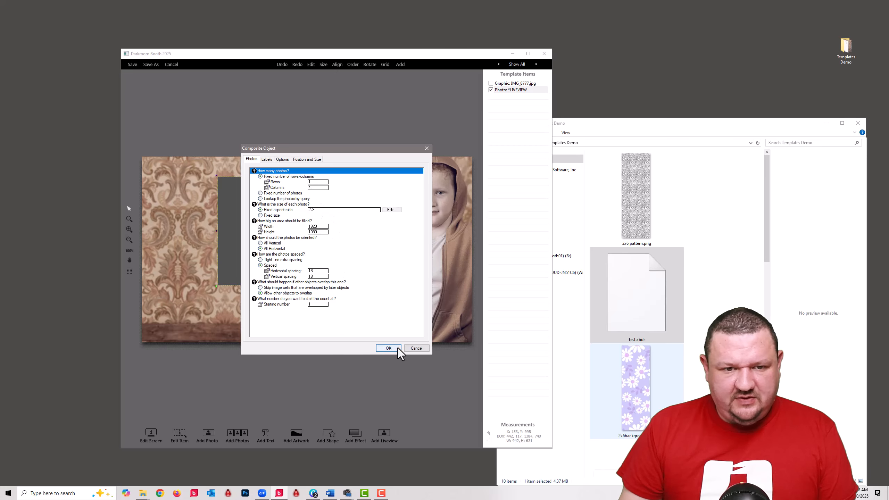
click(391, 209)
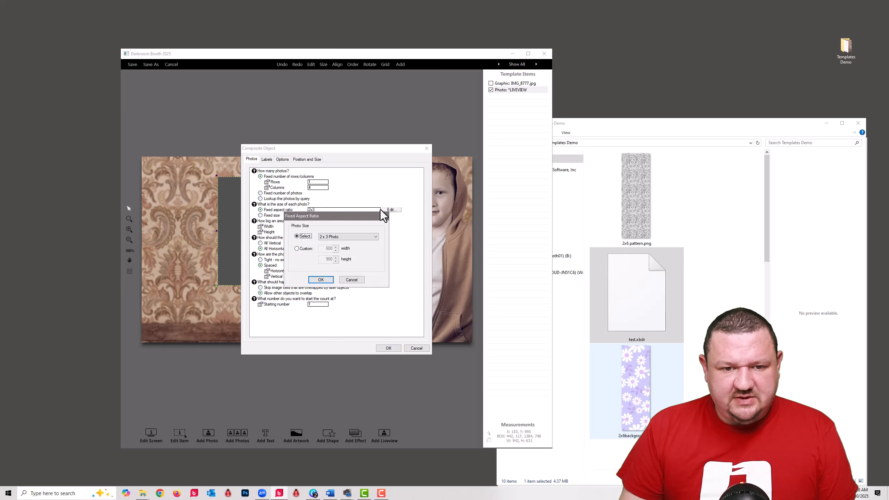
click(340, 237)
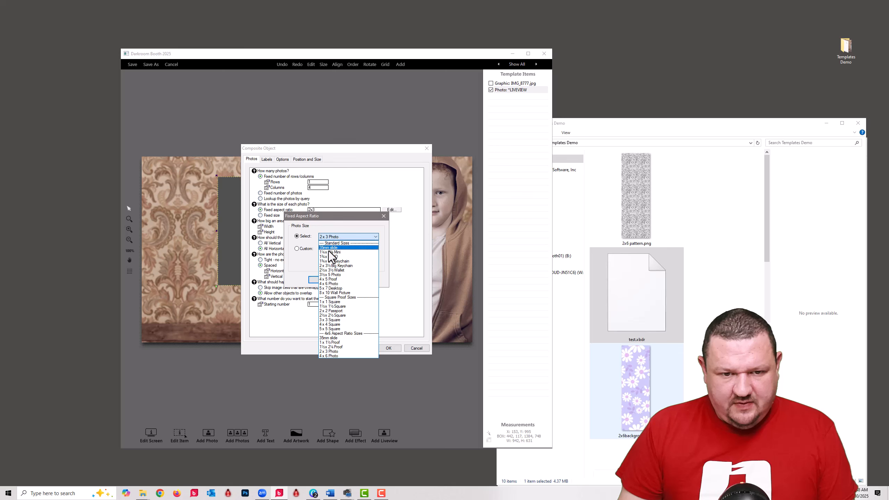
click(328, 279)
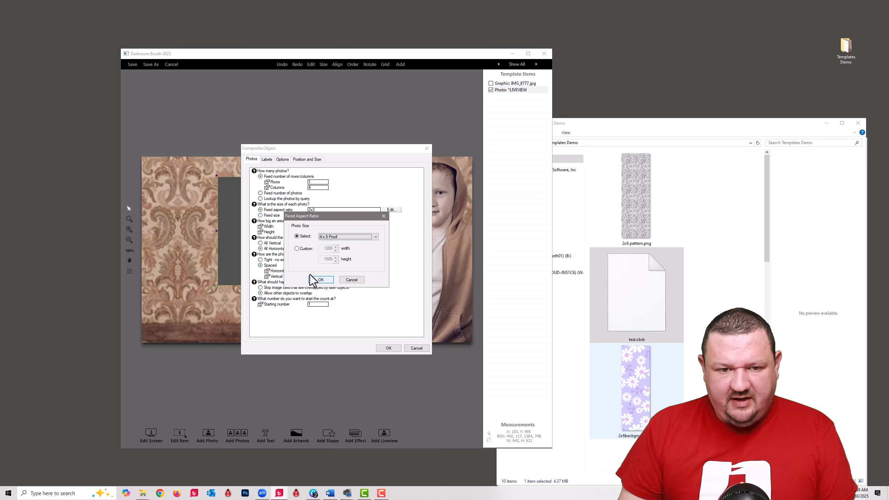
click(321, 279)
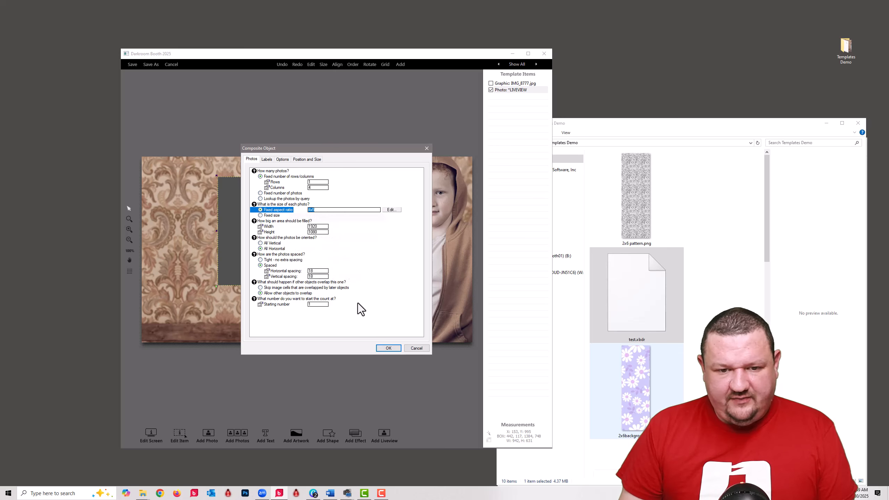
click(389, 347)
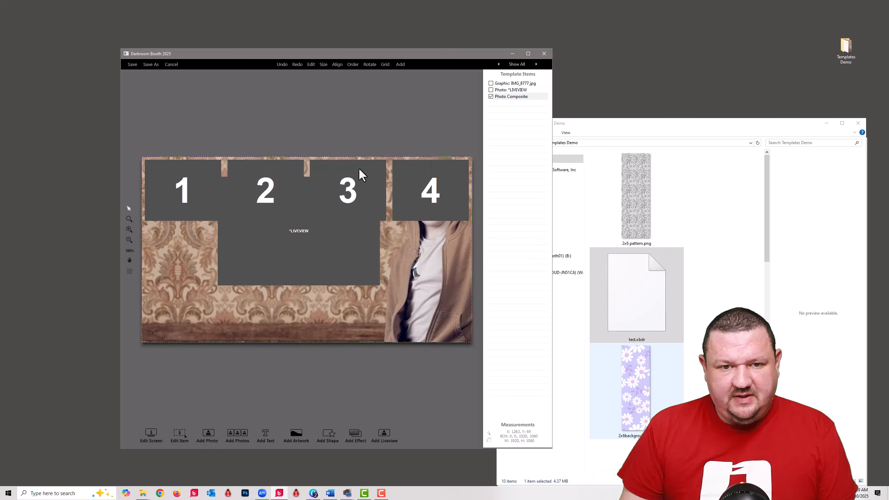
Change the photo composite's layout to four rows and one column
double_click(358, 166)
click(313, 182)
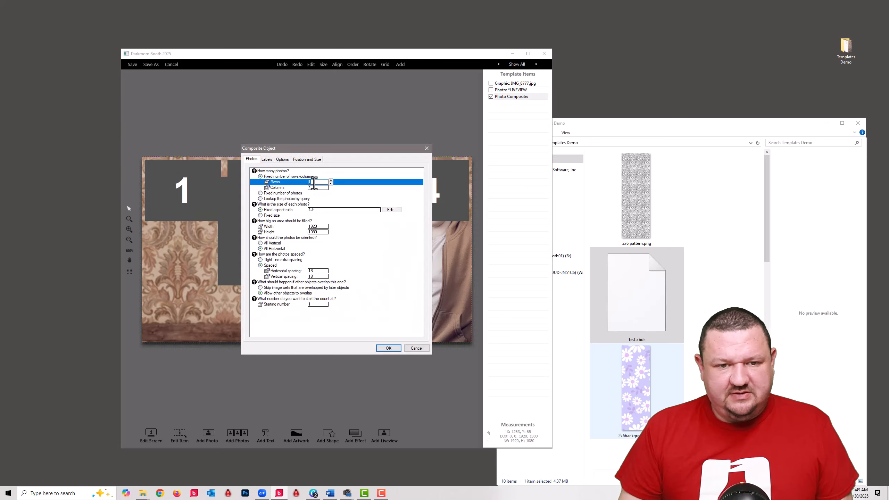
click(312, 188)
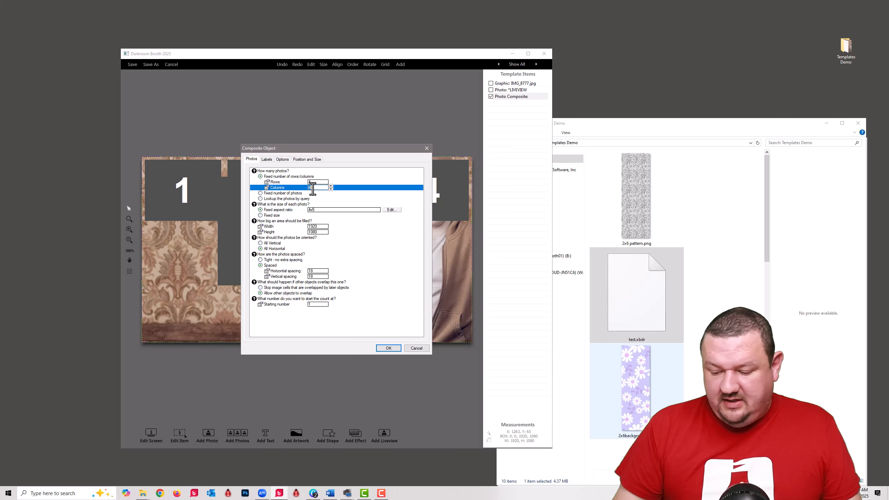
click(386, 351)
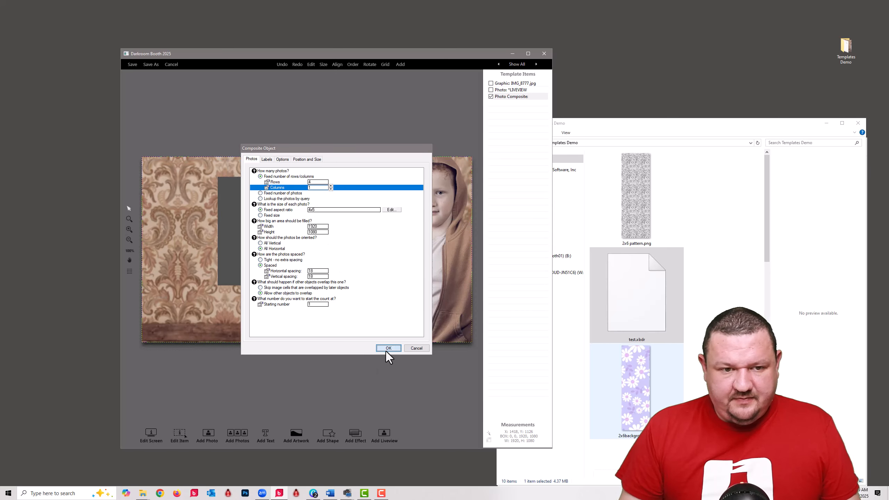
Narrow the photo composite to about 362 x 976 pixels and place it along the template's left edge
drag(206, 223, 182, 222)
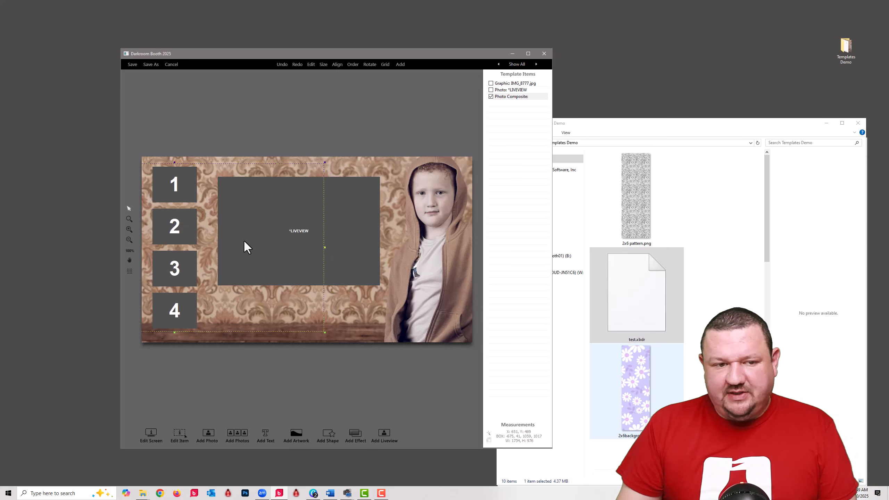
drag(172, 234, 270, 238)
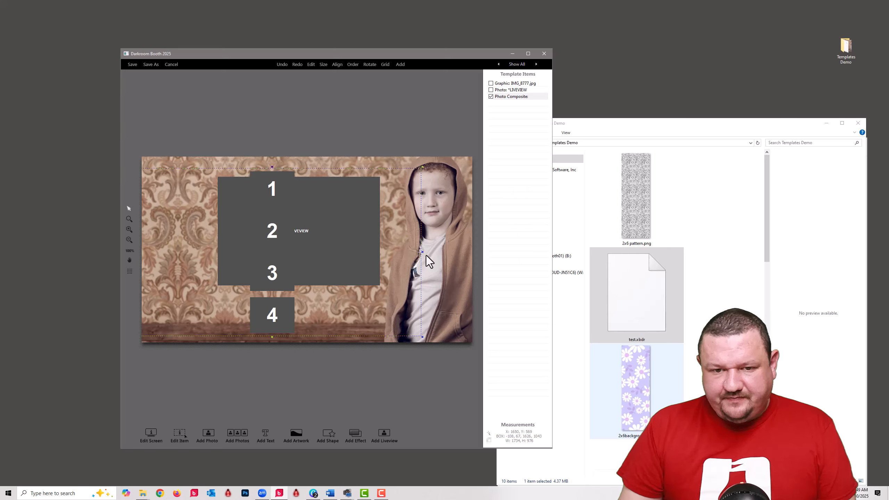
drag(422, 252, 205, 245)
drag(149, 239, 168, 242)
drag(225, 247, 182, 230)
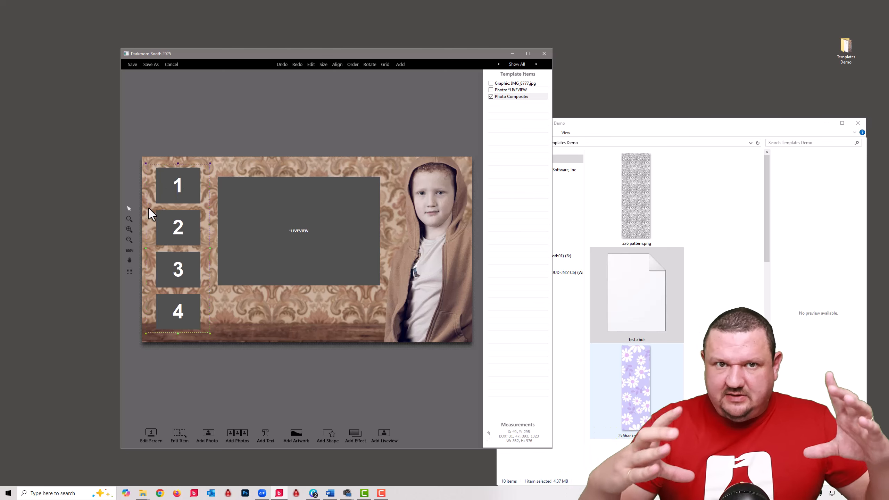
Narrow the liveview to about 805 pixels wide and position it between the numbered photos and the boy
click(298, 203)
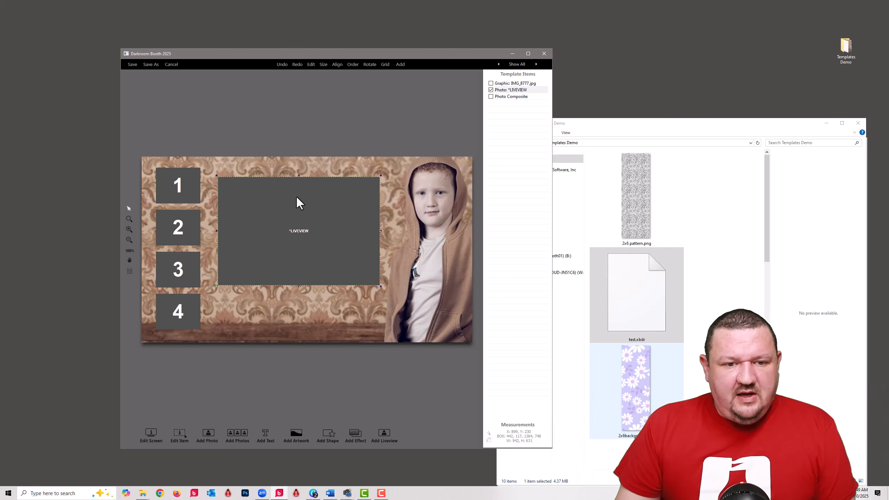
drag(217, 231, 238, 231)
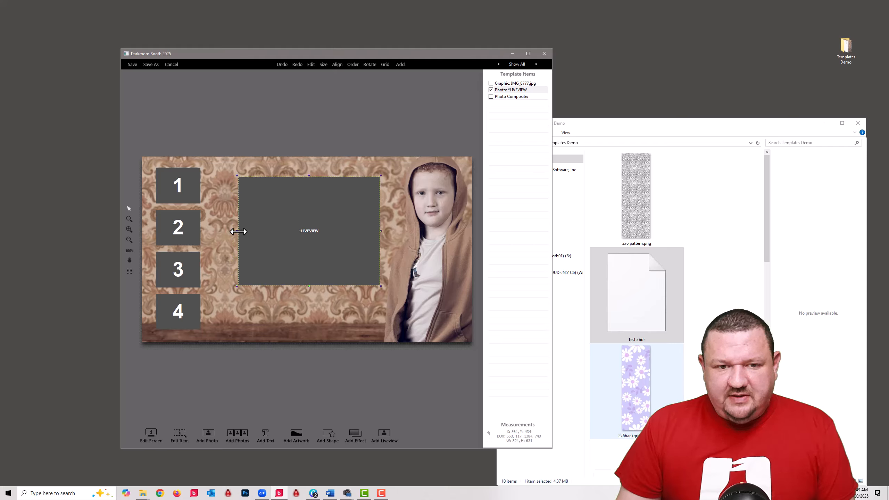
drag(311, 228, 305, 225)
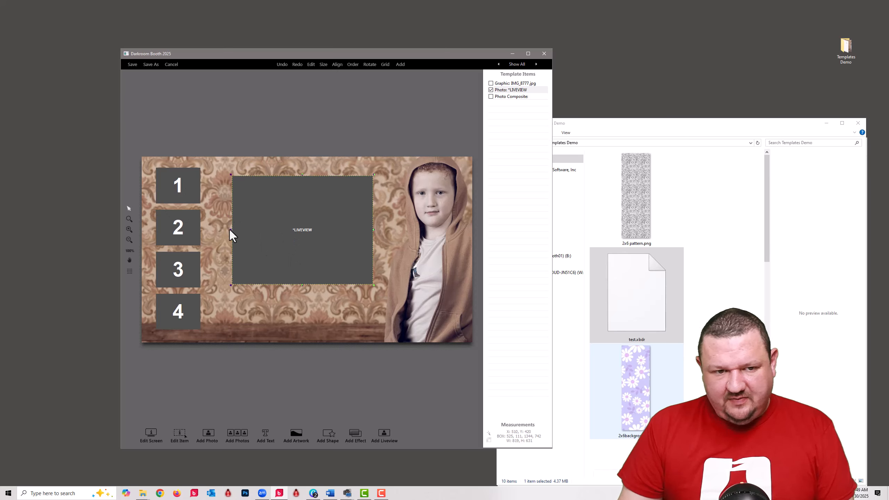
mouse_move(229, 230)
mouse_down()
mouse_move(284, 231)
mouse_move(145, 229)
mouse_move(234, 228)
mouse_up()
Set the liveview's aspect ratio to 10:8 and nudge it down slightly
double_click(293, 225)
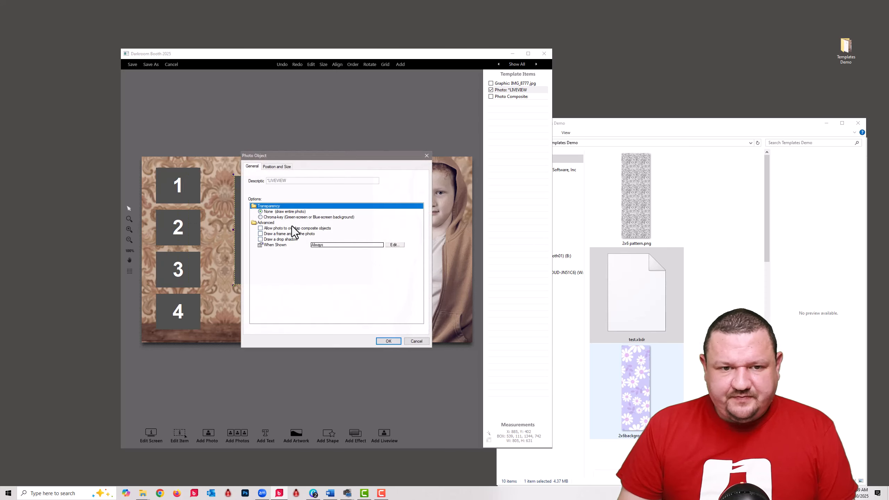
click(275, 167)
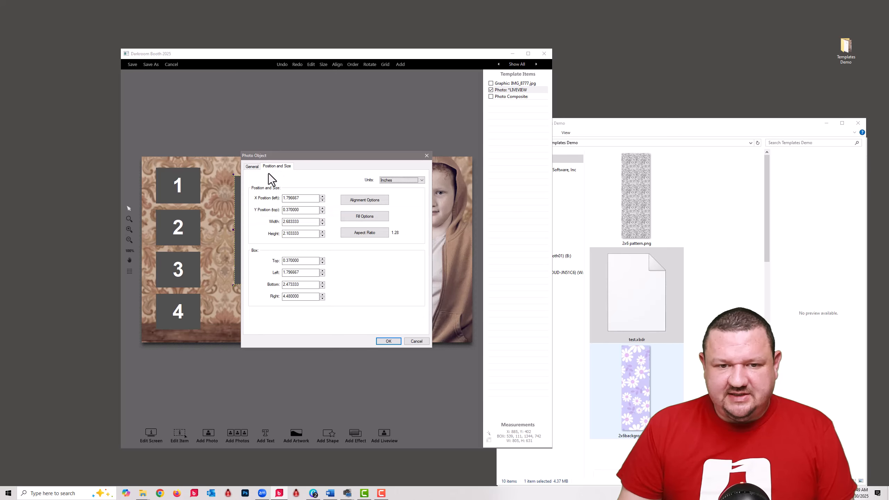
click(381, 232)
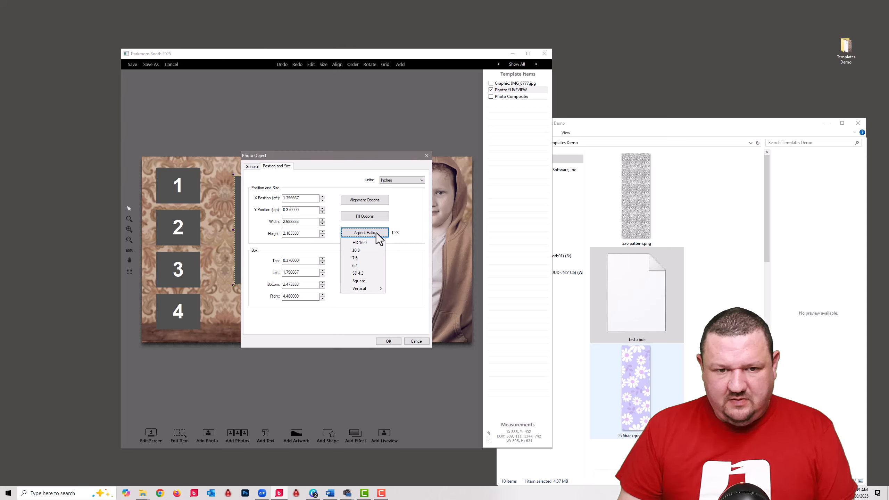
click(360, 249)
click(388, 340)
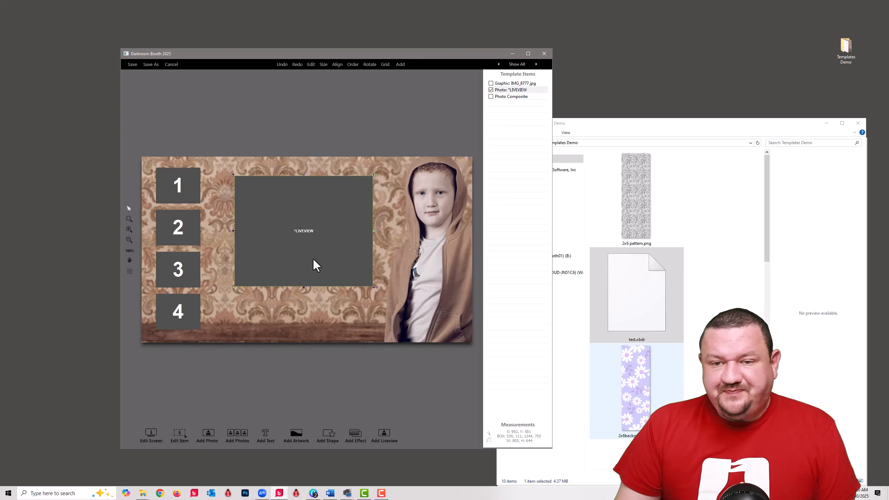
key(Down)
key(Down)
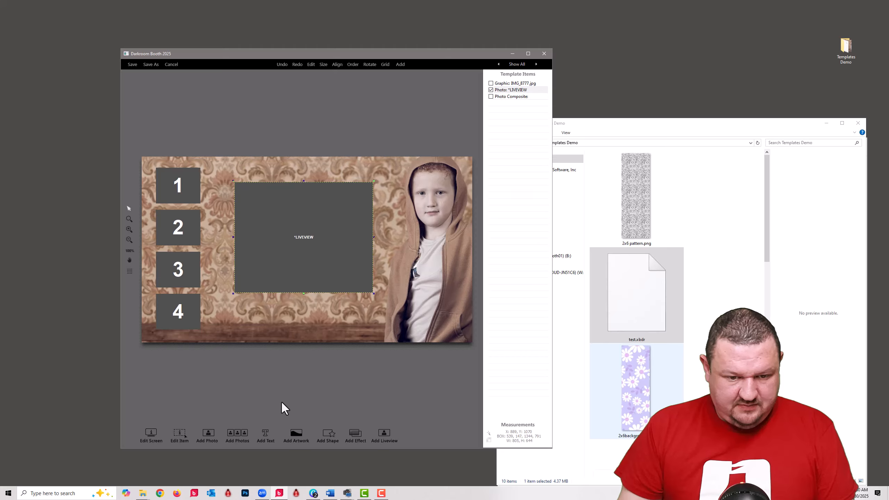
Create a text object with the %Countdown% special text and make its text color white
click(265, 432)
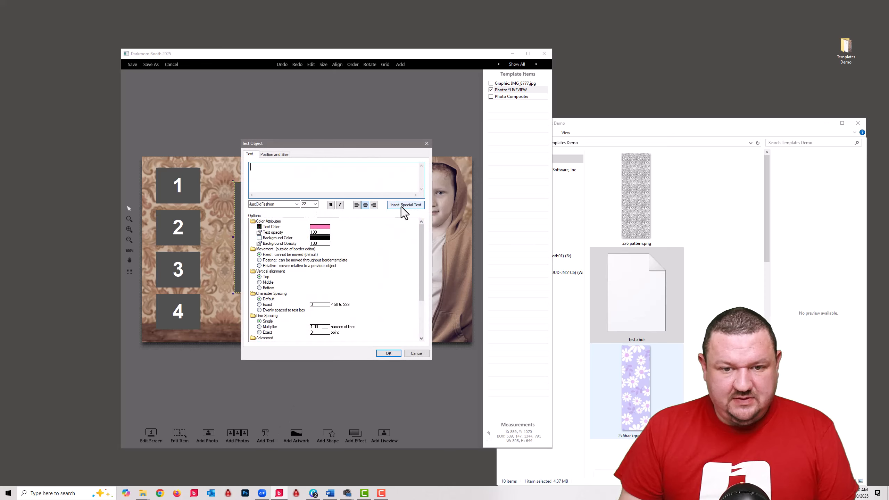
click(402, 205)
click(409, 222)
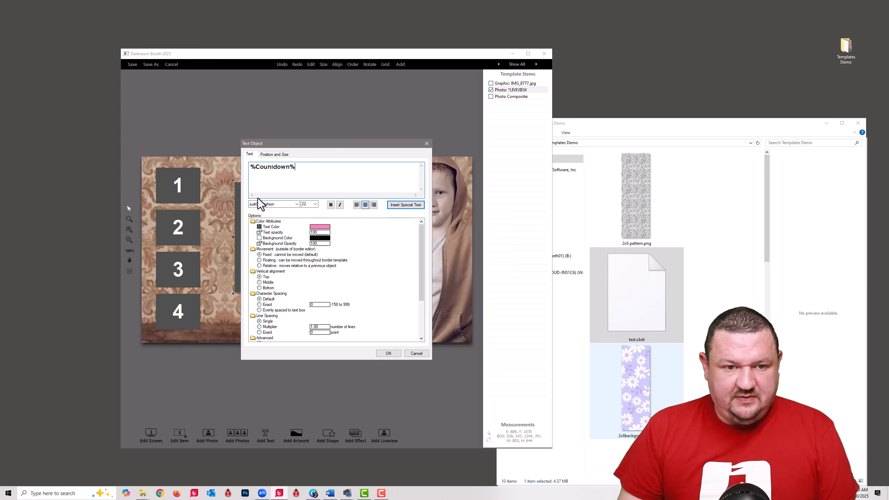
click(318, 227)
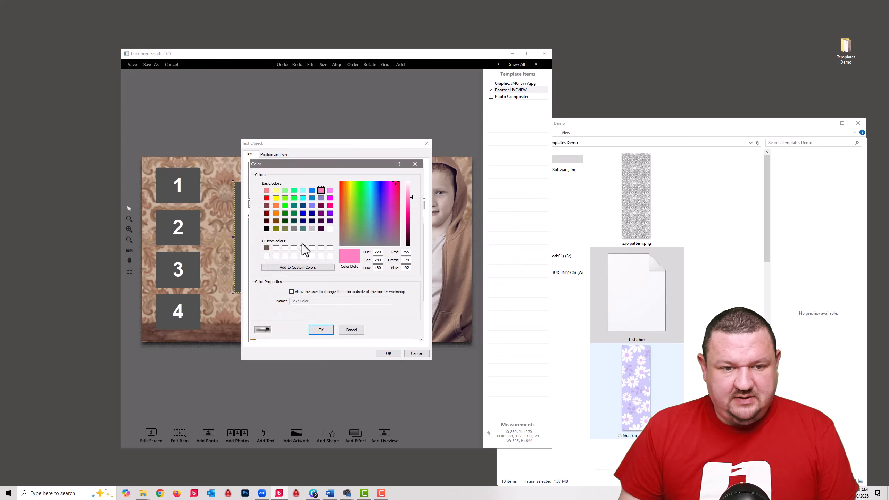
click(276, 248)
click(320, 330)
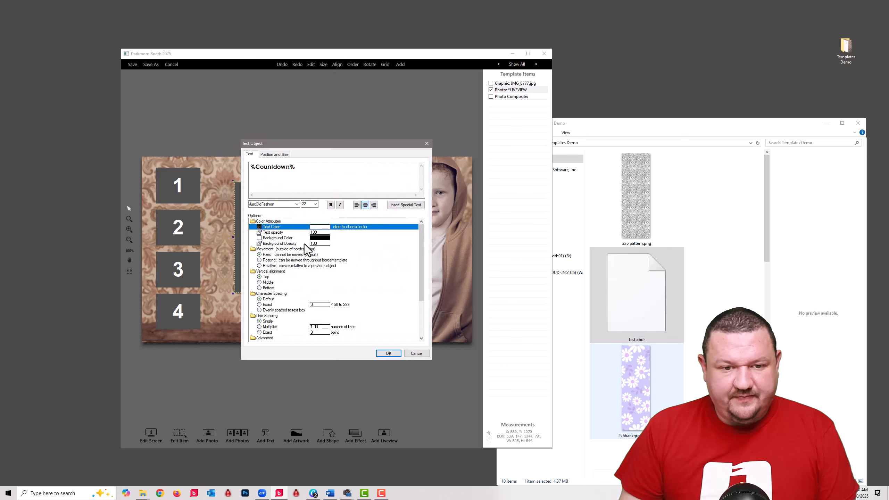
Set the countdown text's opacity to 50 and font size to 100, and add it to the template
click(322, 232)
text(50)
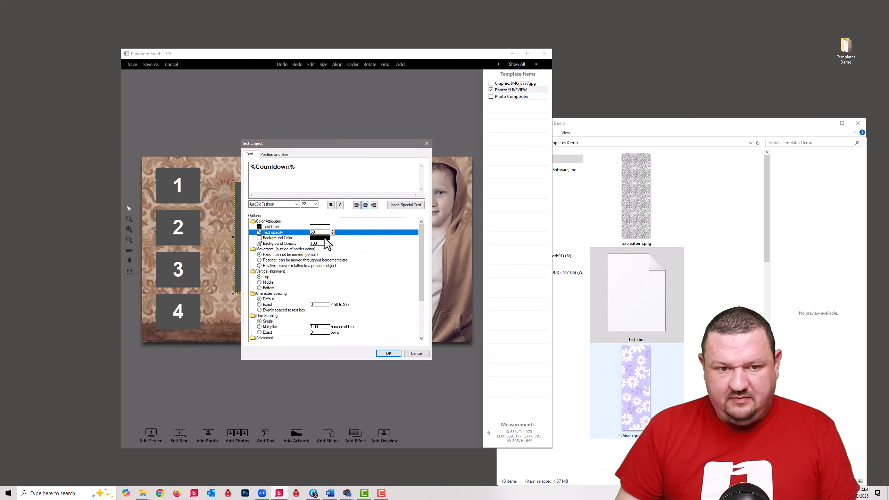
double_click(309, 205)
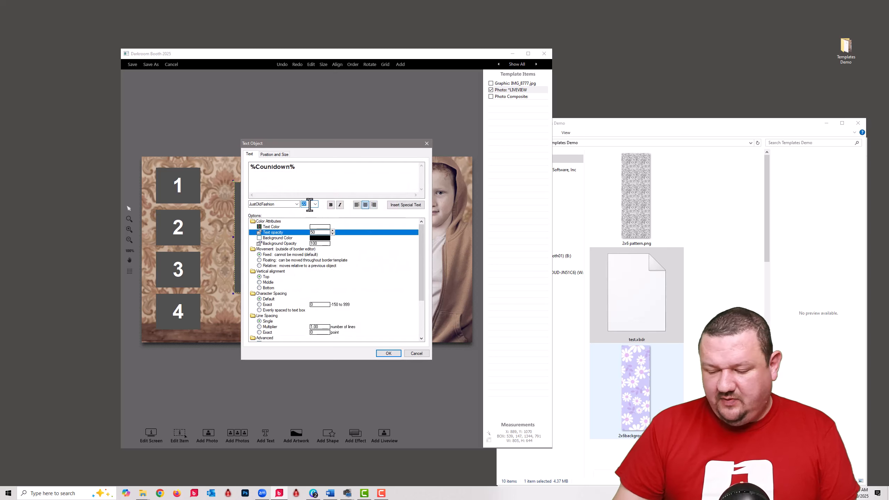
text(100)
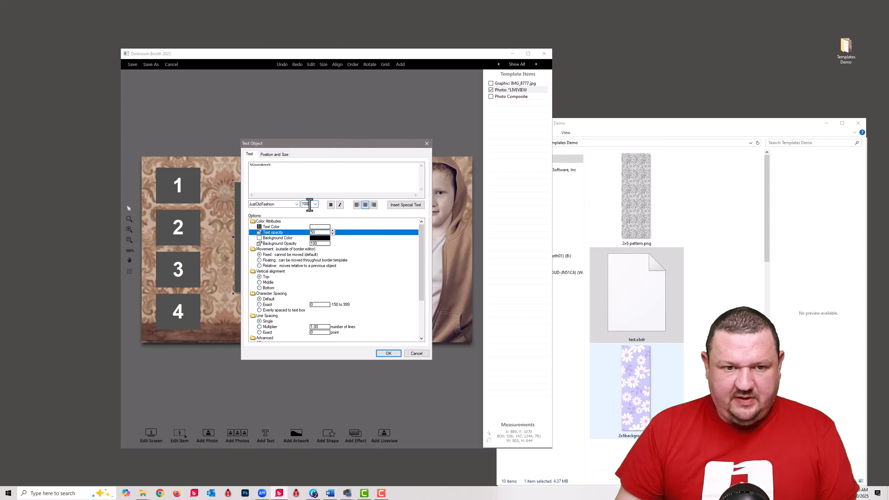
click(389, 352)
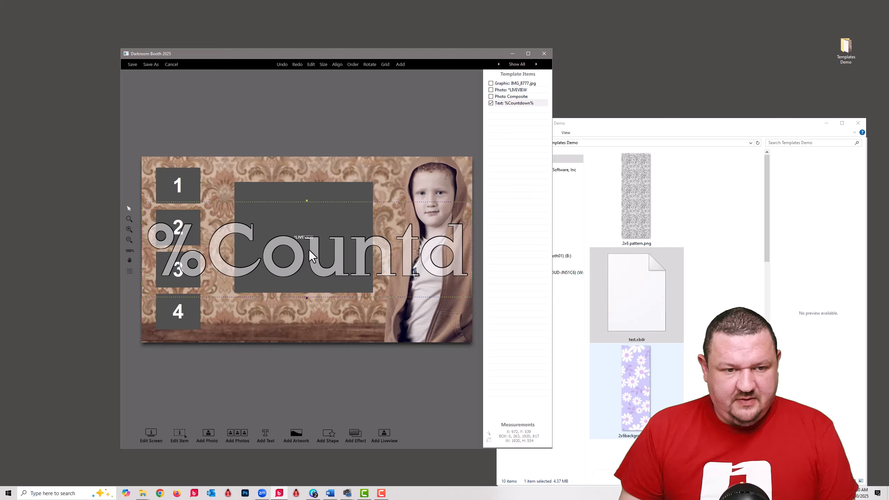
Shrink the countdown text box to about 586 x 428 pixels and center it over the liveview
drag(164, 250, 335, 250)
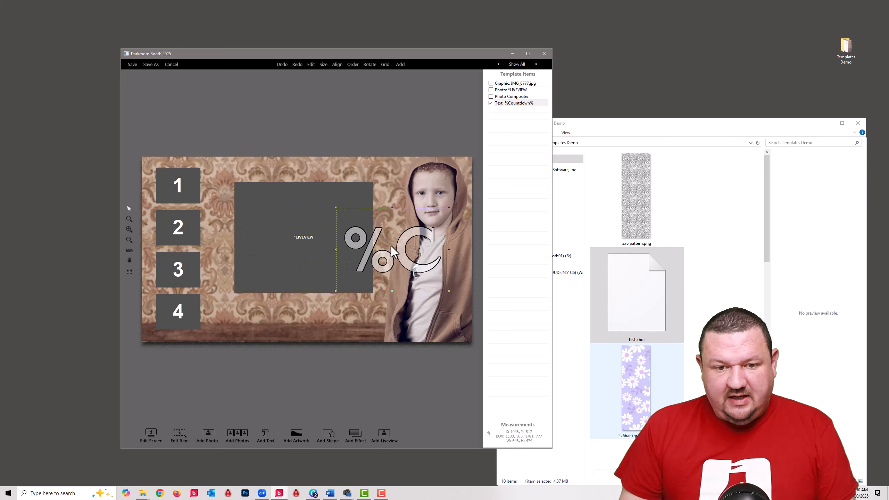
drag(399, 241, 324, 228)
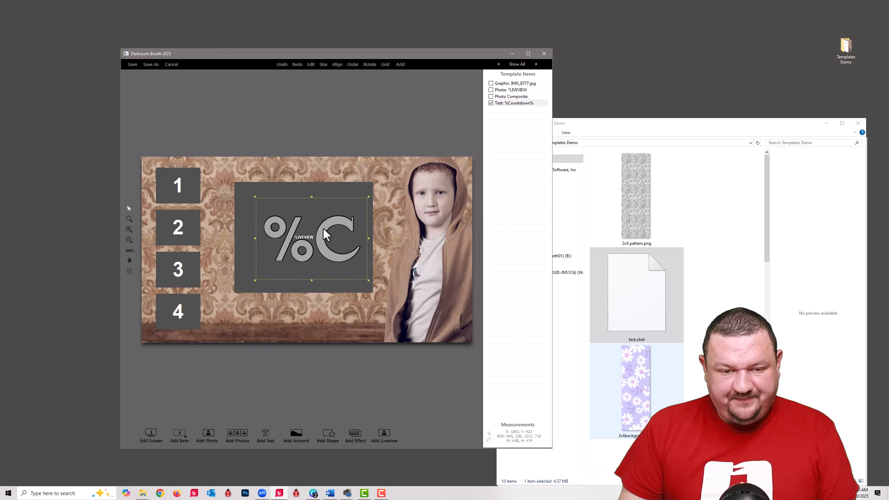
scroll(324, 228, down, 2)
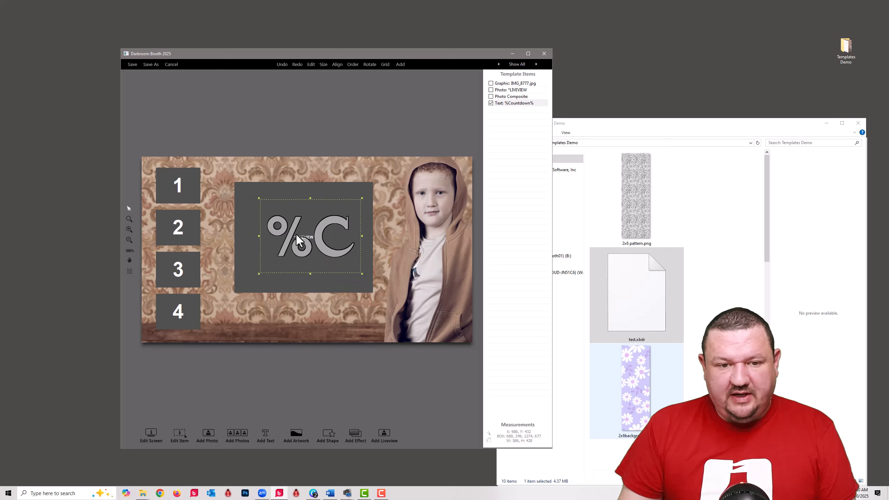
drag(321, 238, 316, 237)
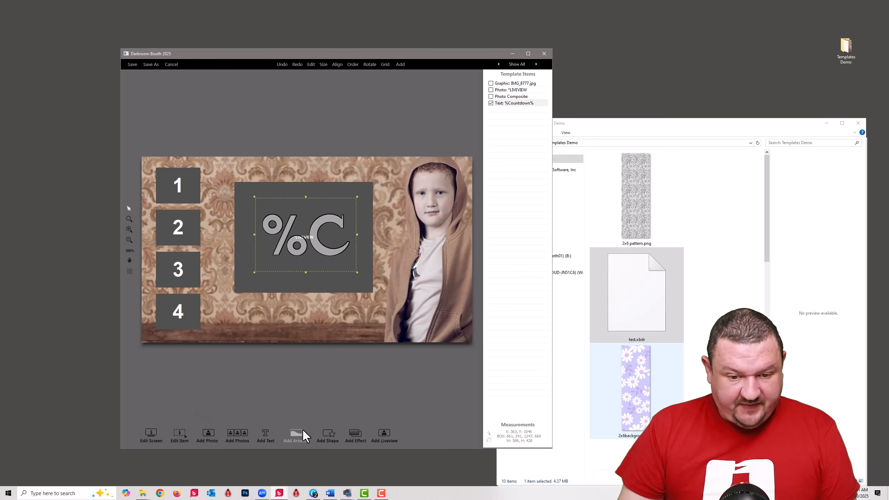
Create a rounded-corner rectangle shape with the Retro booth command, starting the photo session after the command is applied
click(323, 432)
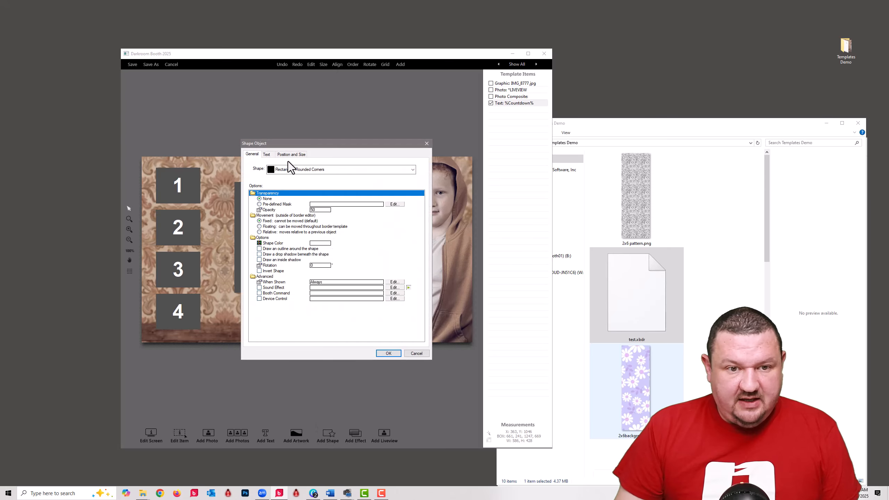
click(285, 292)
click(315, 227)
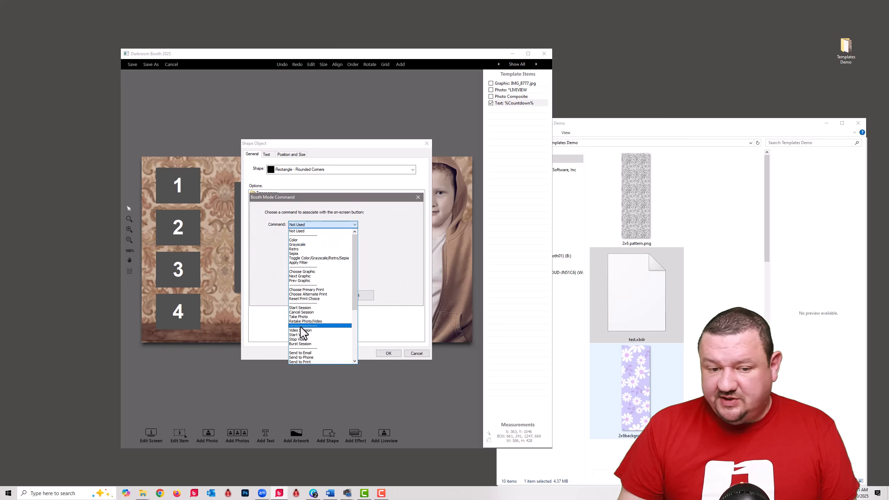
click(293, 240)
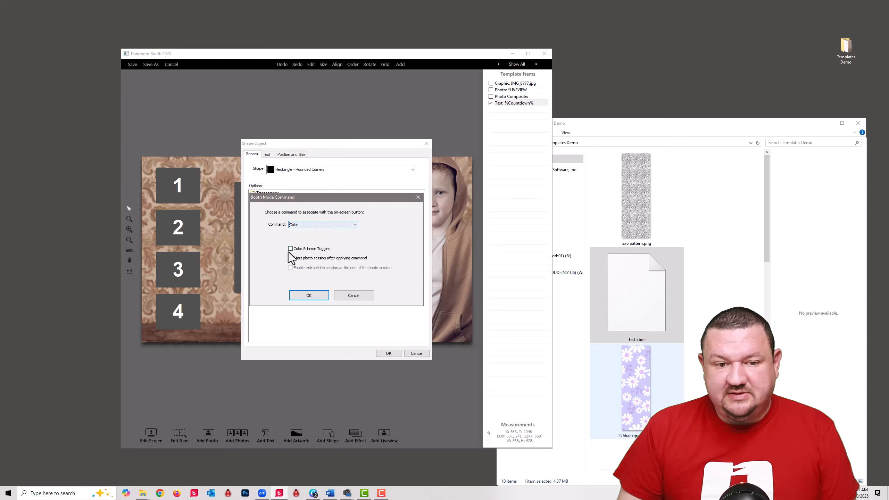
click(299, 225)
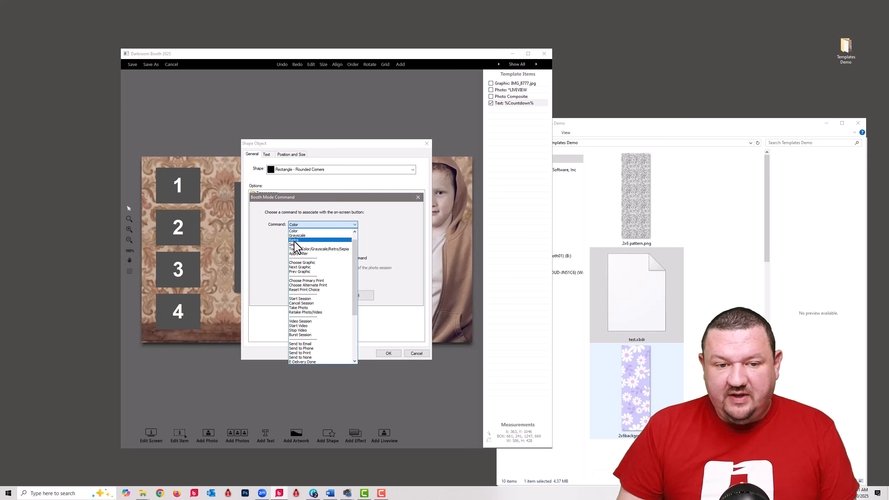
click(294, 240)
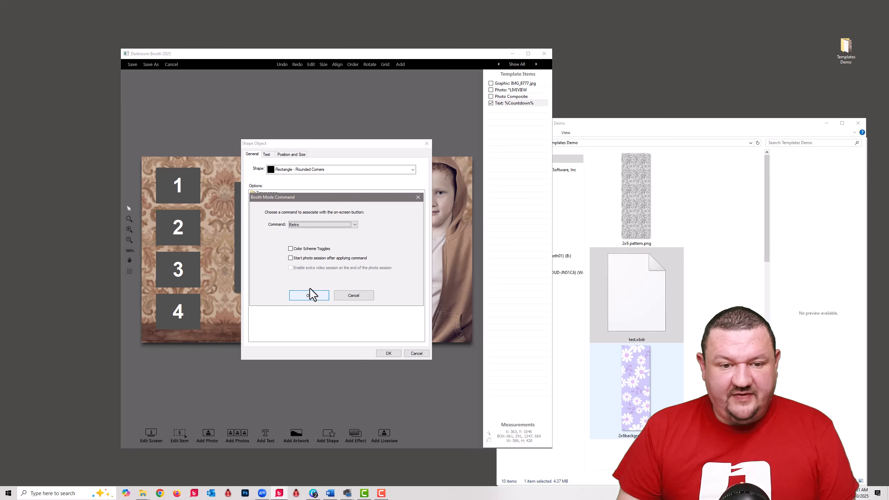
click(290, 258)
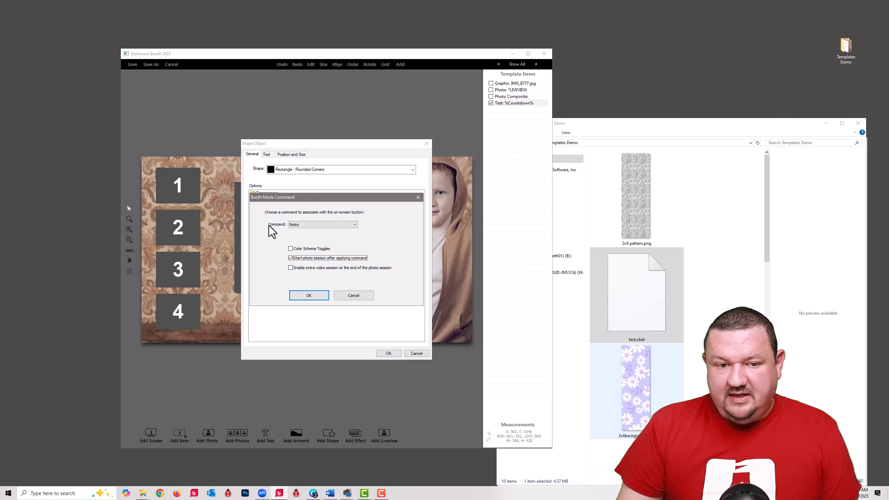
click(304, 296)
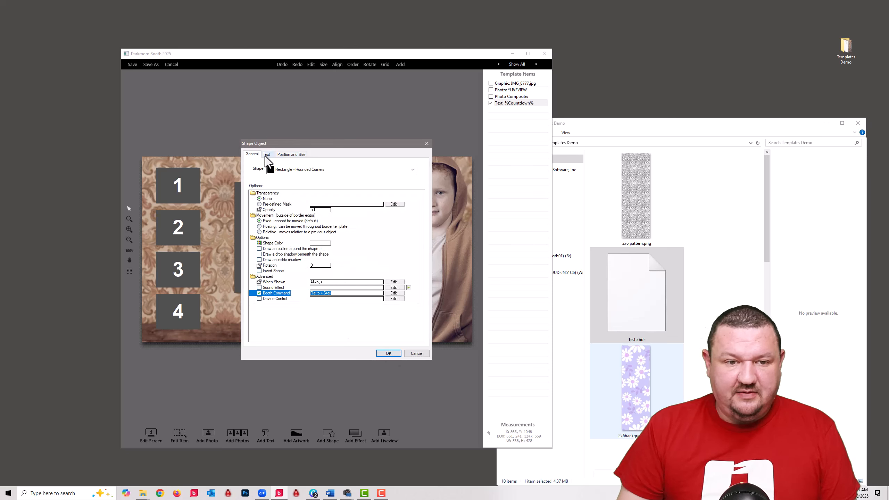
Enter Start as the shape's text and choose Rectangle - Rounded Corners as its shape
text(Start)
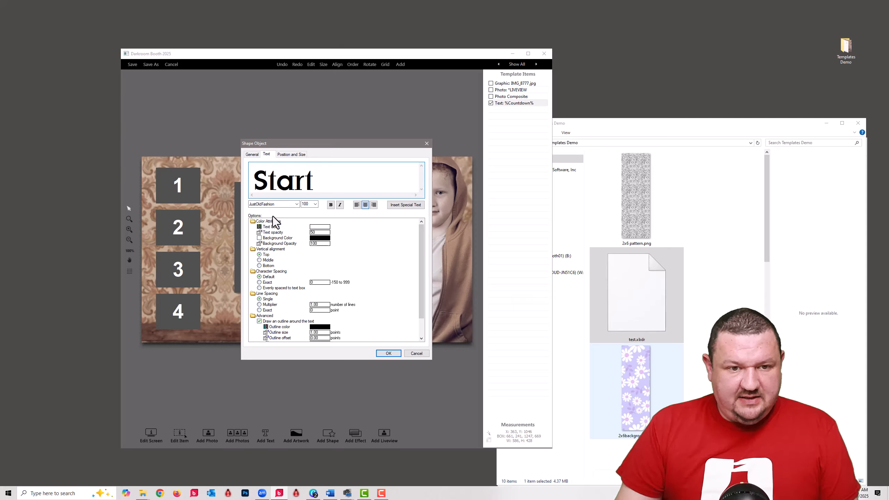
click(252, 154)
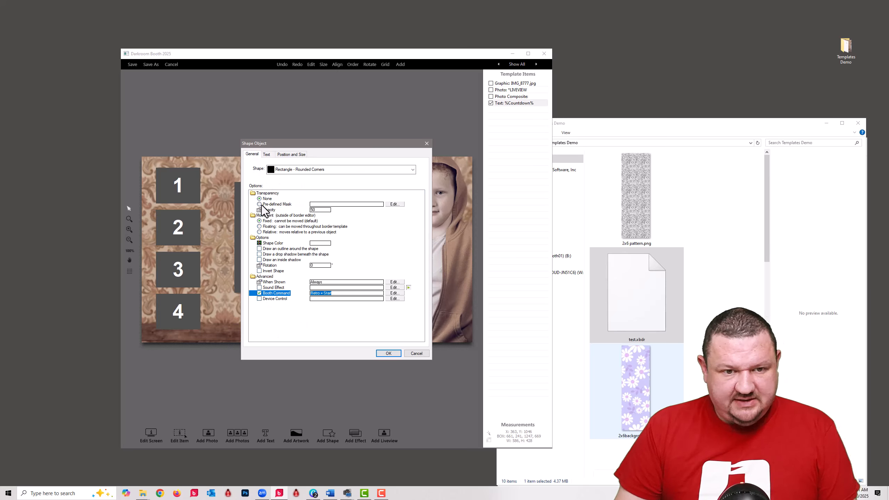
click(306, 169)
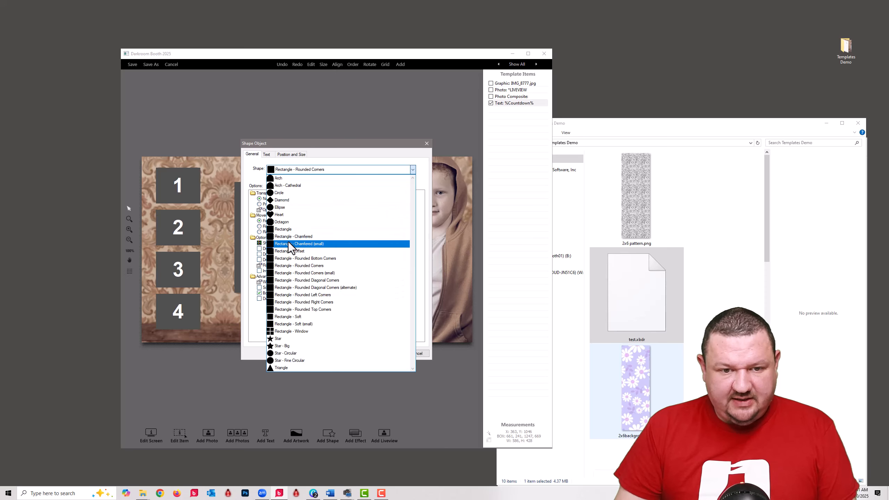
click(289, 266)
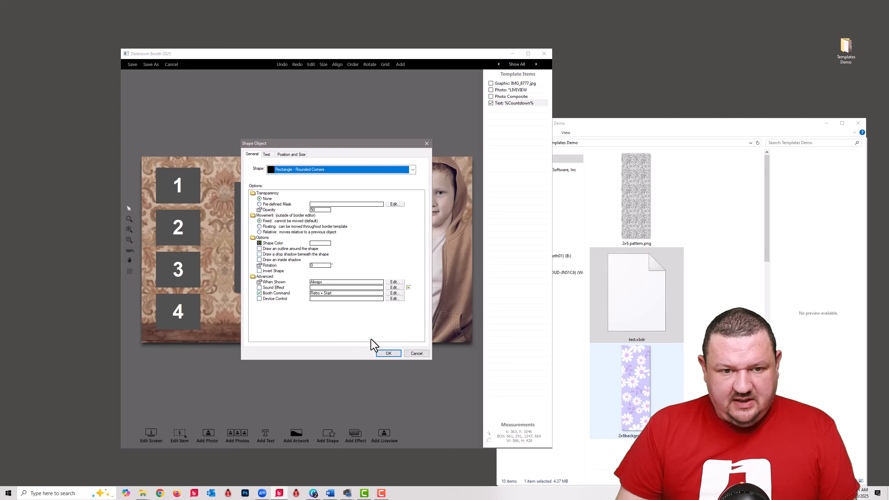
Color the shape with a much lighter tint of the saved custom brown and add it to the template
click(322, 244)
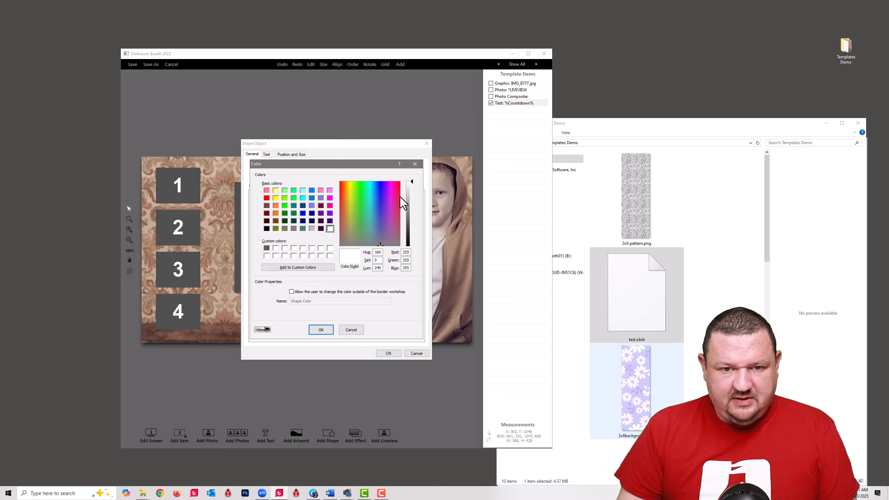
click(267, 247)
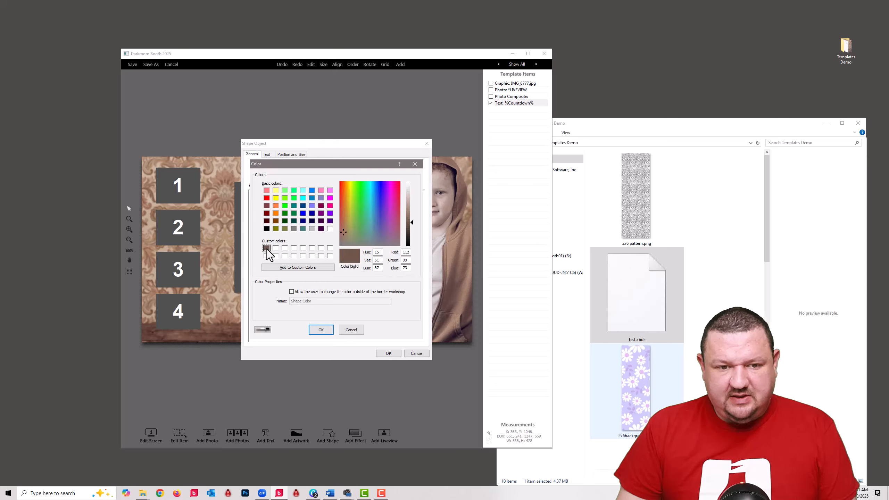
click(408, 195)
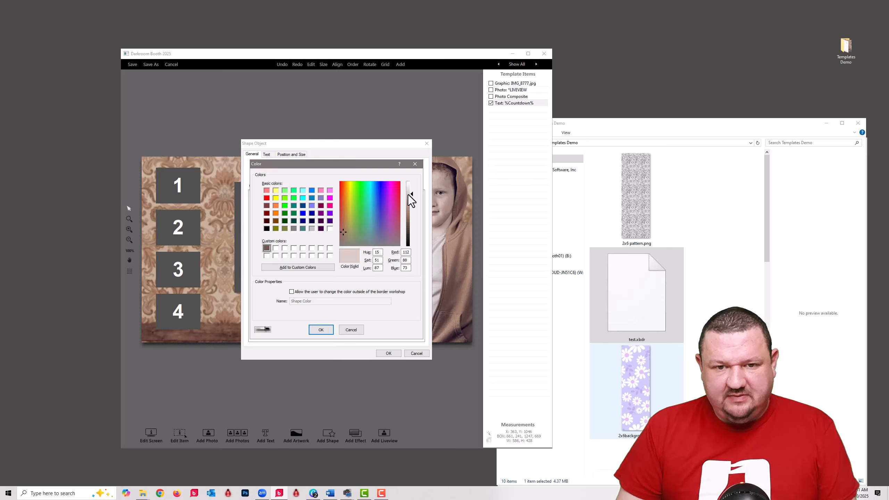
click(324, 329)
click(390, 353)
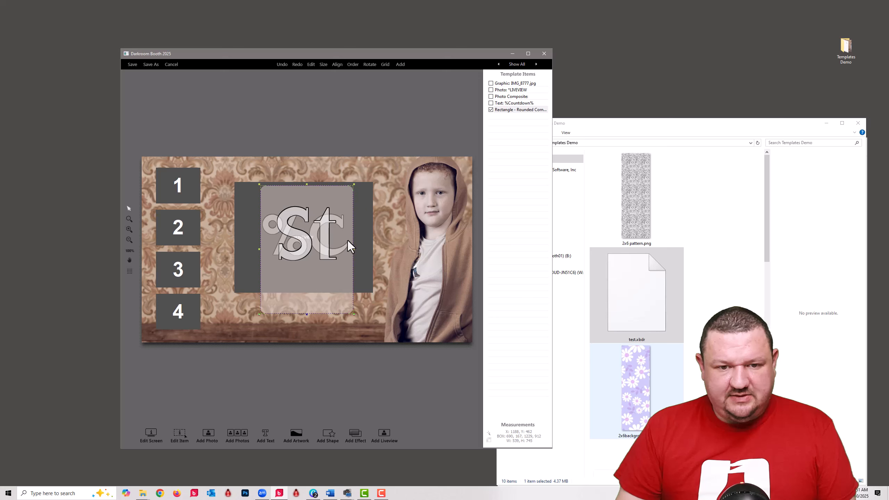
Resize the Start button to about 478 x 178 pixels and place it below the liveview
drag(354, 249, 458, 241)
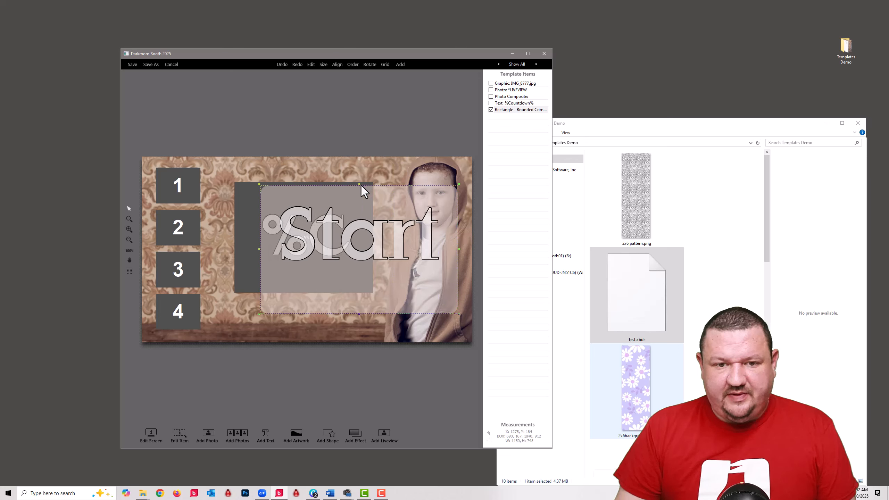
drag(359, 184, 358, 215)
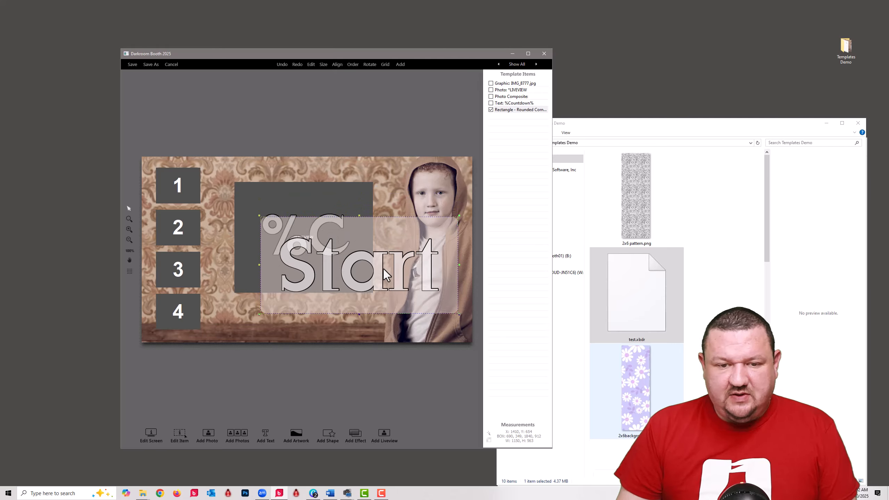
scroll(403, 253, down, 6)
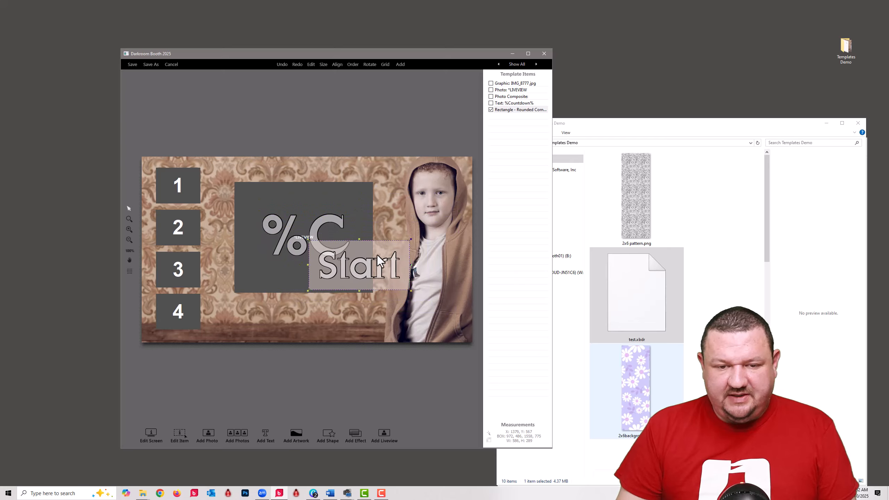
drag(364, 264, 364, 314)
scroll(315, 300, down, 3)
scroll(328, 312, down, 2)
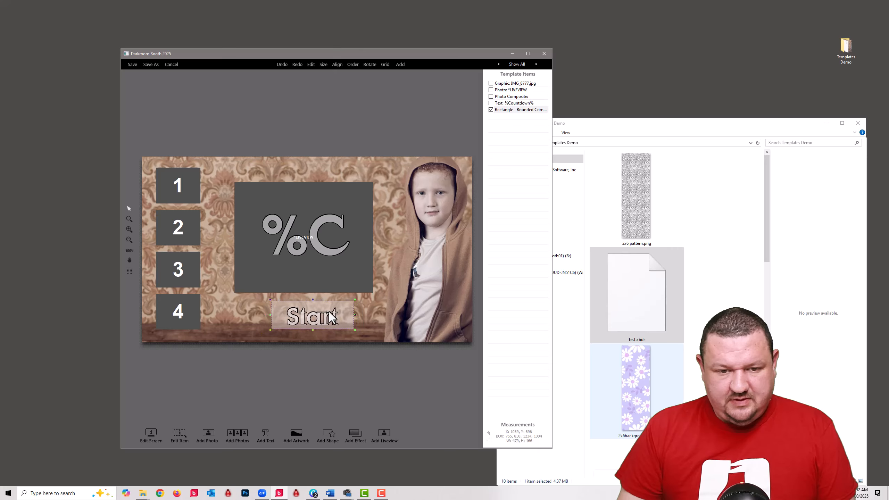
drag(311, 329, 311, 332)
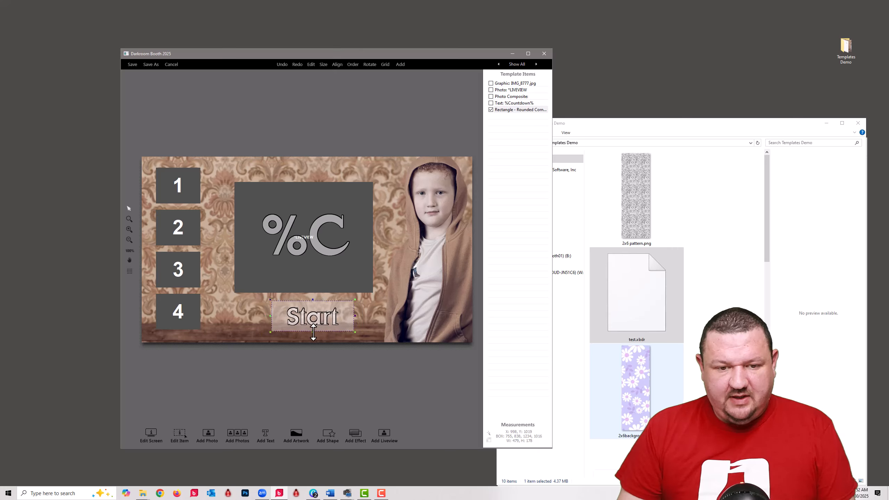
Set the Start button shape's opacity to 100
double_click(313, 323)
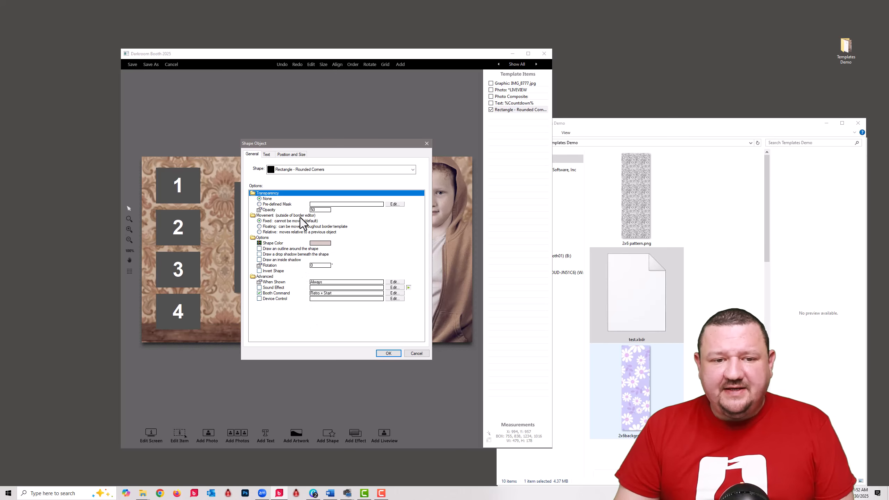
click(318, 210)
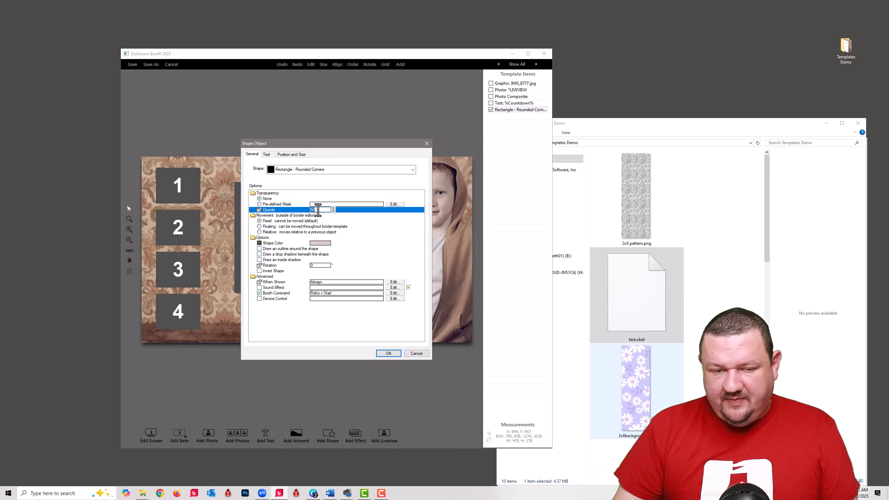
text(100)
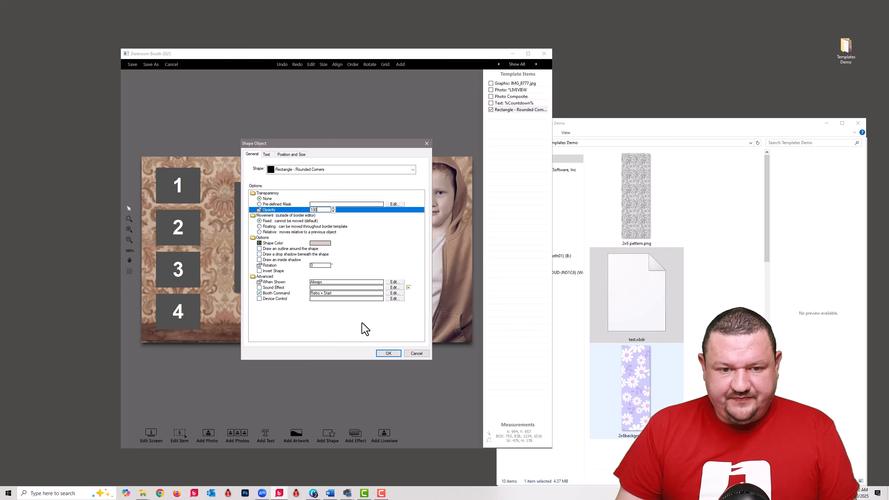
click(388, 351)
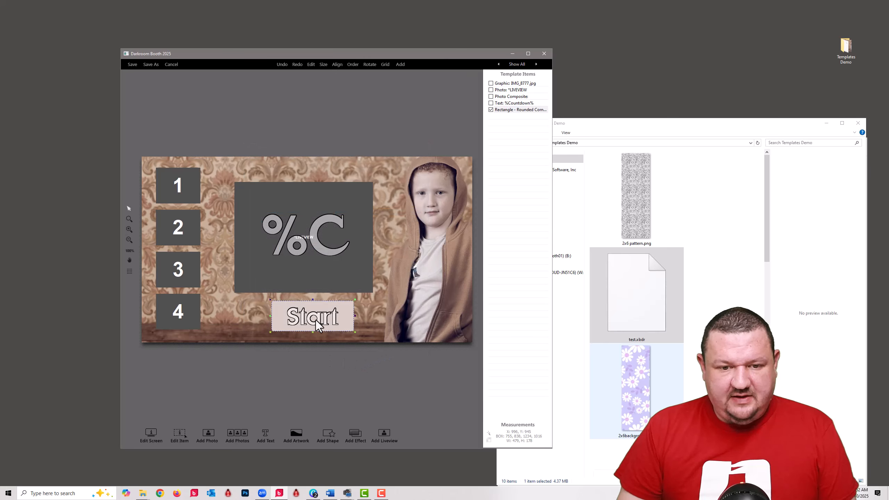
Give the Start button a black outline and a drop shadow
double_click(350, 315)
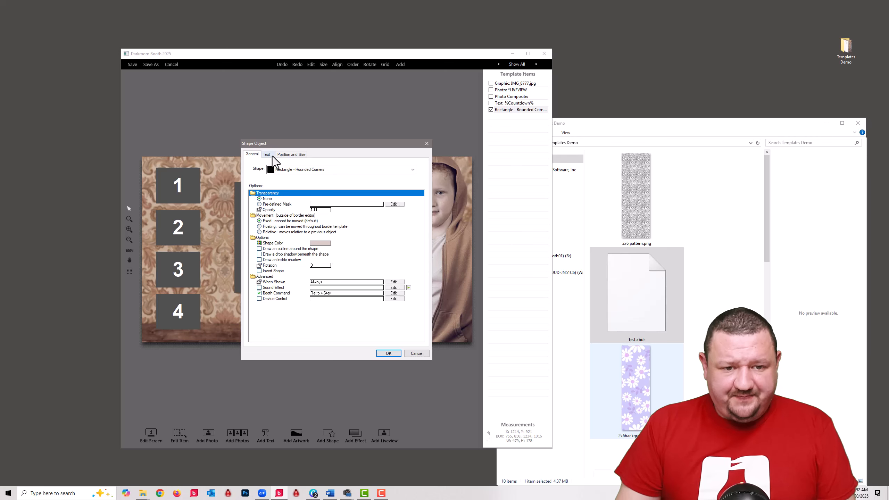
click(260, 248)
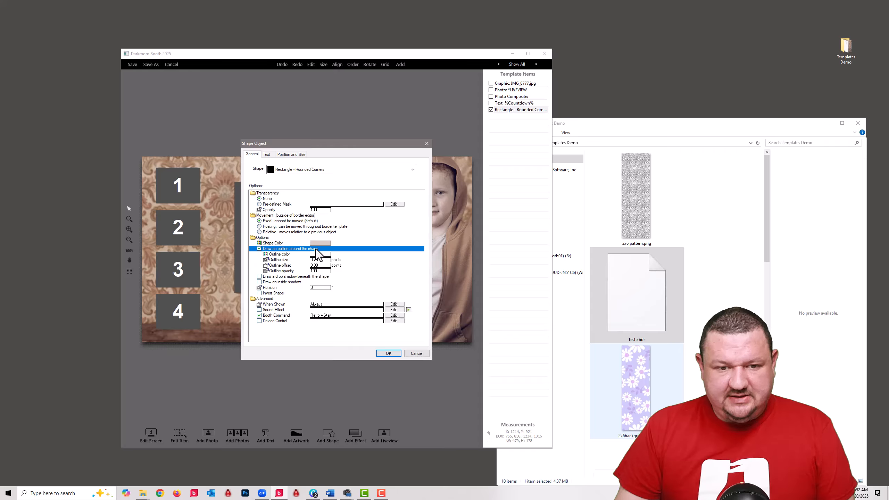
click(313, 255)
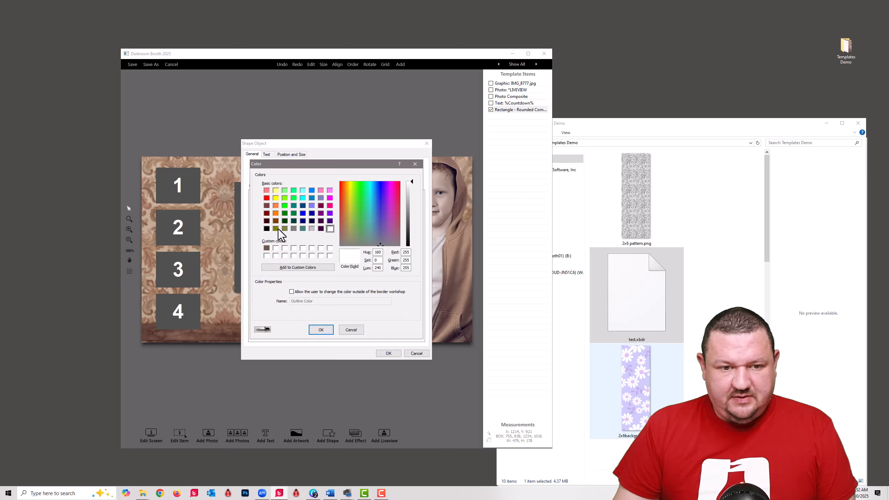
click(266, 229)
click(320, 329)
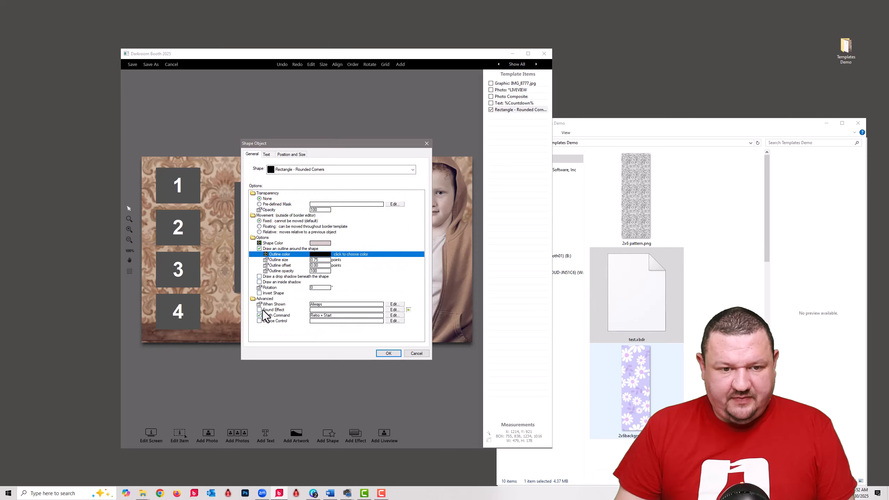
click(259, 277)
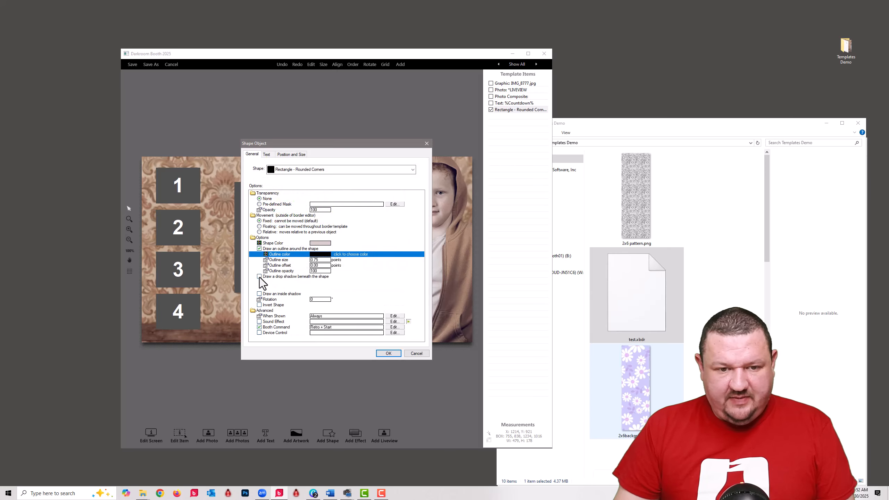
click(380, 353)
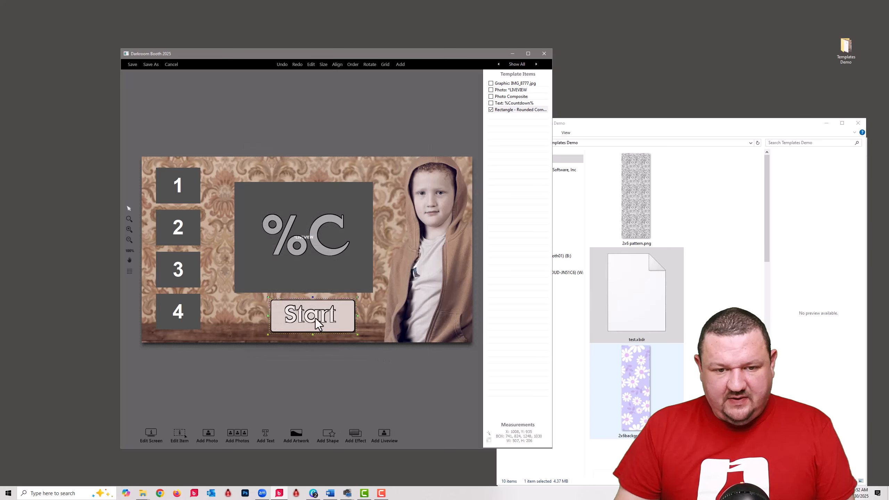
Adjust the Start button's proportions and shrink it to about 404 x 166 pixels beneath the liveview
drag(268, 297, 254, 289)
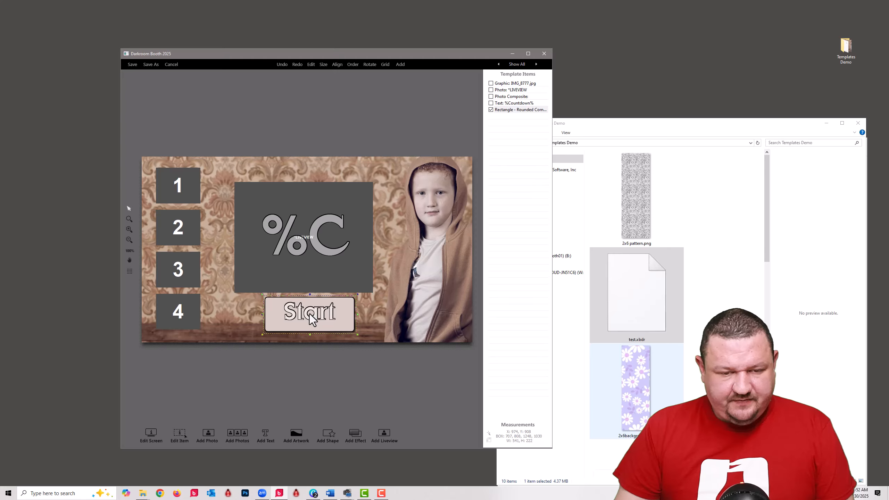
scroll(309, 315, down, 5)
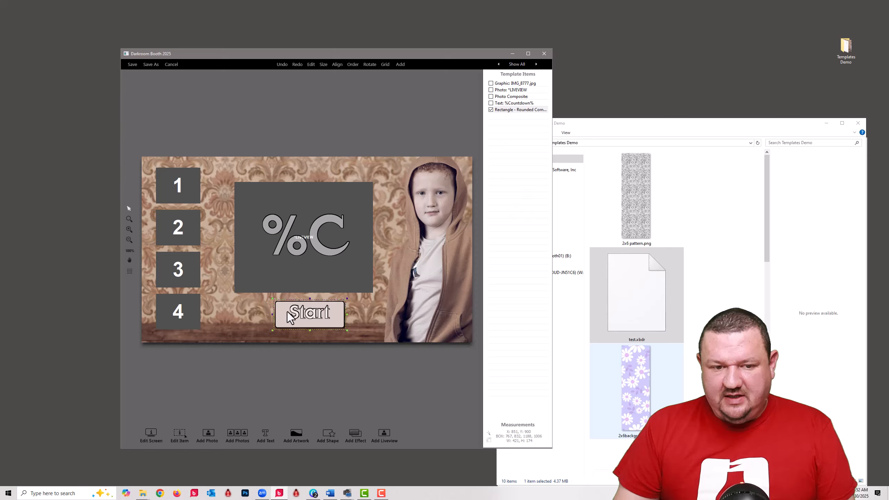
mouse_move(272, 298)
mouse_down()
mouse_move(211, 262)
mouse_move(271, 299)
mouse_move(237, 292)
mouse_move(264, 295)
mouse_up()
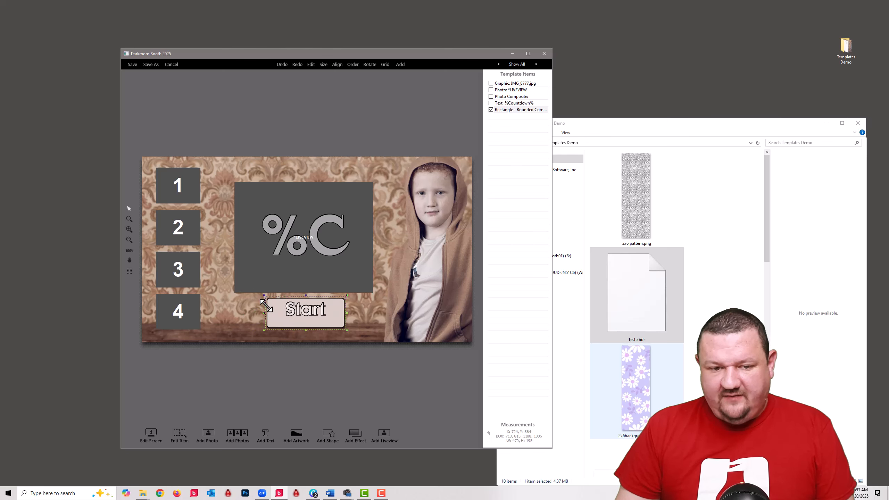
scroll(316, 315, down, 3)
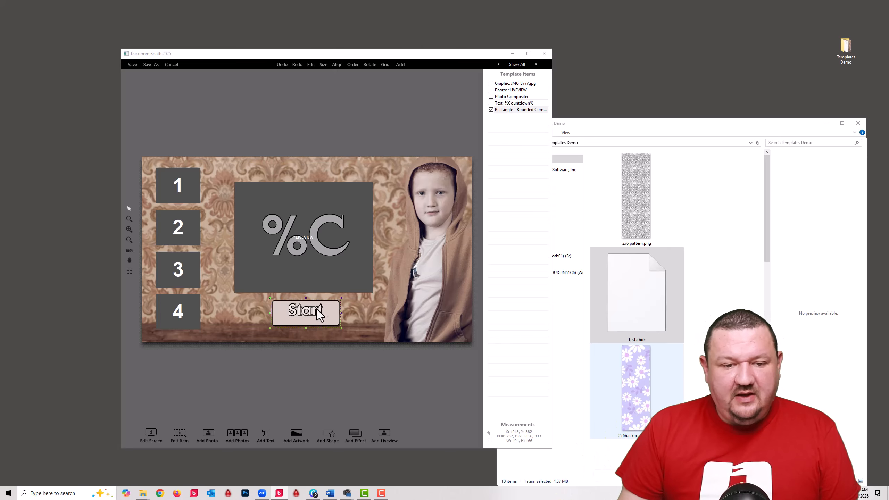
Set the vertical alignment of the Start button's text to Middle
double_click(316, 309)
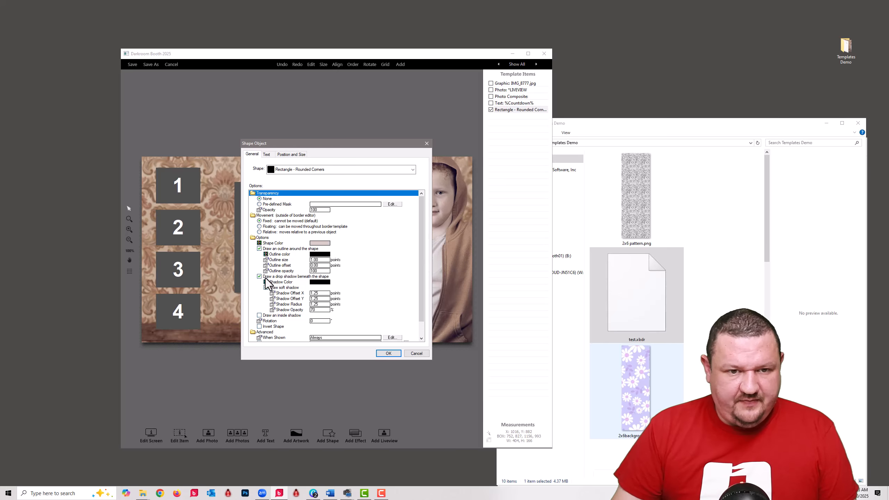
click(269, 154)
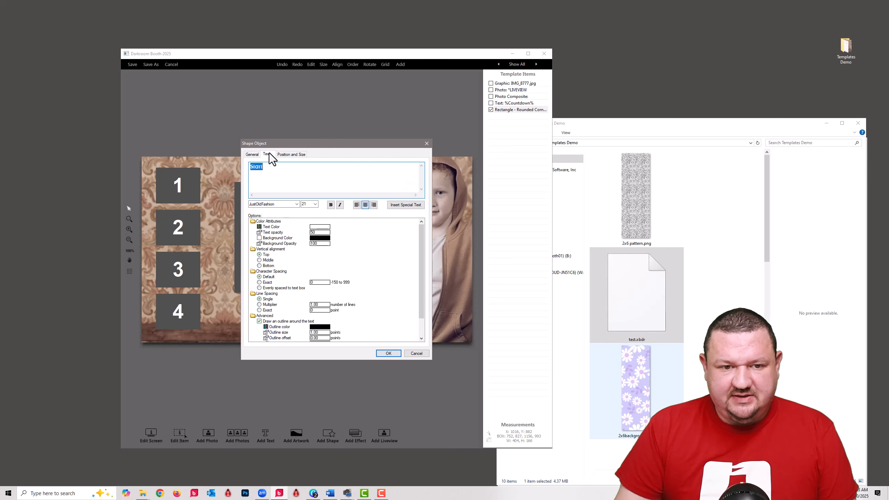
click(260, 260)
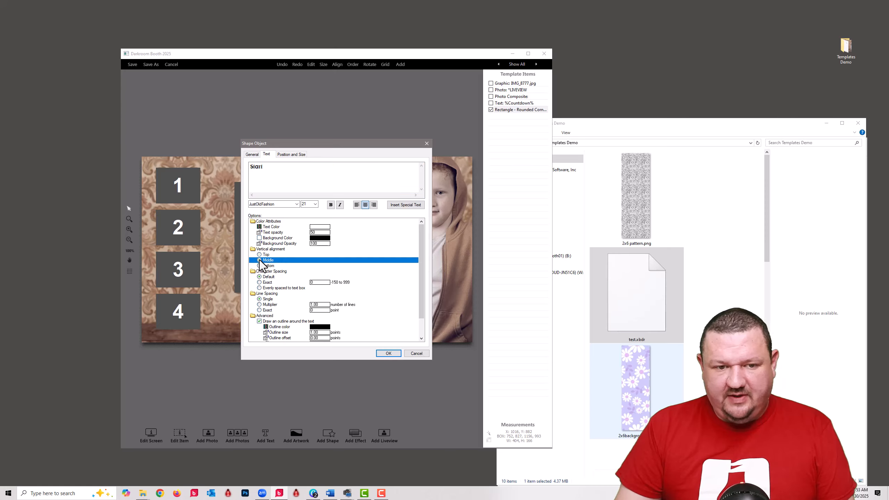
click(385, 353)
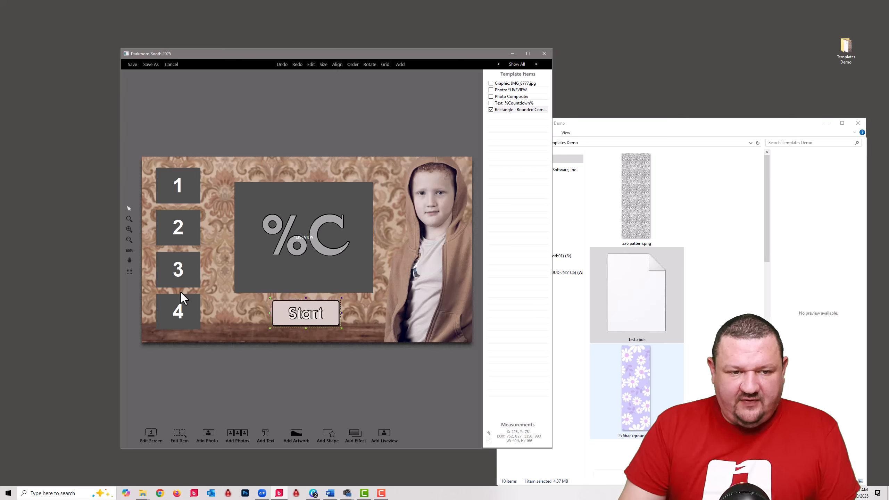
Save a copy of the birthday screen template in a new folder named My Screens inside BoothScreens
click(147, 64)
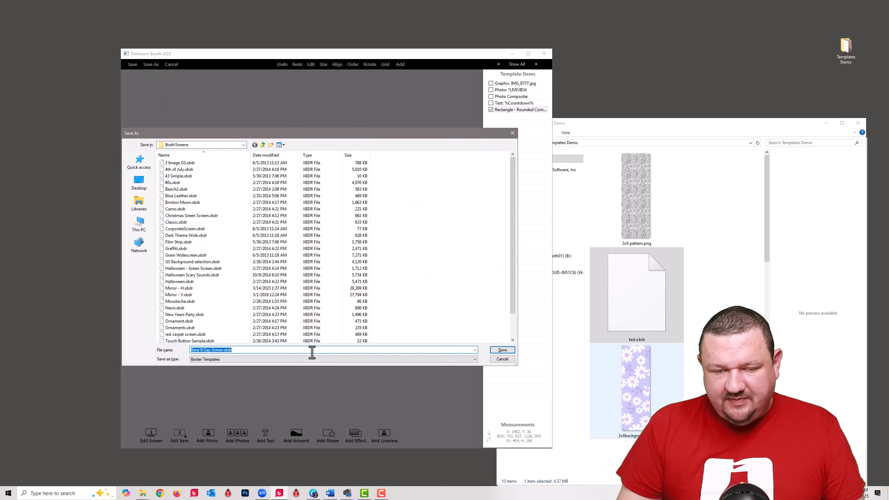
right_click(439, 252)
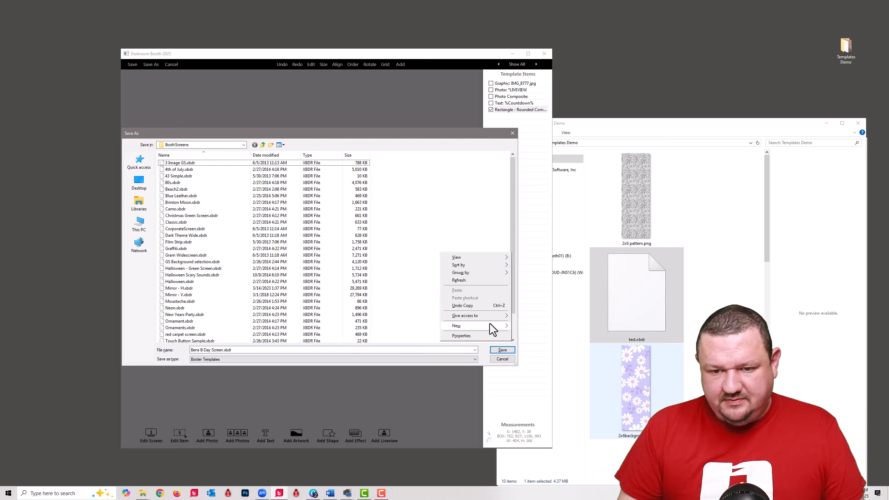
mouse_move(490, 325)
click(531, 326)
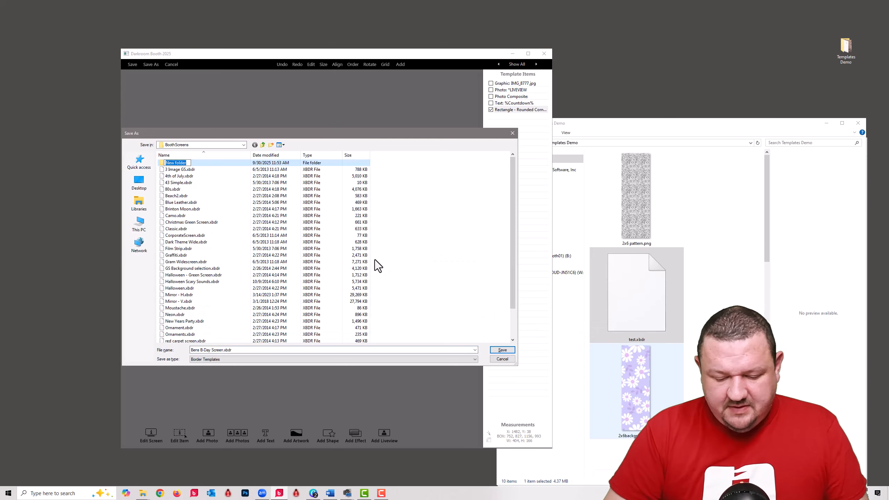
text(My Scree)
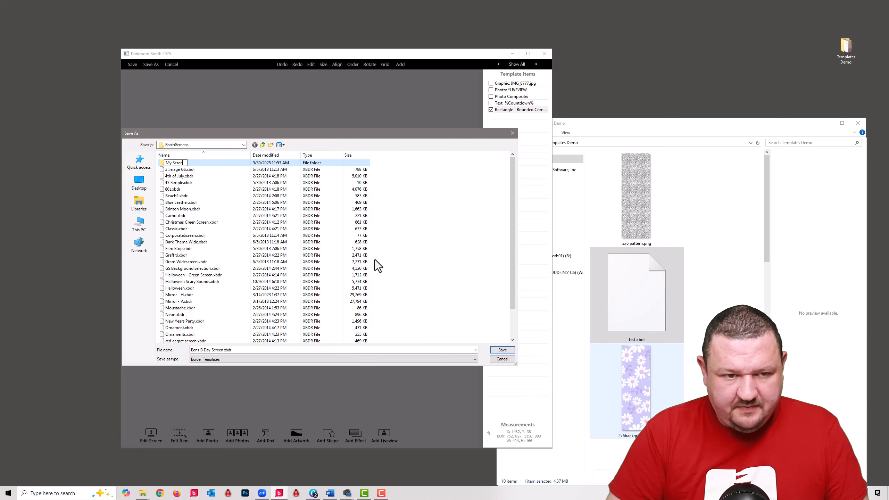
text(ns)
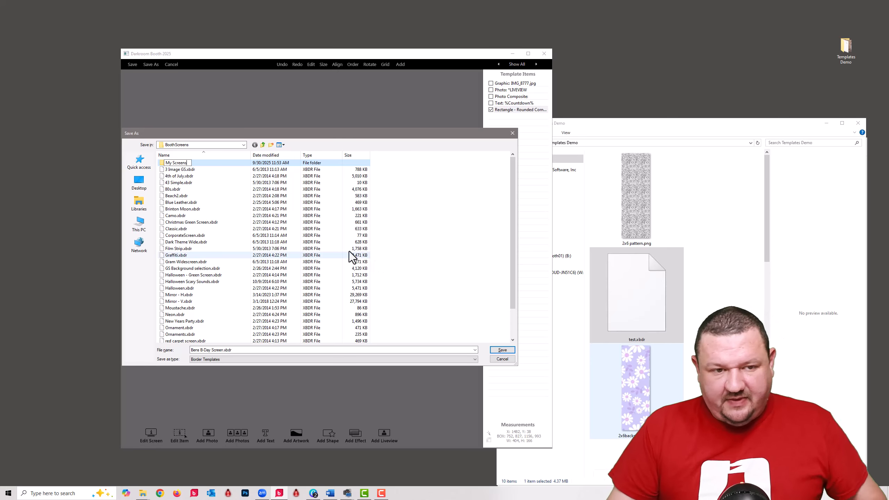
key(Return)
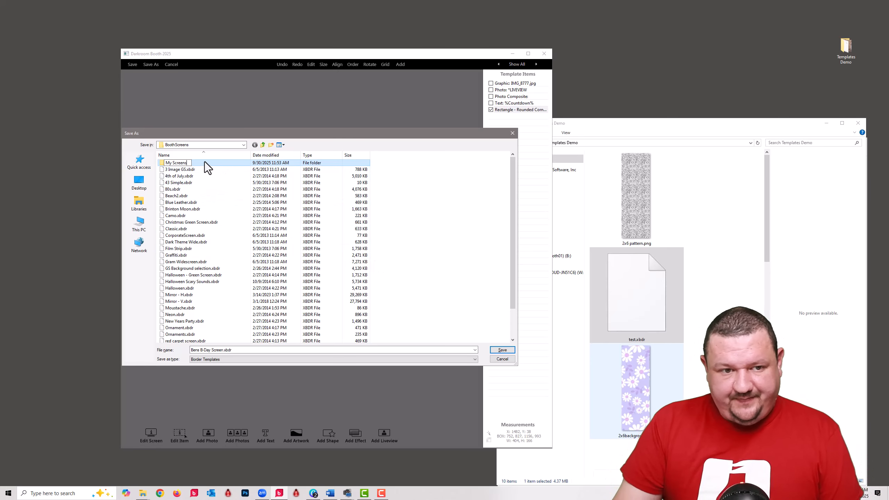
double_click(205, 162)
click(502, 349)
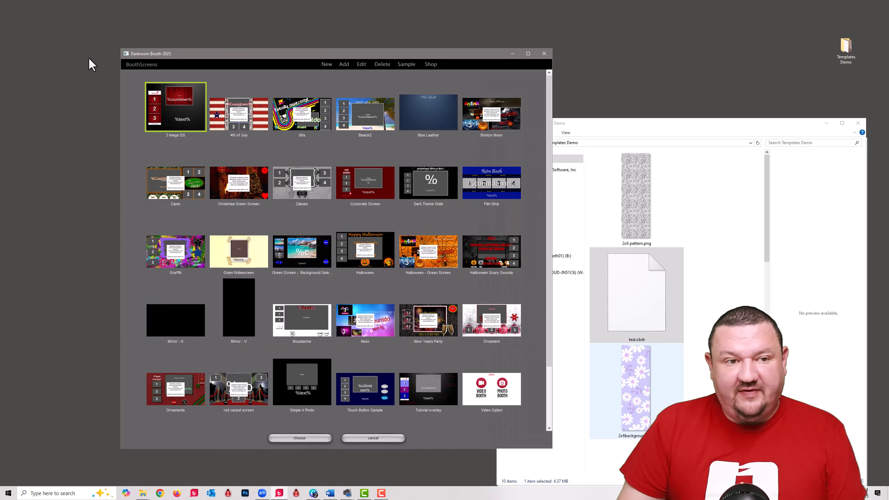
Choose the birthday screen from the My Screens folder as the event's screen template
click(140, 65)
click(148, 86)
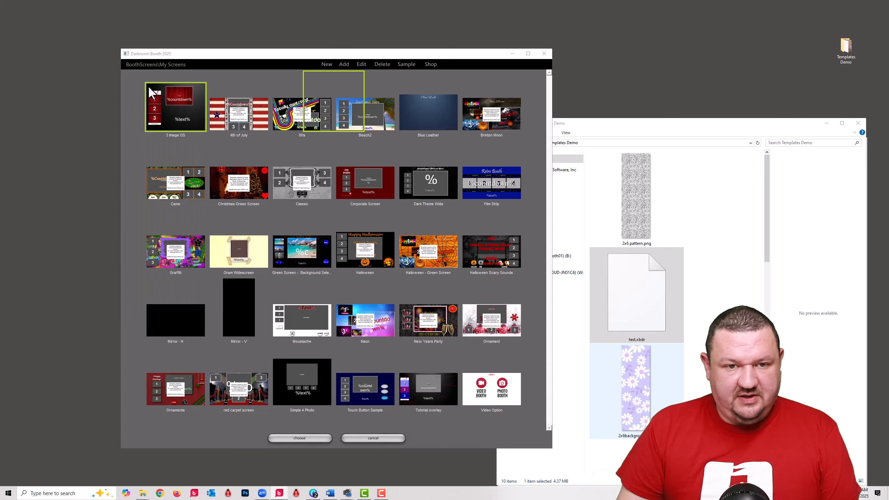
click(300, 438)
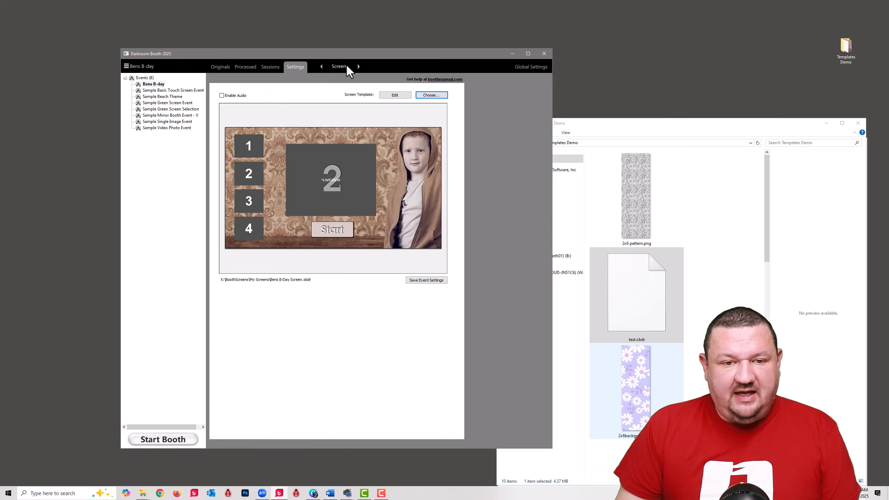
In the event's output settings, open the Couple photo underlay template from the Birthday folder for editing
click(342, 65)
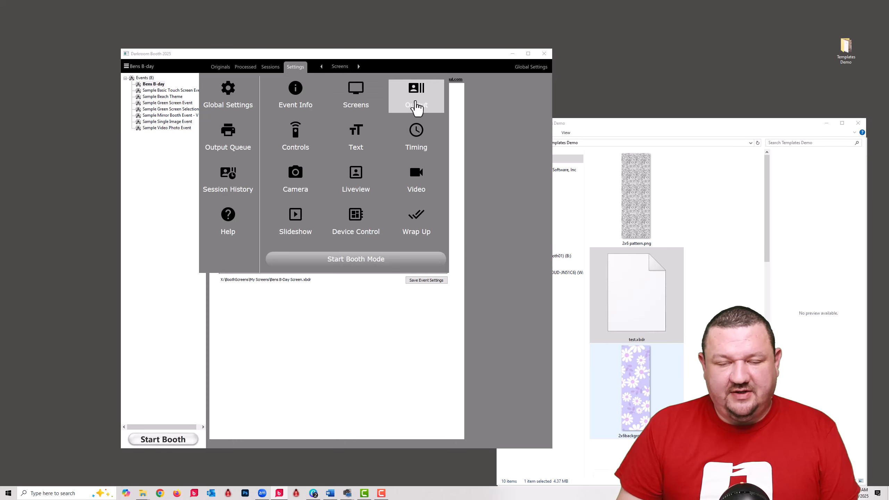
click(416, 107)
click(436, 117)
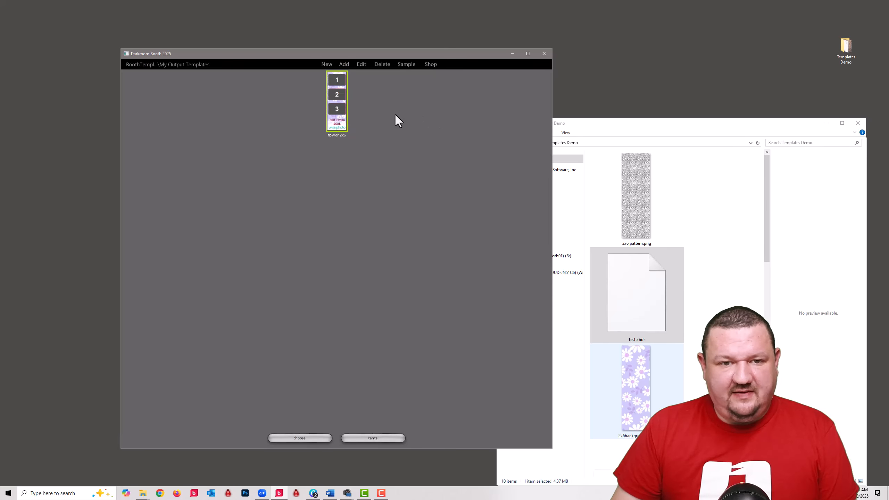
click(176, 65)
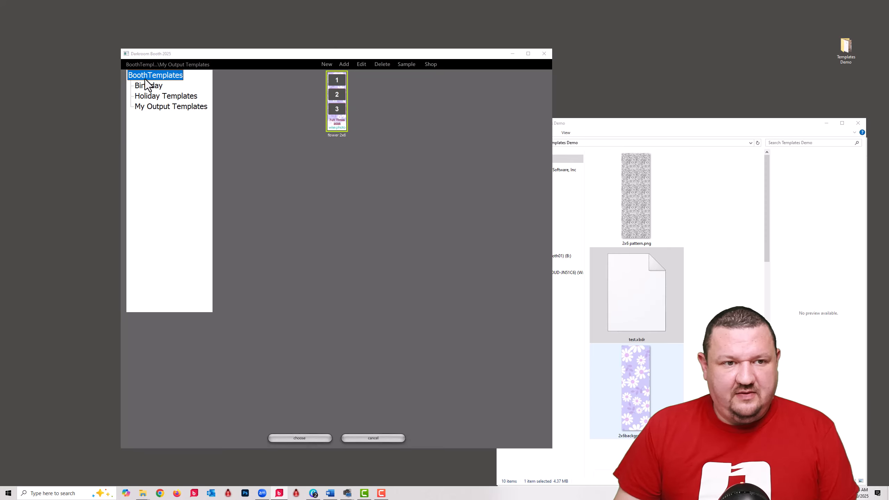
click(144, 87)
click(422, 118)
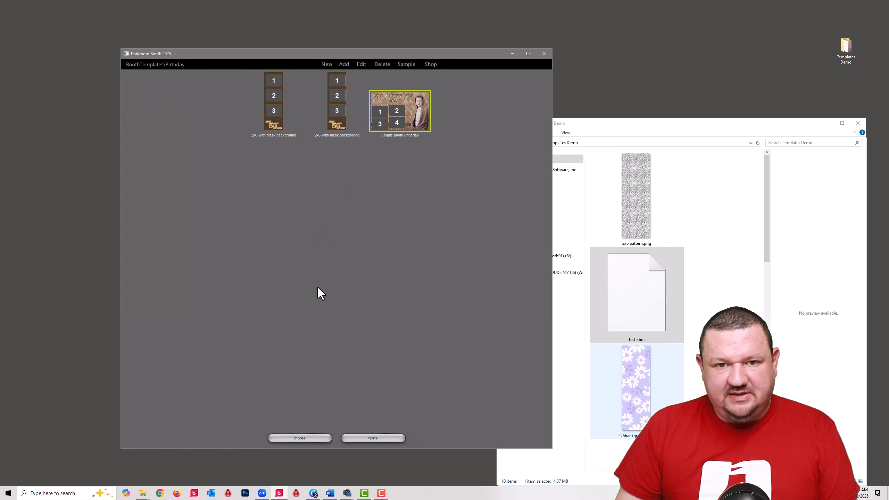
double_click(388, 116)
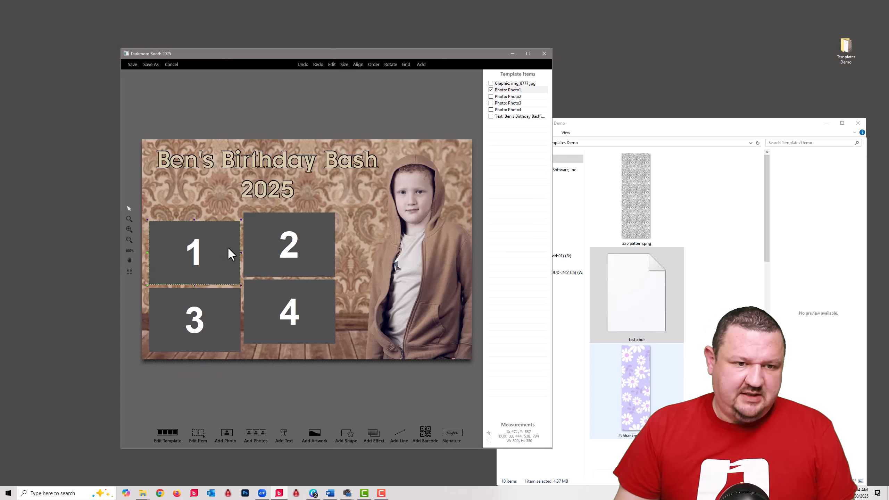
Set photo box 1's aspect ratio to 10:8, moving it up below the title and box 4 down
double_click(206, 244)
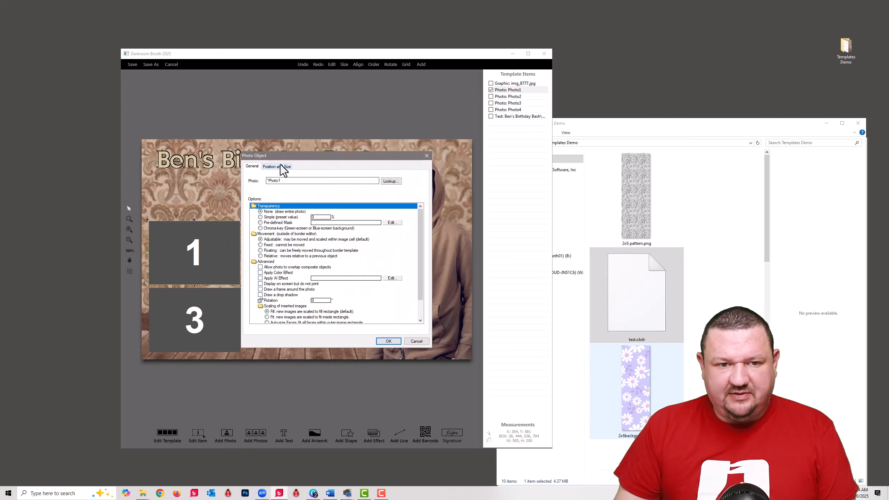
click(278, 165)
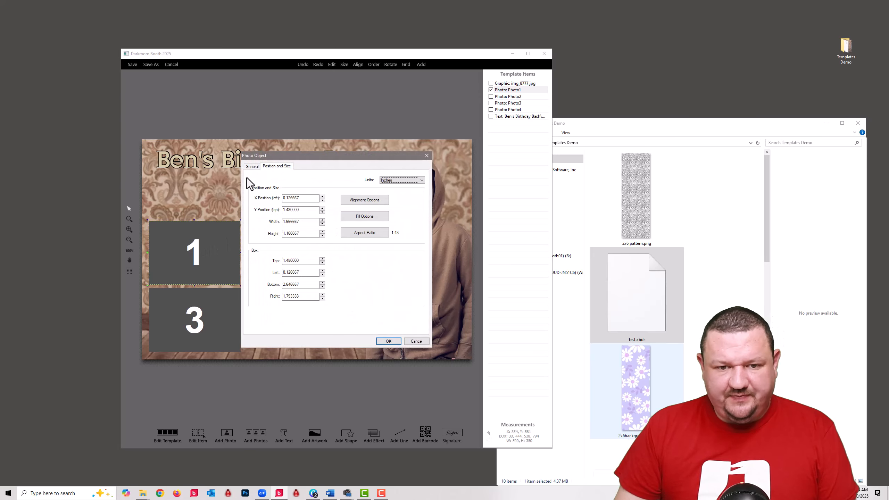
click(368, 234)
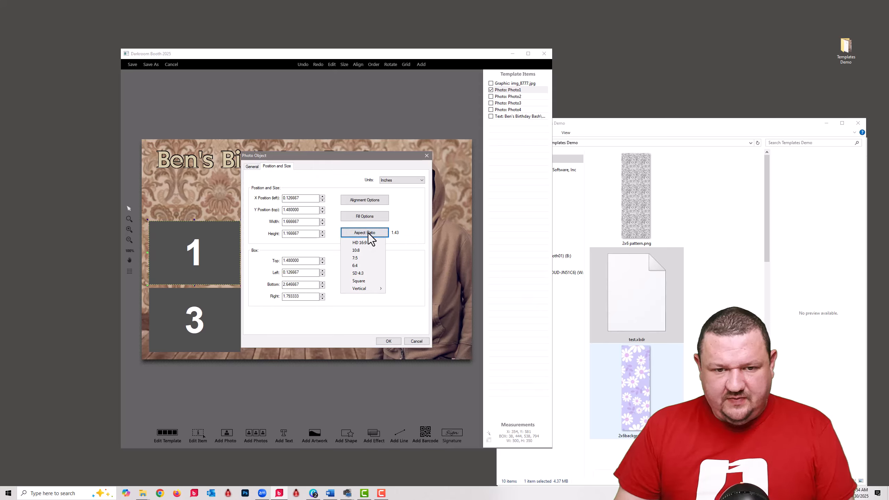
click(357, 250)
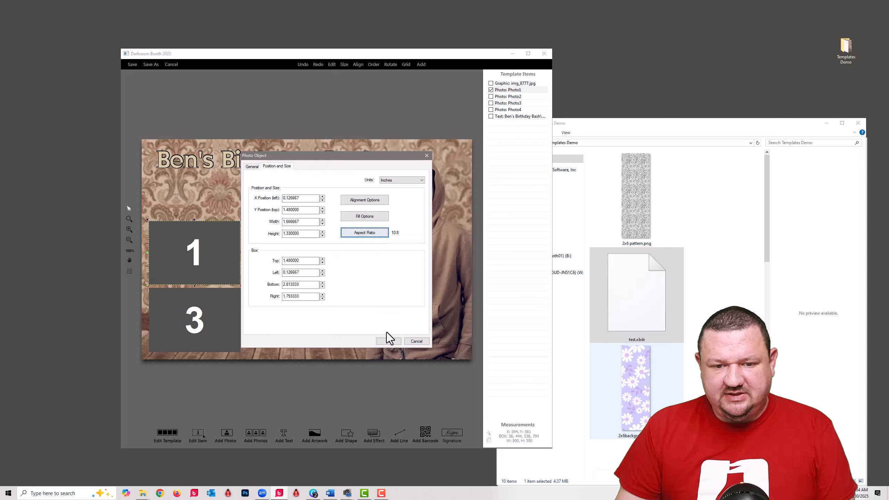
click(388, 341)
mouse_move(184, 262)
mouse_down()
mouse_move(187, 247)
mouse_move(179, 248)
mouse_up()
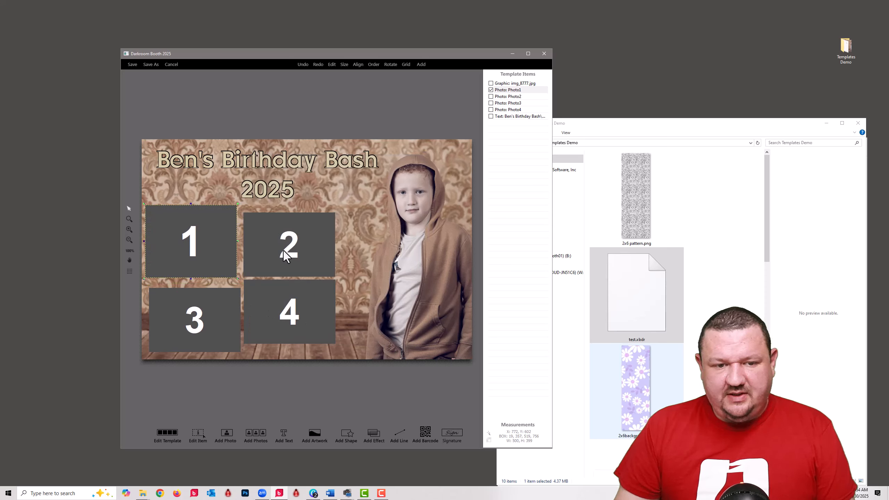
drag(293, 308, 297, 317)
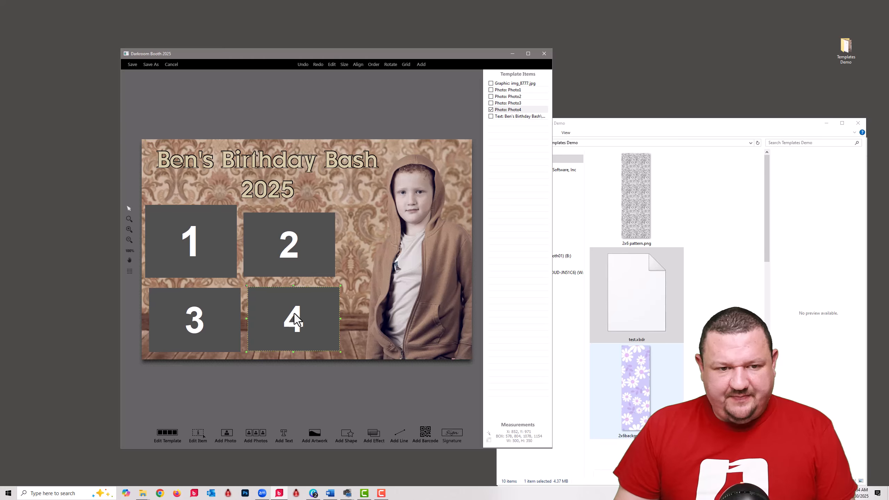
Make photo boxes 2, 3 and 4 the same size as photo box 1
click(188, 242)
shift+click(297, 244)
shift+click(205, 308)
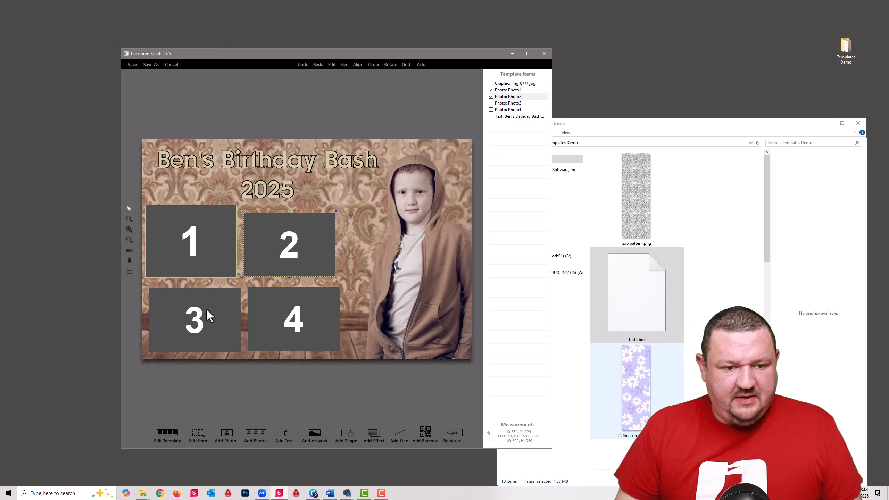
shift+click(313, 317)
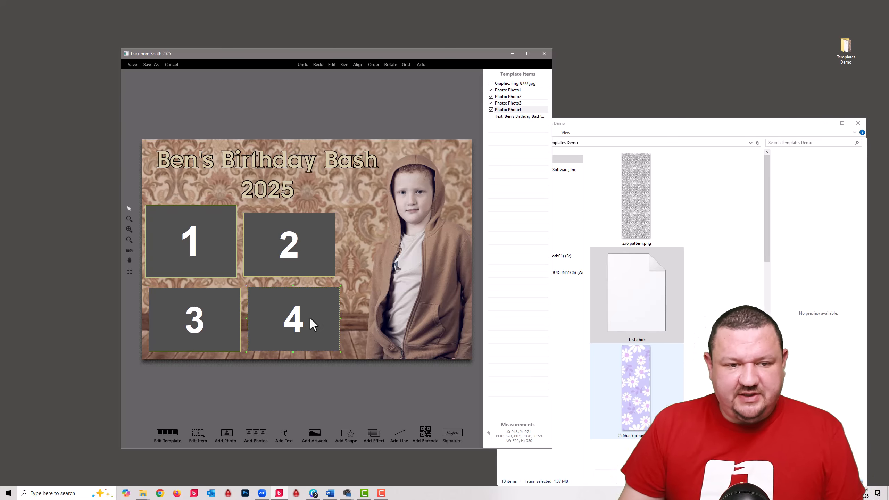
right_click(291, 314)
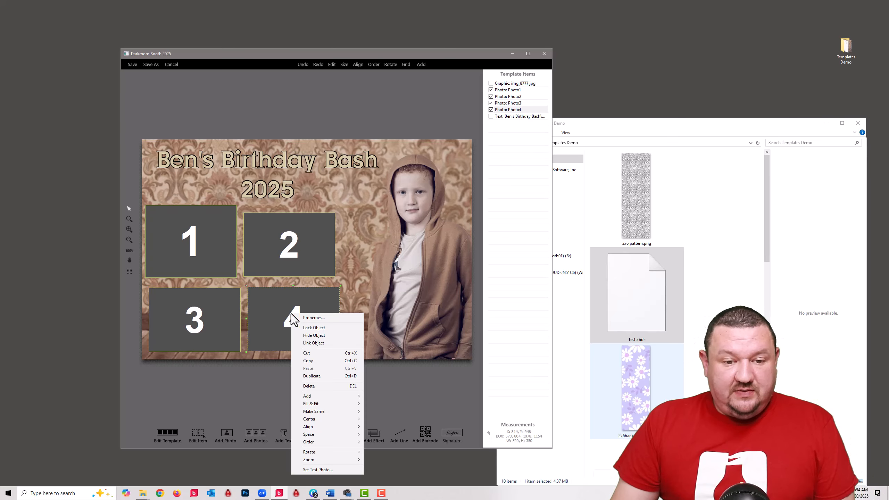
click(205, 250)
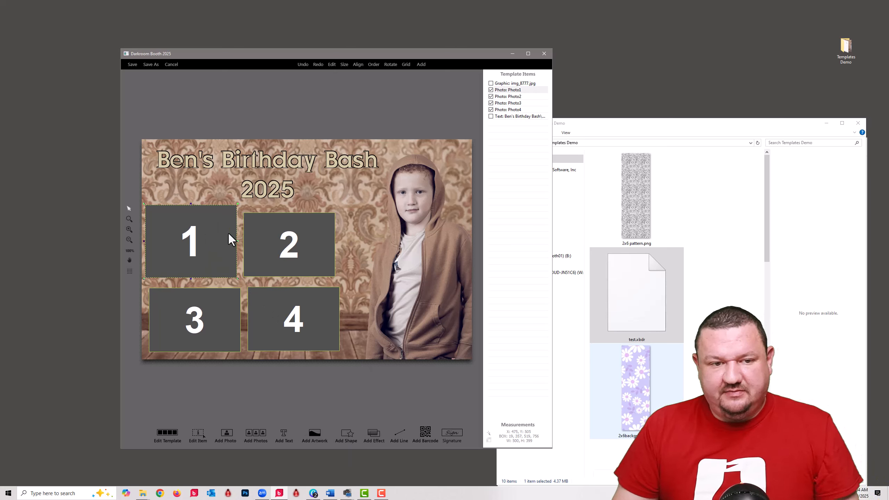
right_click(207, 249)
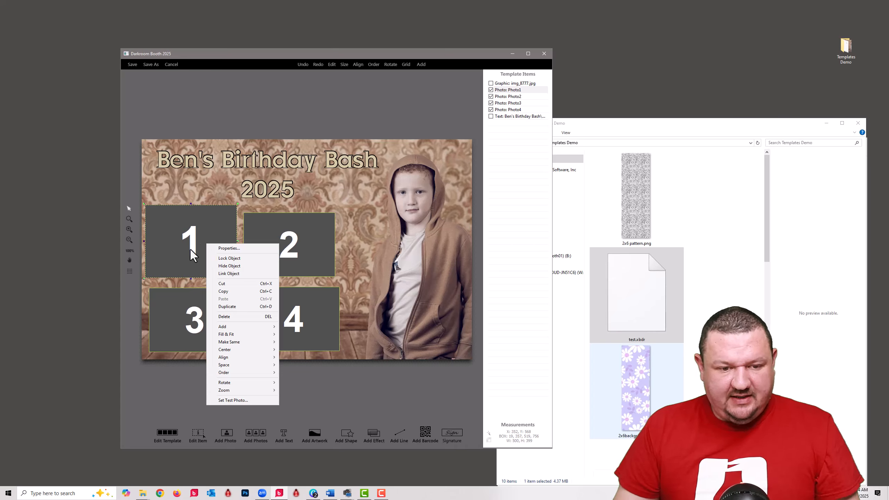
mouse_move(252, 336)
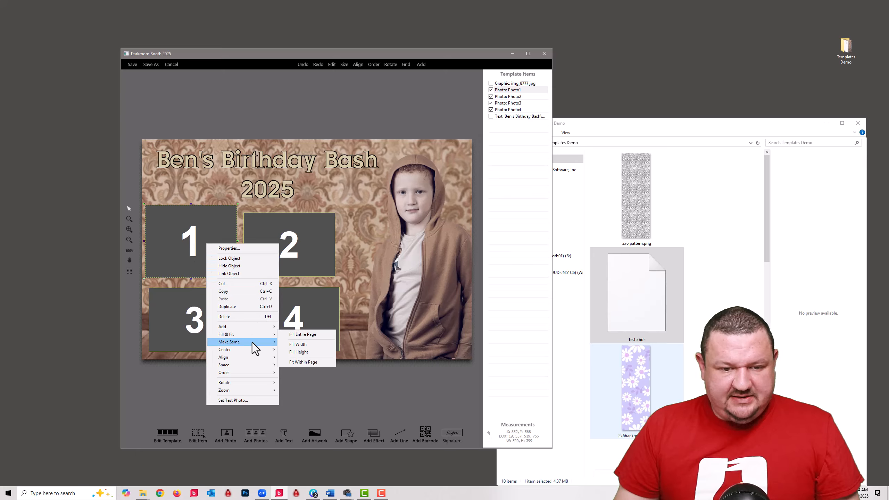
click(303, 351)
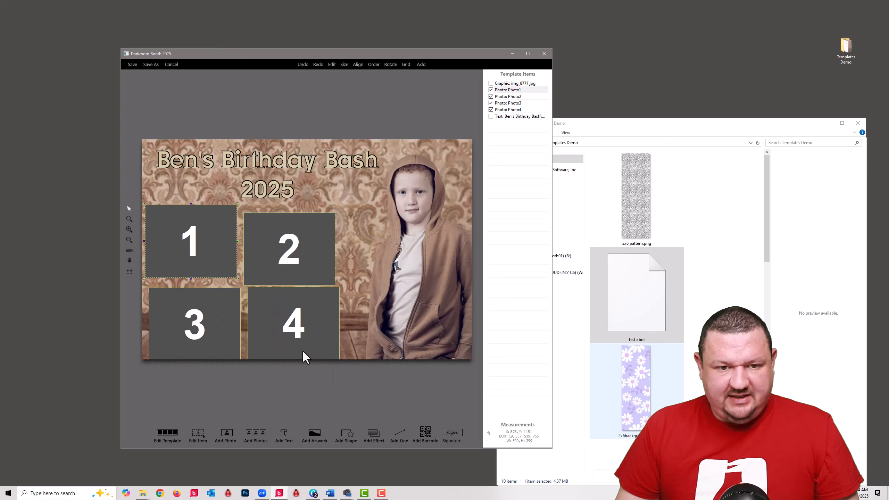
Reposition photo boxes 2, 3 and 4 so the four boxes form an evenly spaced two-by-two grid
click(369, 232)
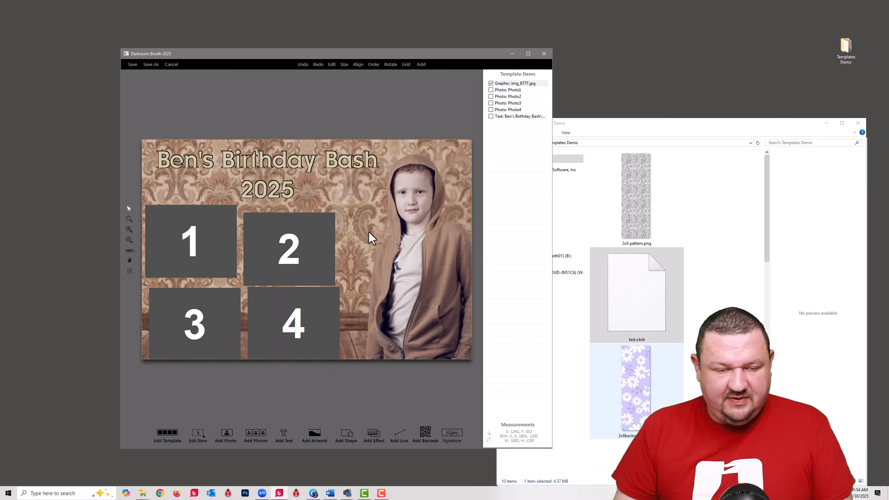
drag(294, 238, 296, 231)
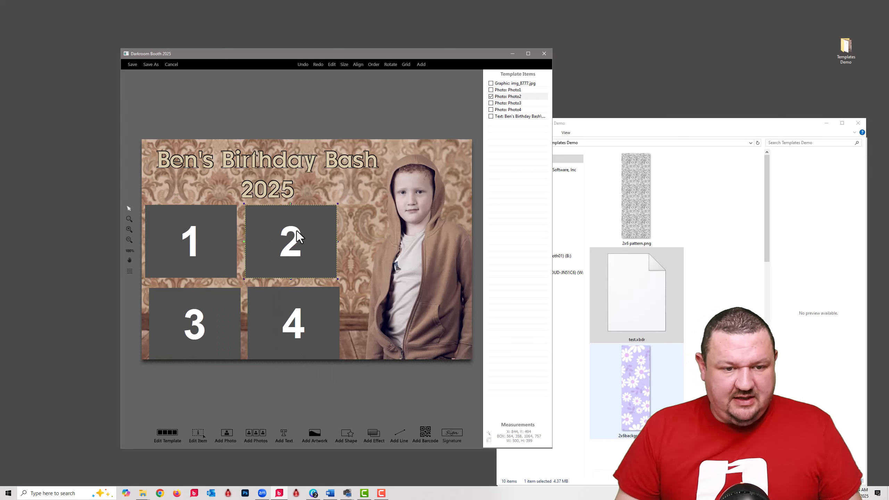
drag(215, 305, 214, 298)
key(Left)
key(Left)
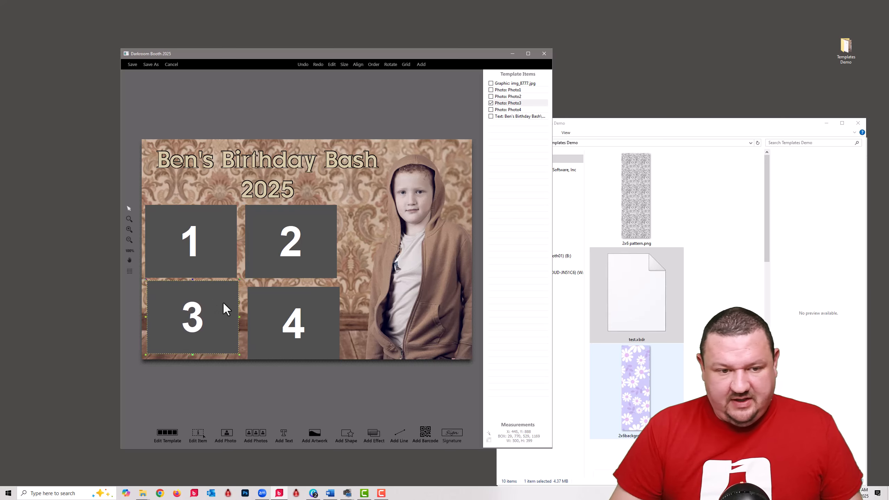
drag(282, 310, 286, 310)
Shrink all four photo boxes together to about 452 x 361 pixels each
click(282, 232)
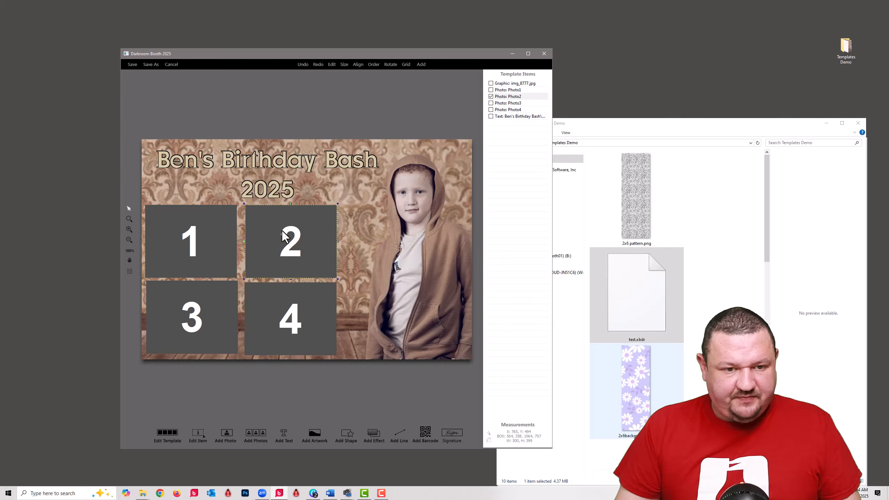
ctrl+click(191, 241)
ctrl+click(191, 296)
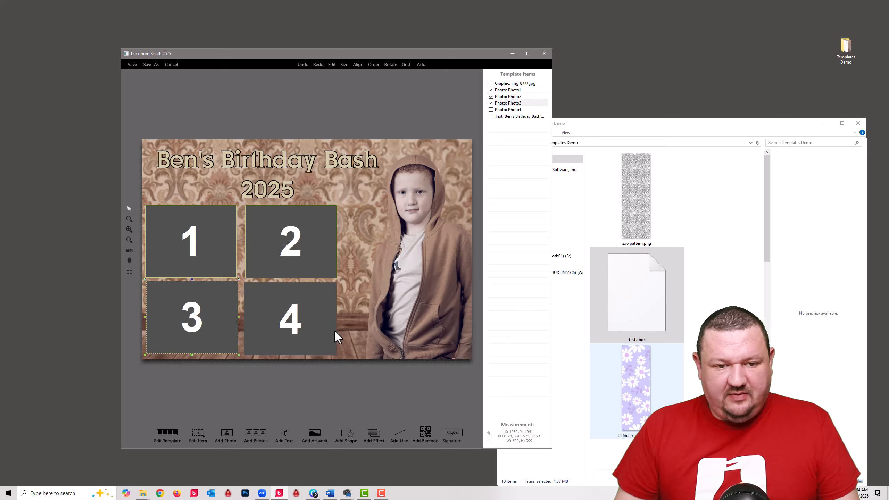
ctrl+click(329, 325)
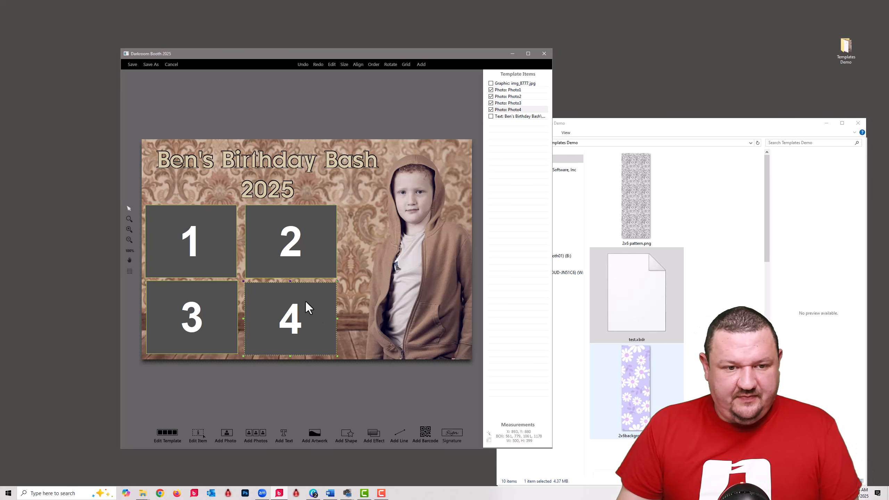
key(minus)
key(minus)
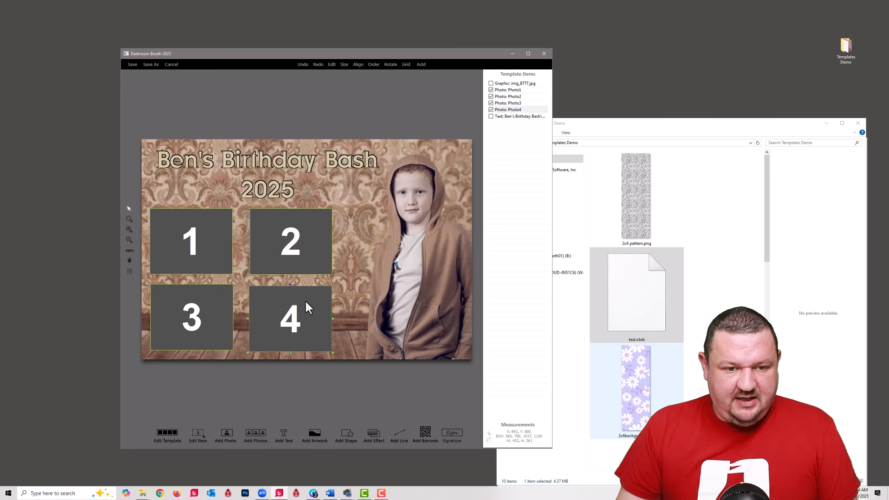
click(354, 227)
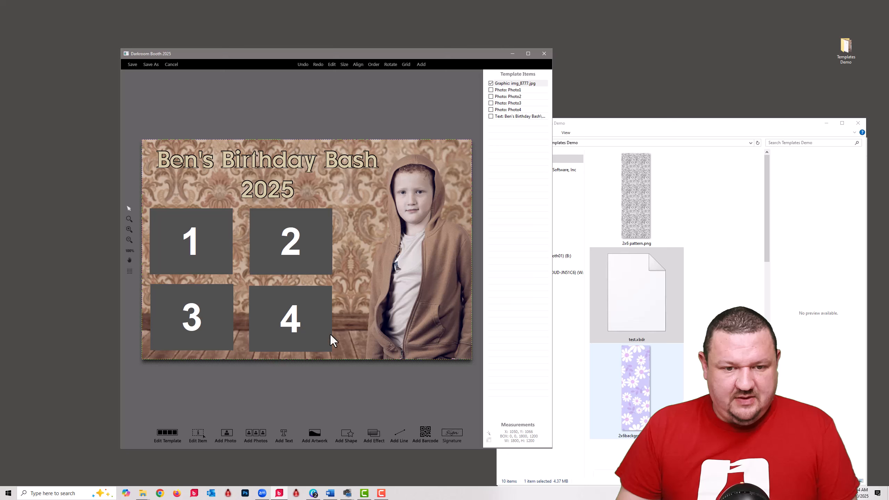
click(308, 327)
ctrl+click(284, 261)
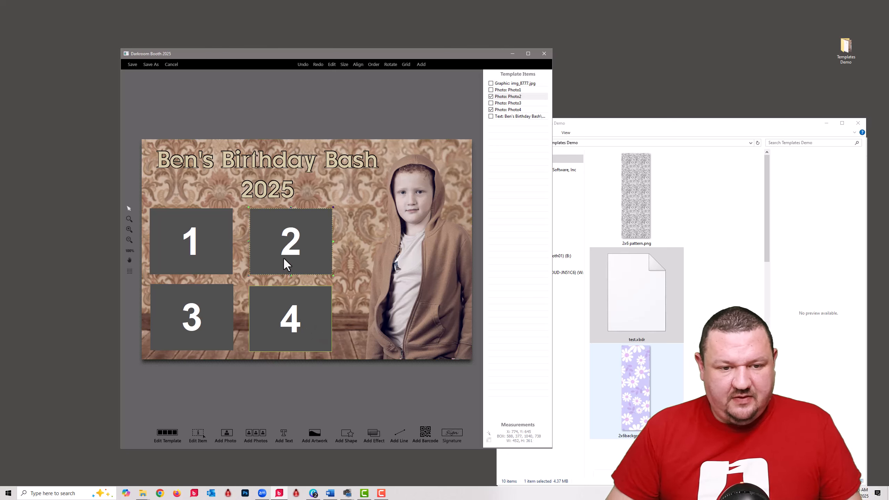
key(Left)
key(Left)
key(Left)
key(Left)
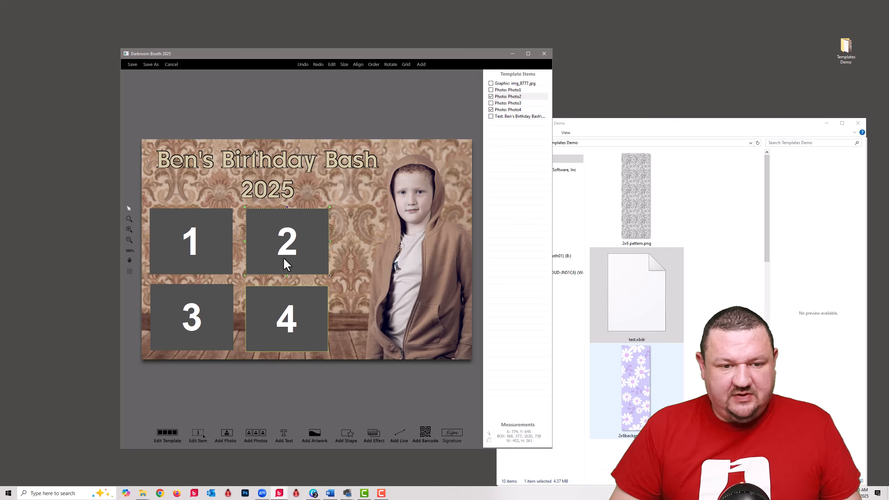
click(342, 211)
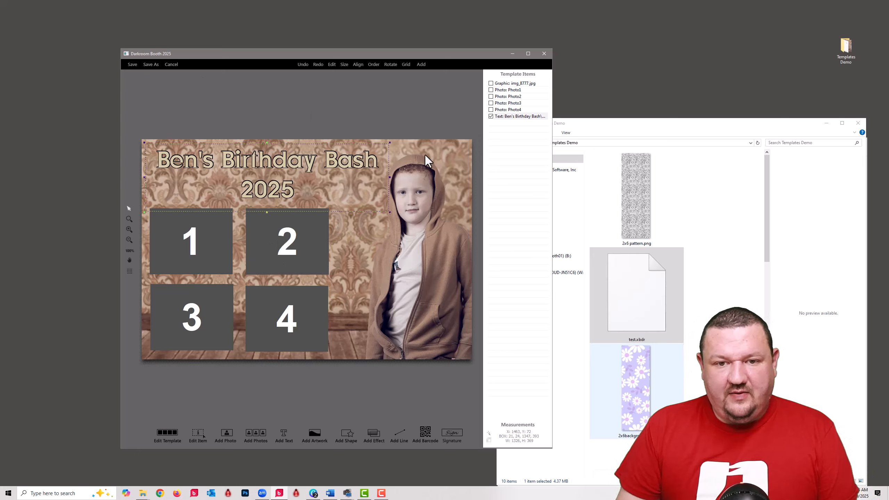
click(467, 154)
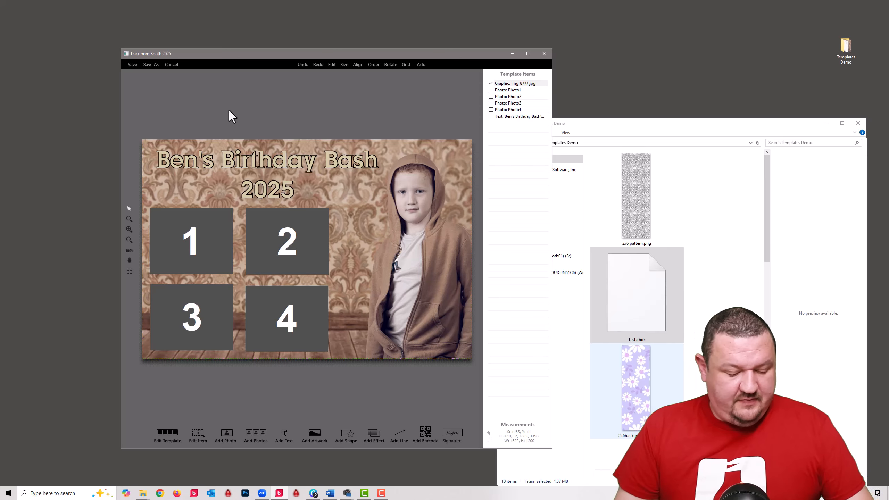
key(ctrl+z)
key(ctrl+z)
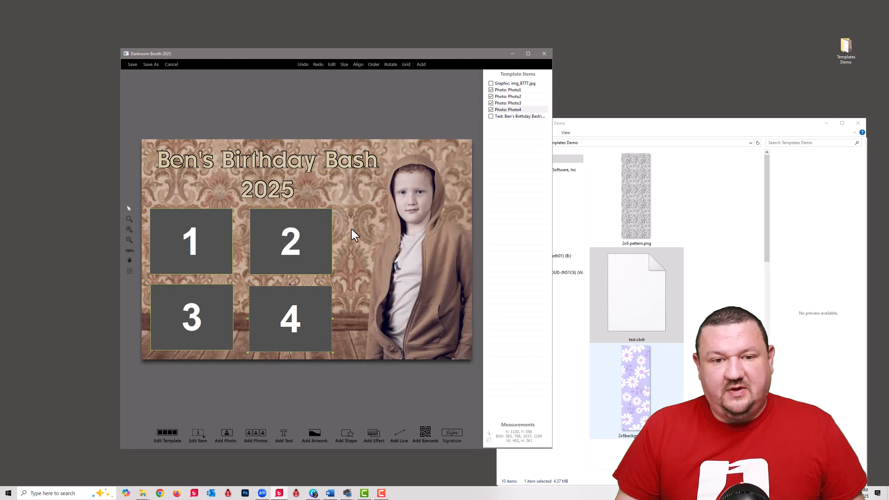
Nudge photo boxes 2 and 4 together about 20 pixels closer to boxes 1 and 3, and save the print template
click(348, 285)
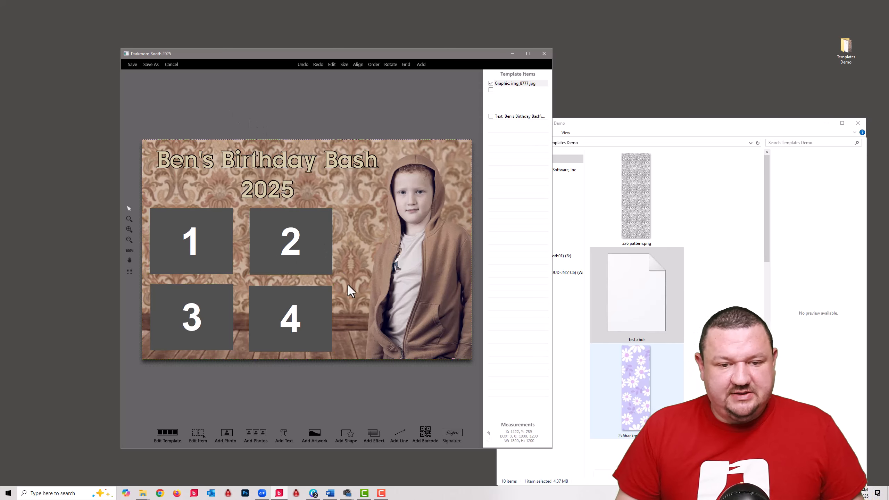
click(319, 319)
ctrl+click(297, 244)
key(Left)
key(Left)
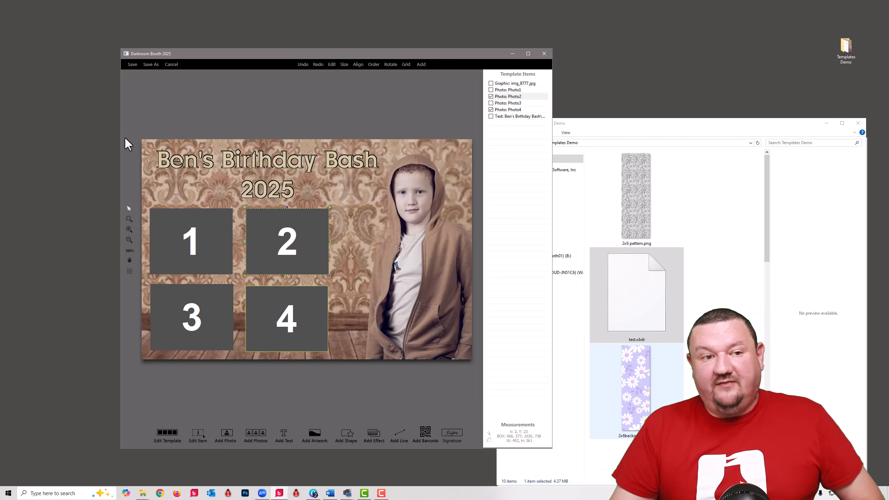
click(132, 64)
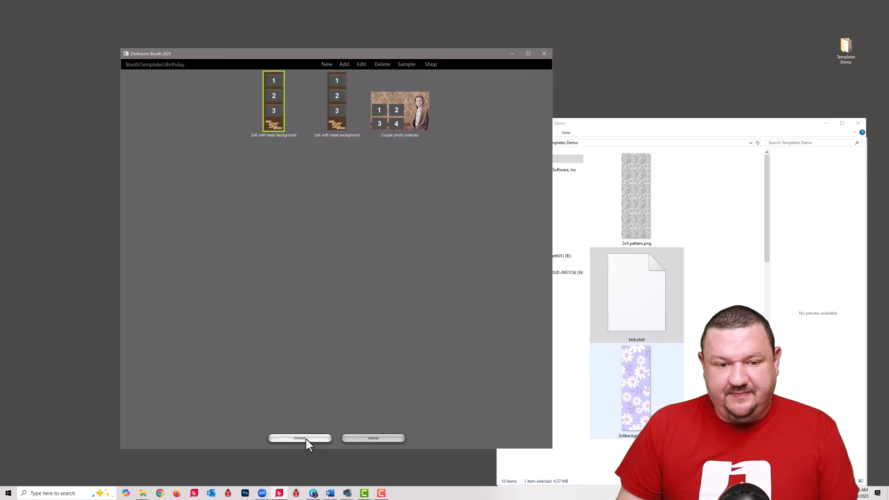
Assign the 4x6 four-photo birthday template as the print output and match the photos per session to it
click(408, 127)
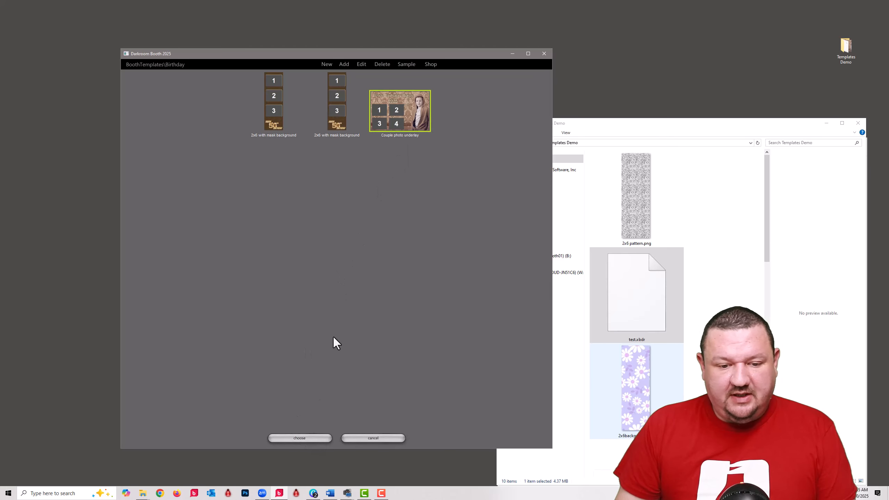
click(298, 437)
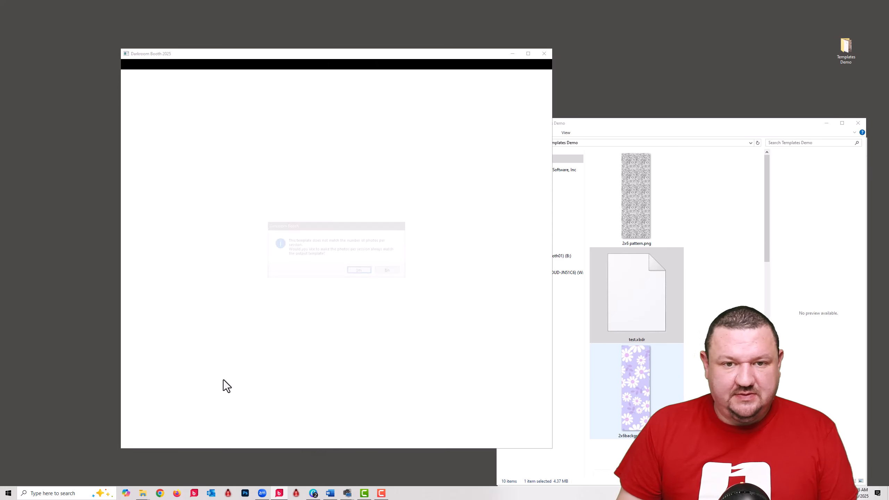
click(359, 271)
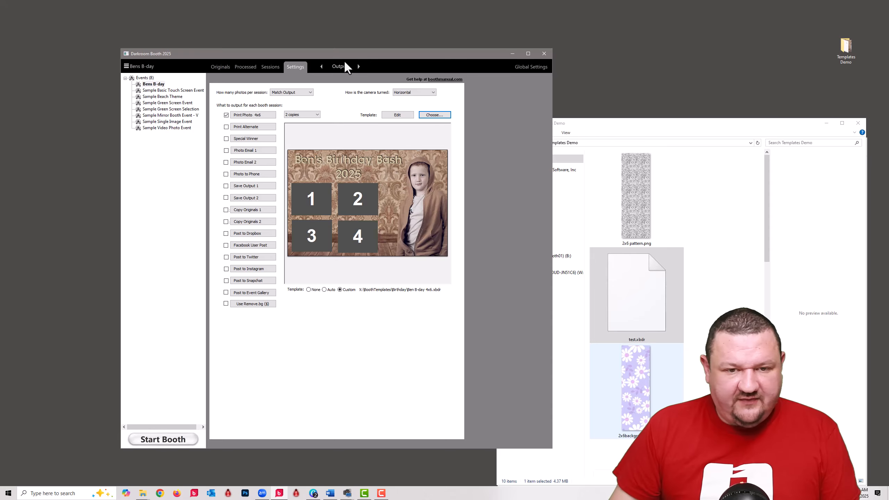
Start the booth despite the printer warning to check the start screen's instruction text, and exit back to the settings
click(164, 440)
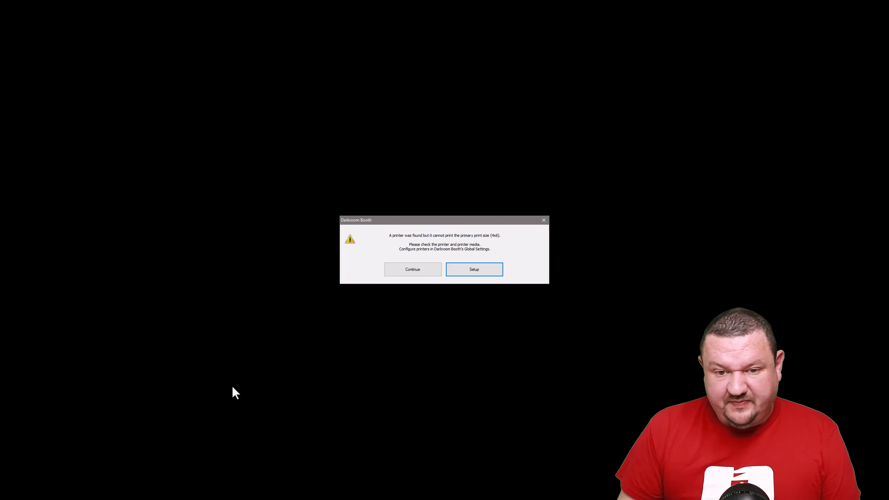
click(411, 270)
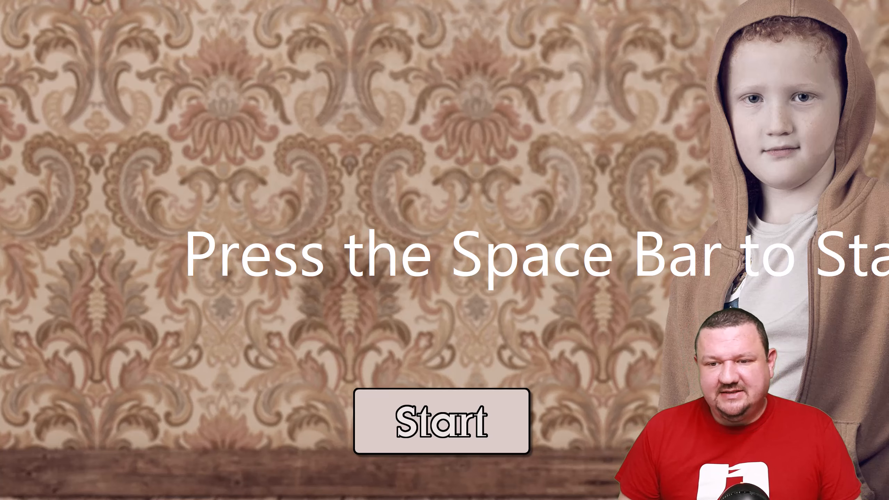
key(Escape)
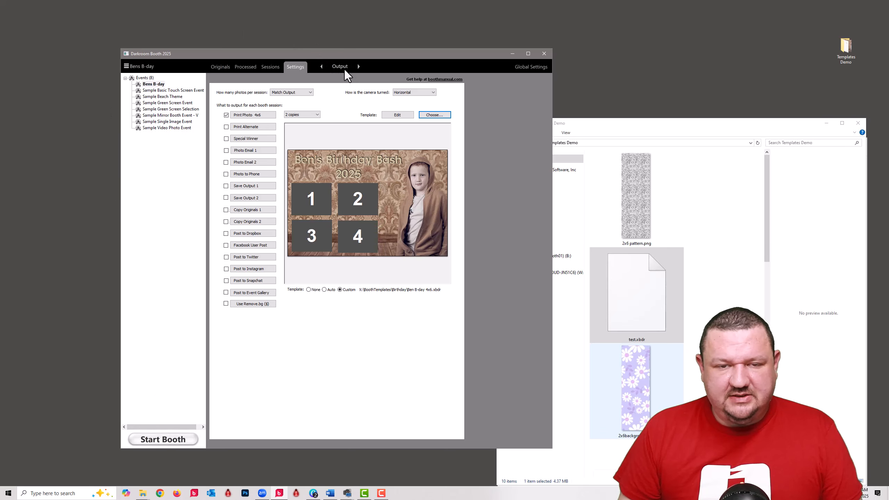
Edit the event's screen template and add a text object containing the special text %Text%
click(344, 69)
click(344, 104)
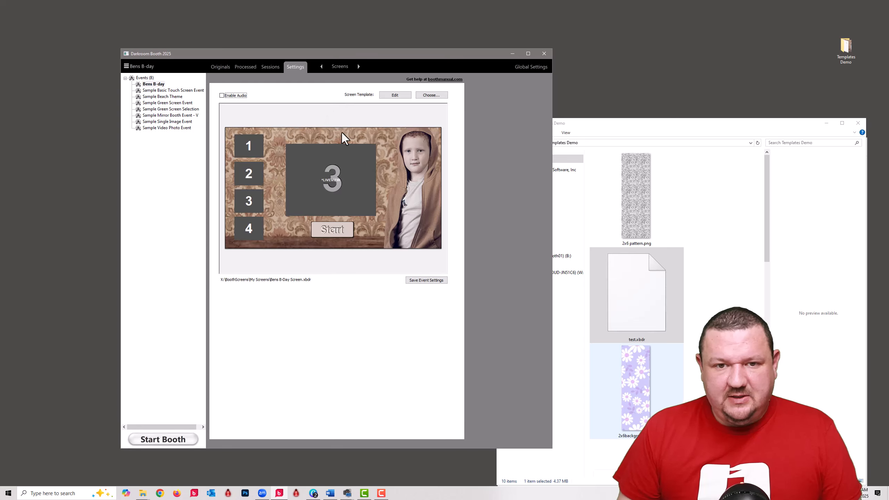
click(394, 96)
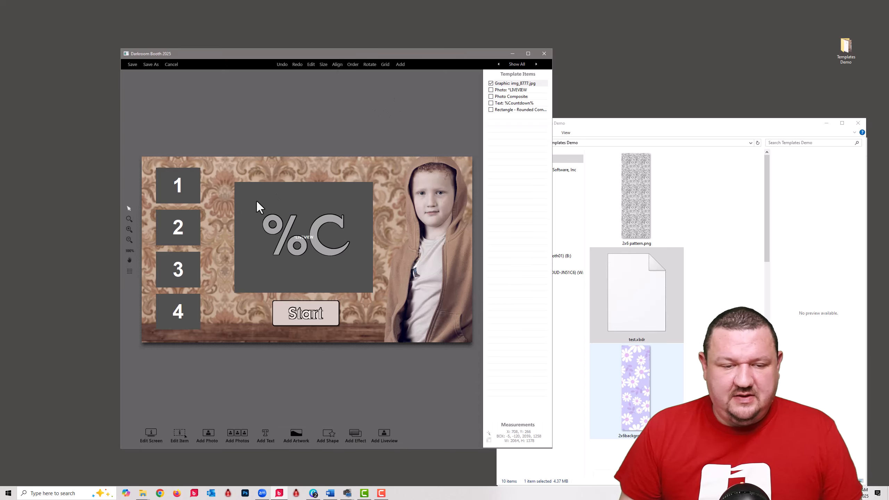
click(264, 435)
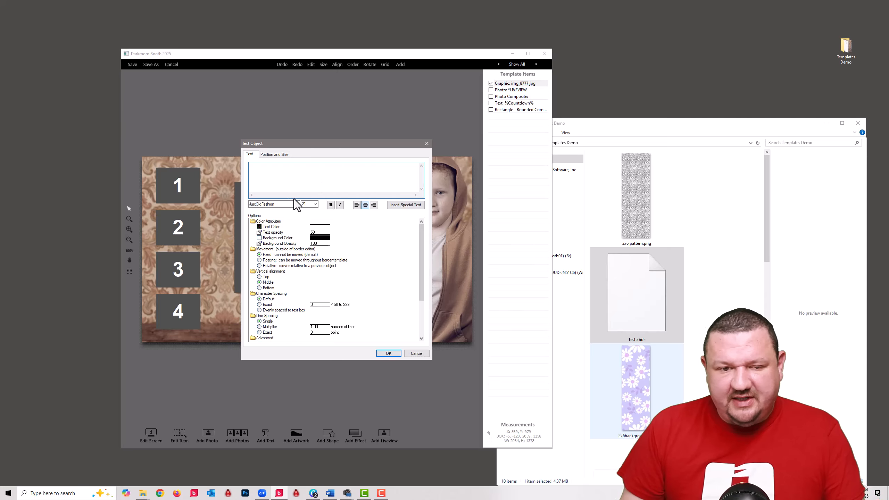
click(404, 205)
click(390, 214)
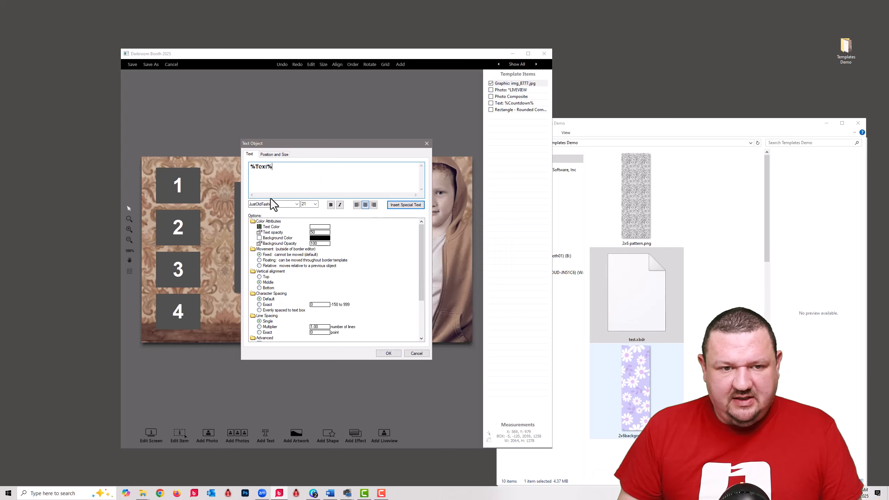
double_click(309, 204)
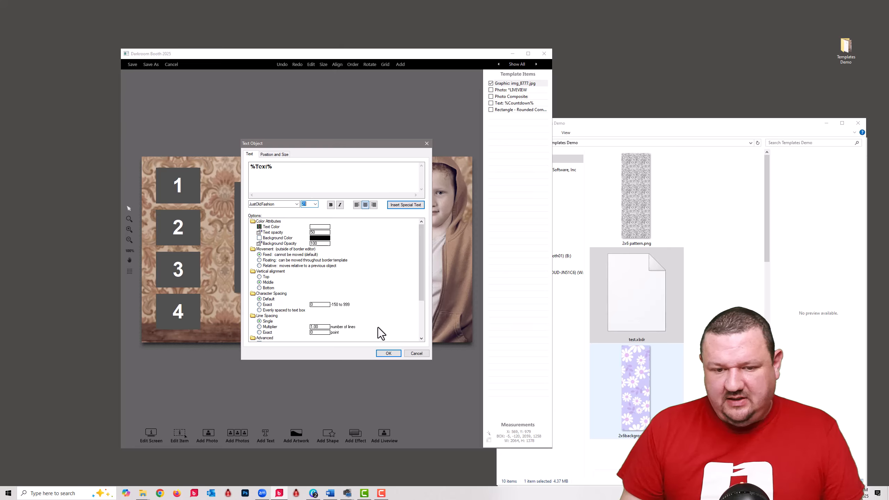
click(389, 352)
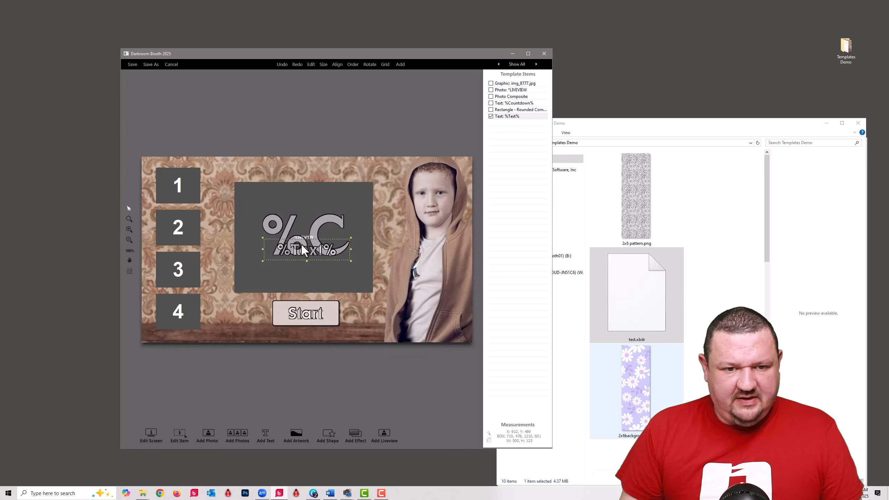
Place the %Text% object above the live view, enlarge its box to about 1141 x 259 pixels, and save the screen
drag(304, 249, 293, 172)
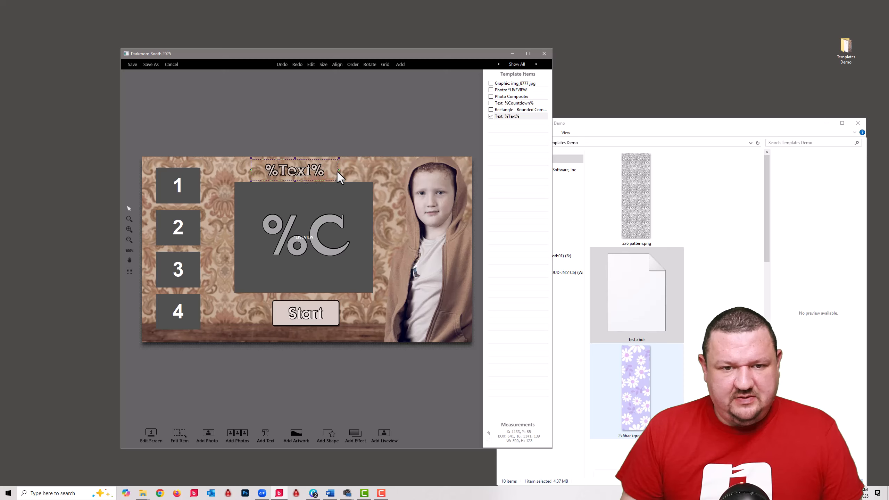
drag(339, 170, 403, 170)
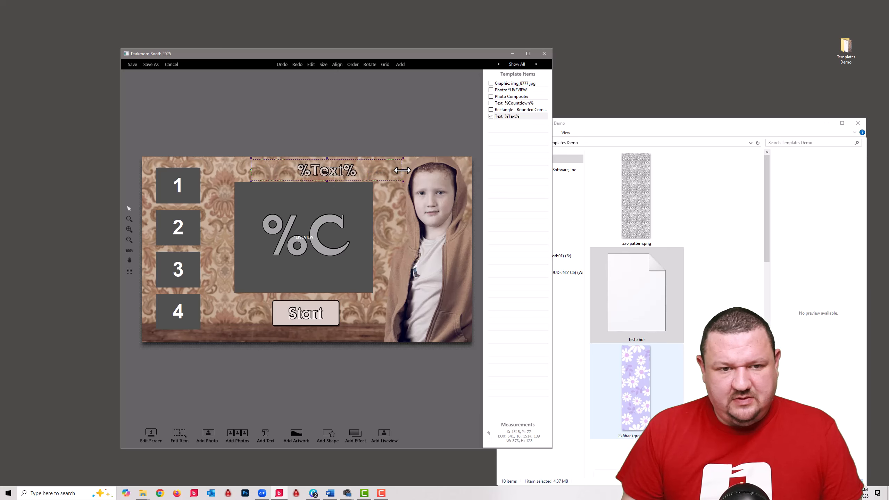
drag(252, 170, 203, 173)
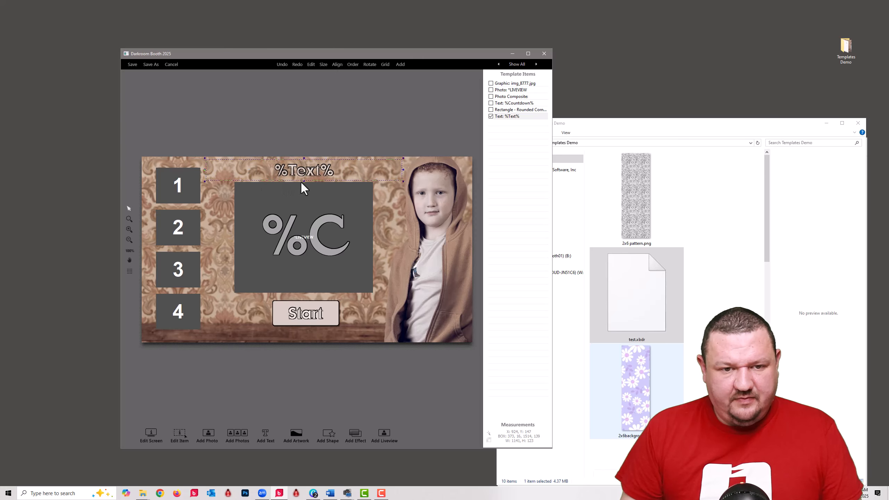
drag(303, 182, 302, 205)
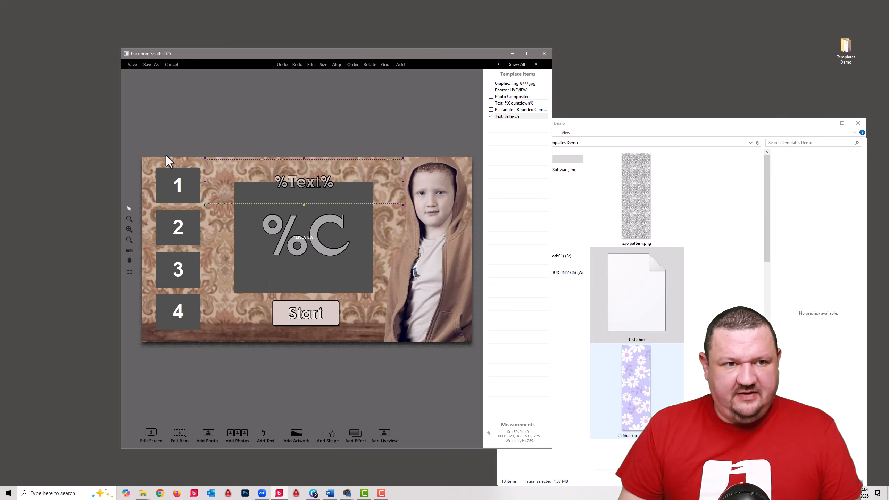
click(132, 65)
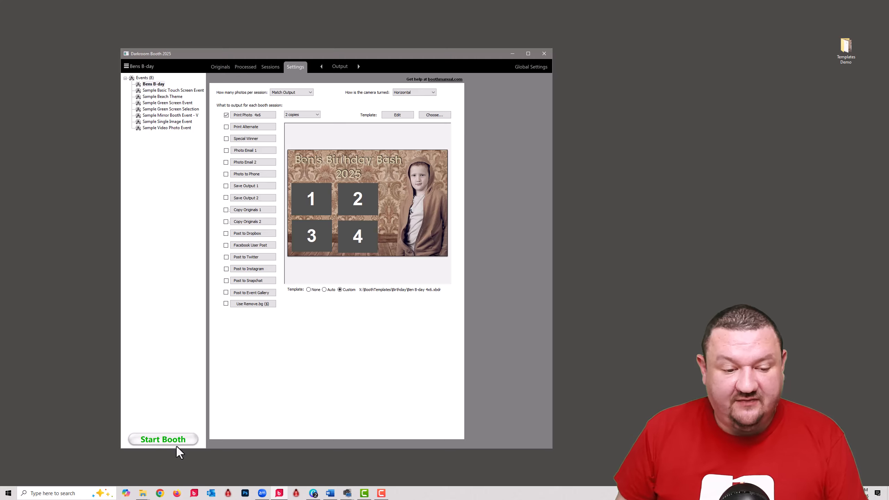
Start the booth past the printer warning, run a test photo session on the birthday screen, and exit the booth
click(172, 441)
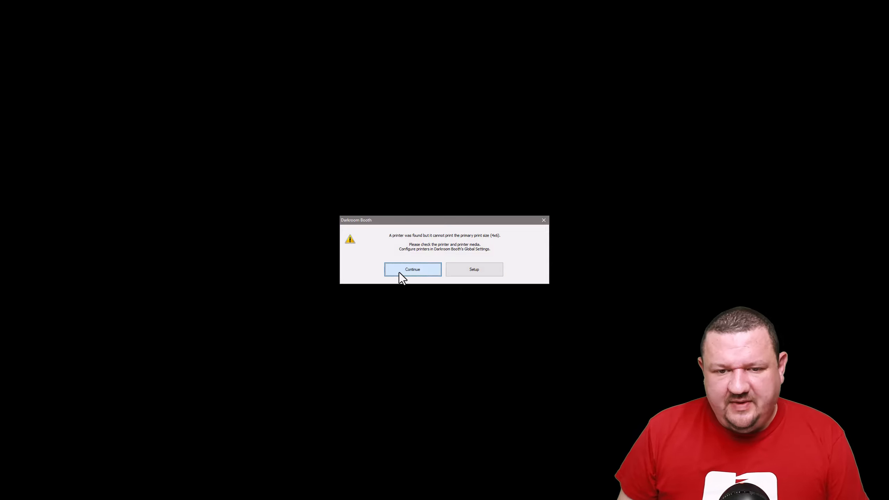
click(399, 274)
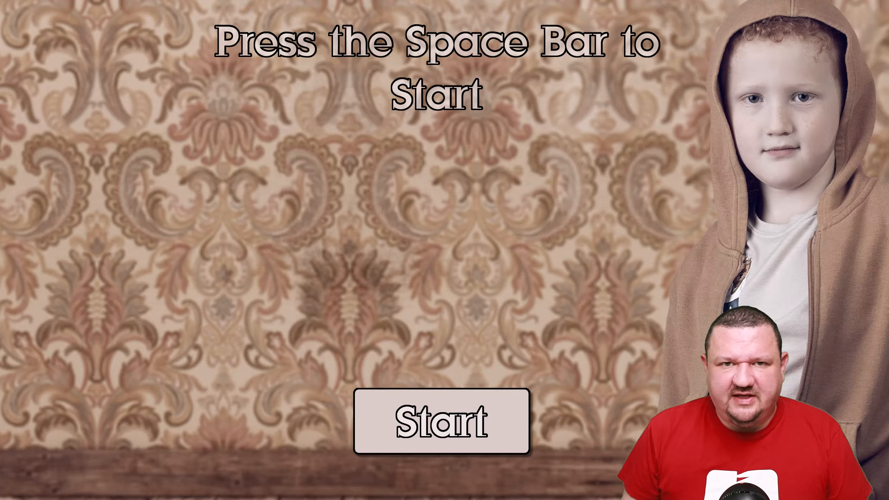
key(space)
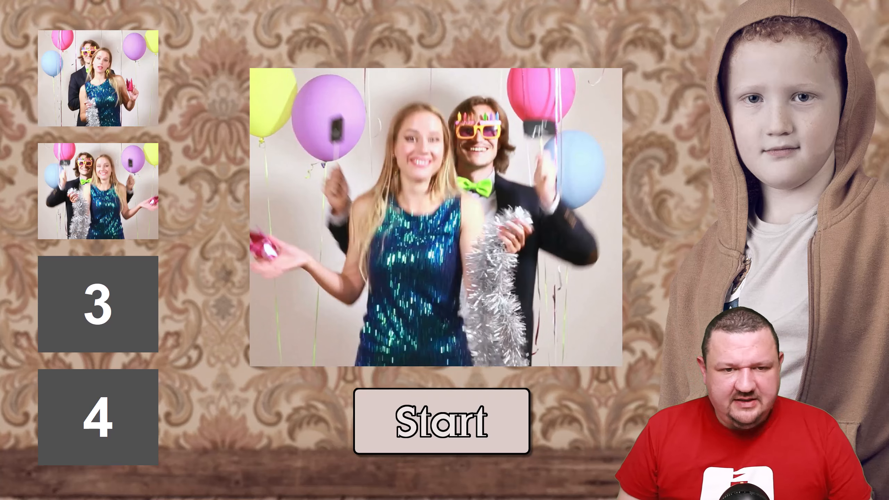
key(Escape)
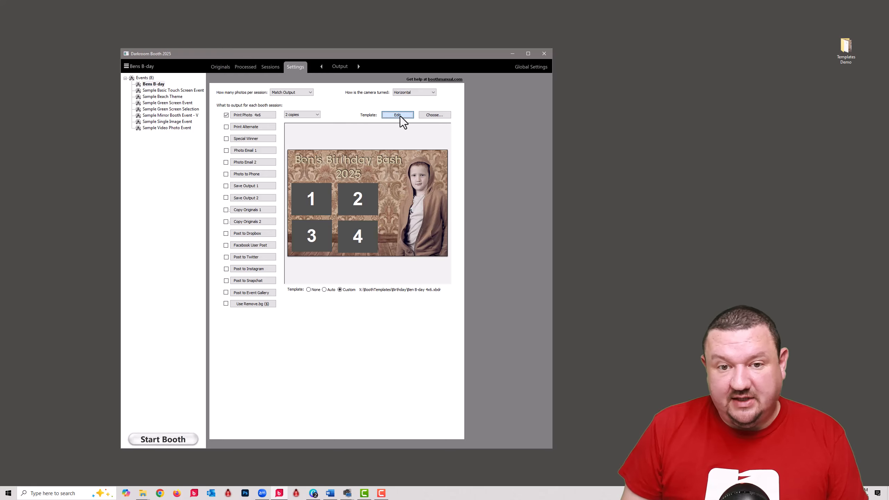
Add the 4x5 birthday template from the Templates Demo folder to the Birthday templates, keeping the current print template assigned
click(435, 116)
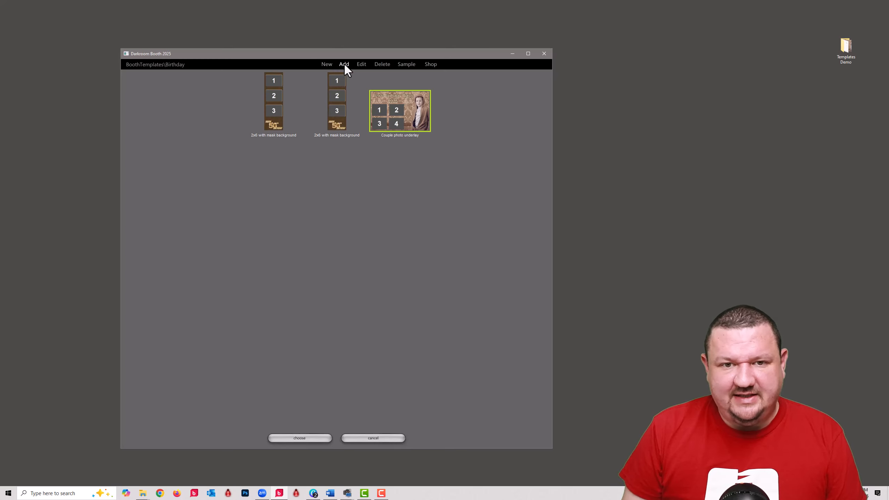
click(344, 64)
click(196, 202)
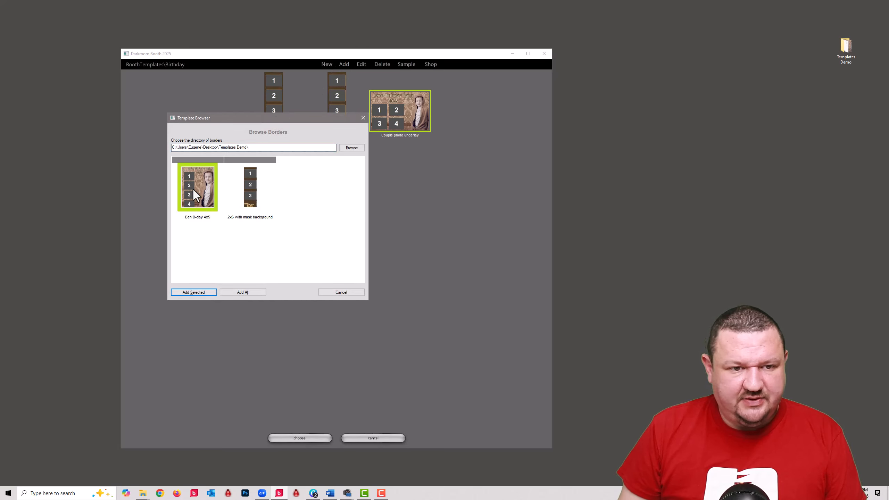
click(192, 295)
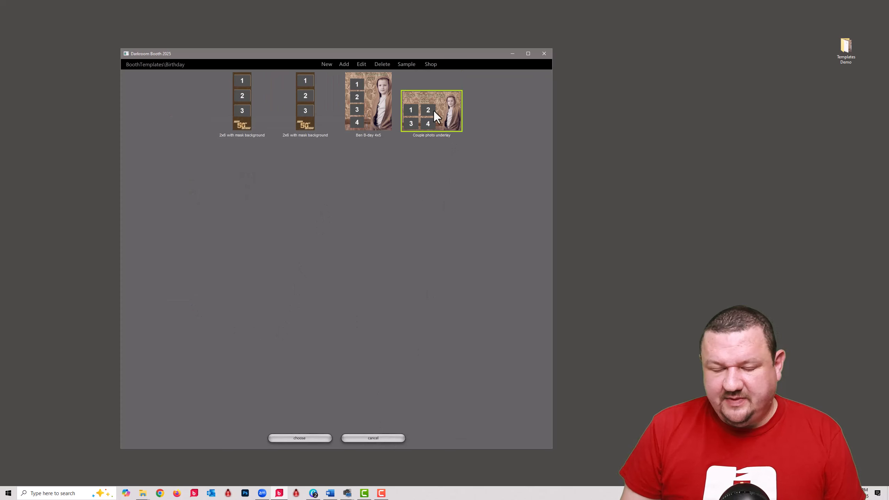
click(380, 438)
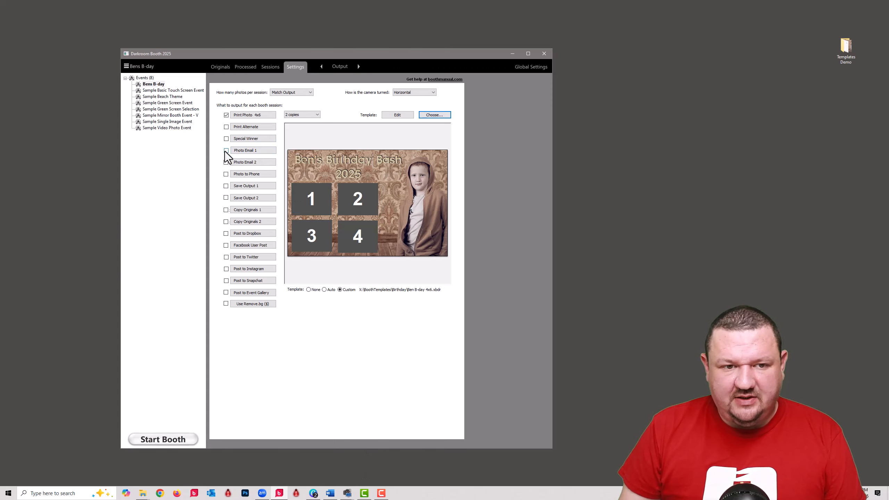
Enable the Photo Email 1 output and assign it the 4x5 template from the Birthday folder as its border
click(226, 151)
click(254, 151)
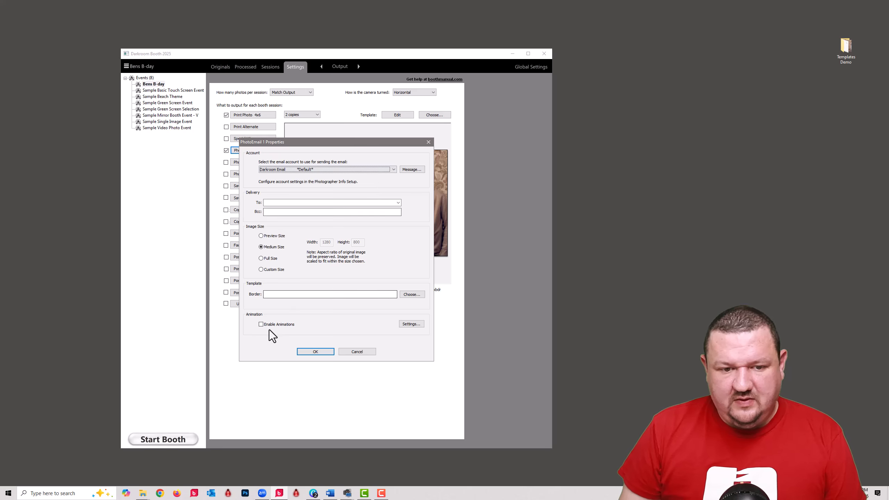
click(411, 295)
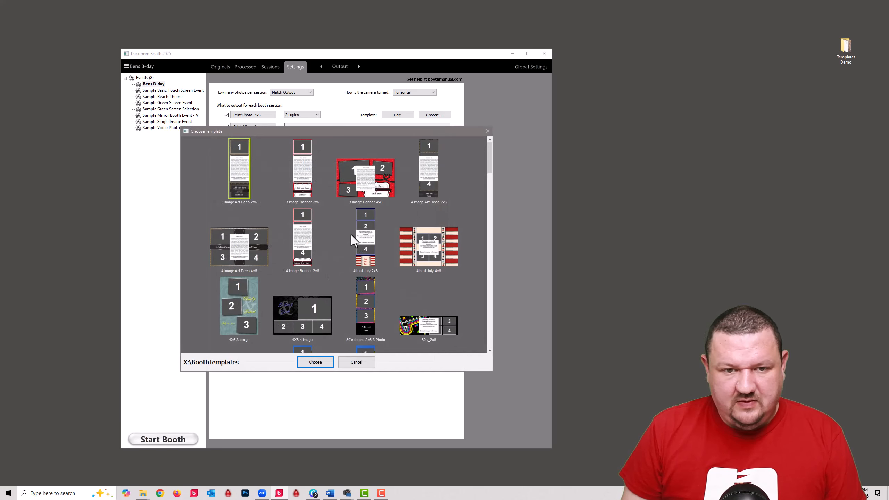
click(207, 362)
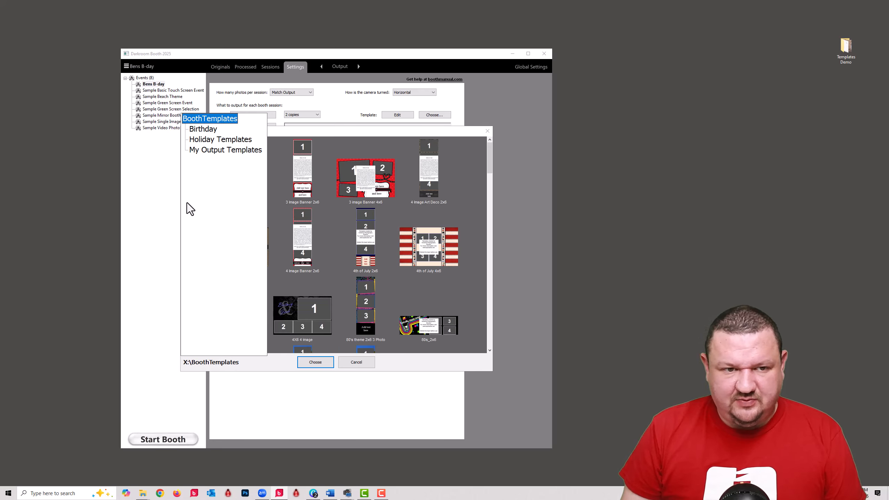
click(198, 129)
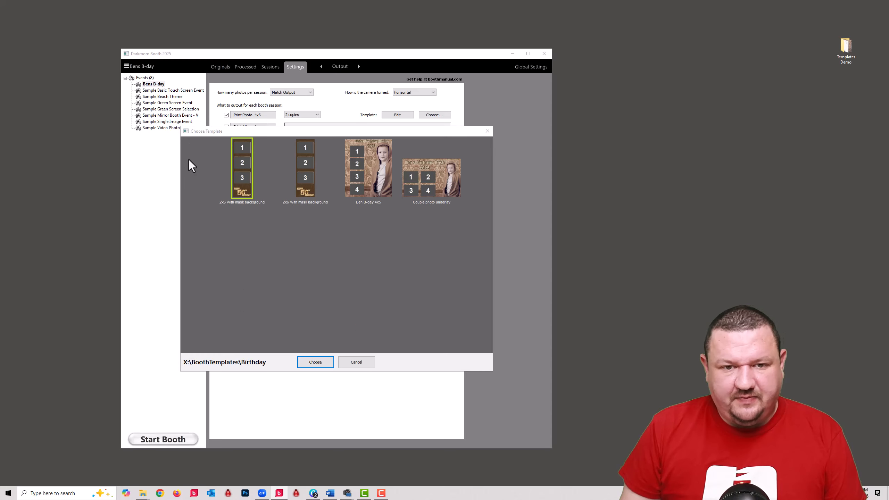
click(358, 170)
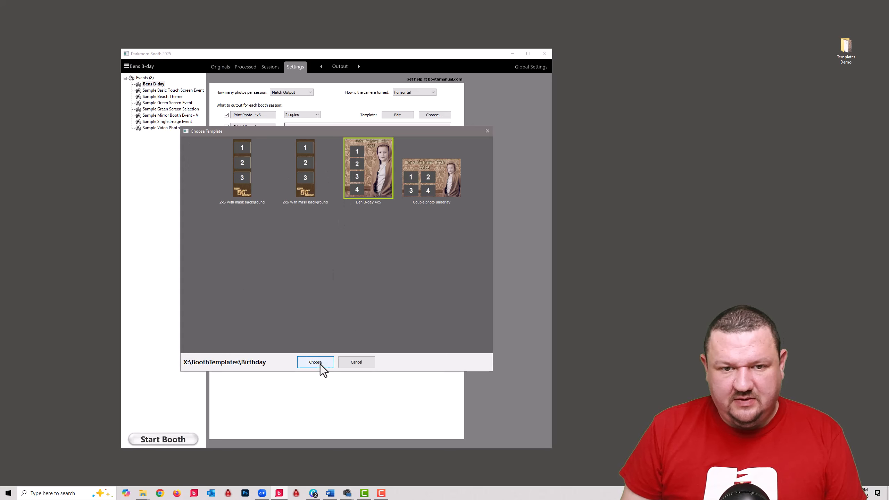
click(320, 363)
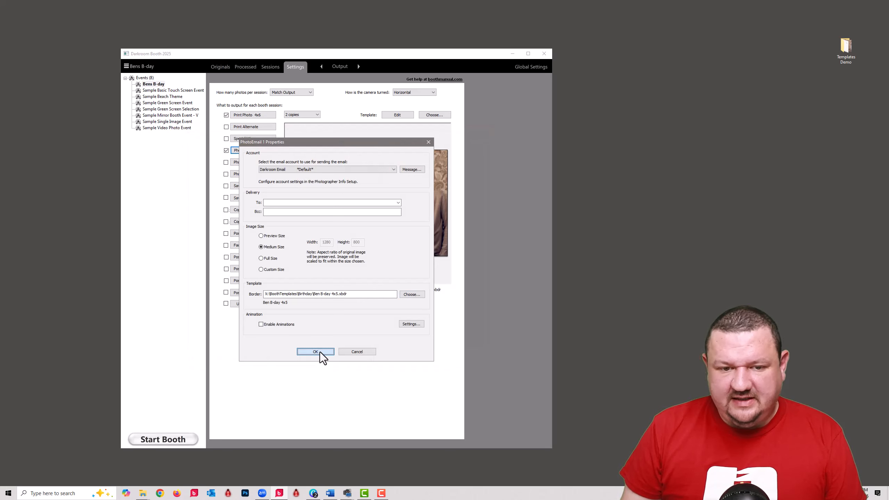
click(320, 351)
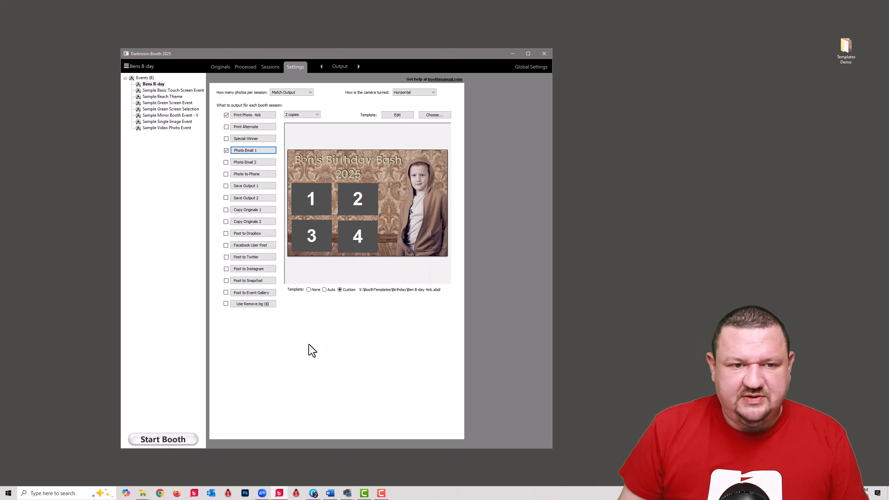
Enable the Photo to Phone output and set its border to the 4x5 template from the Birthday folder
click(226, 174)
click(248, 174)
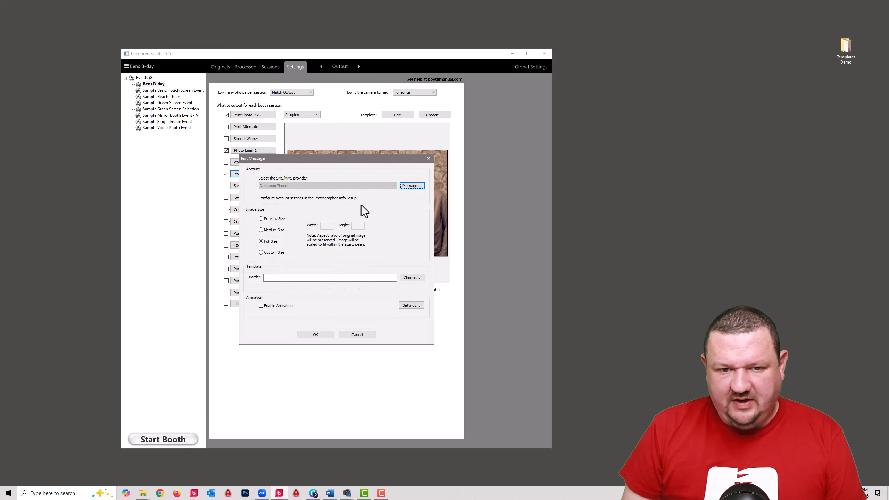
click(411, 278)
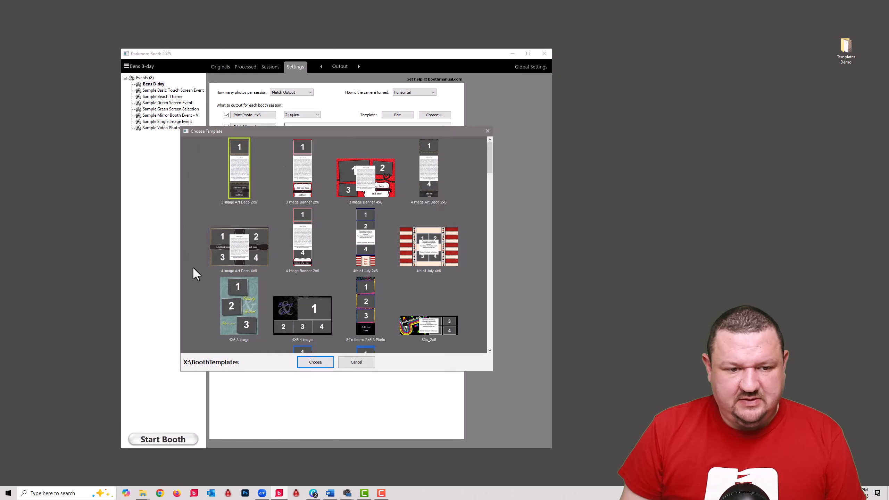
click(213, 361)
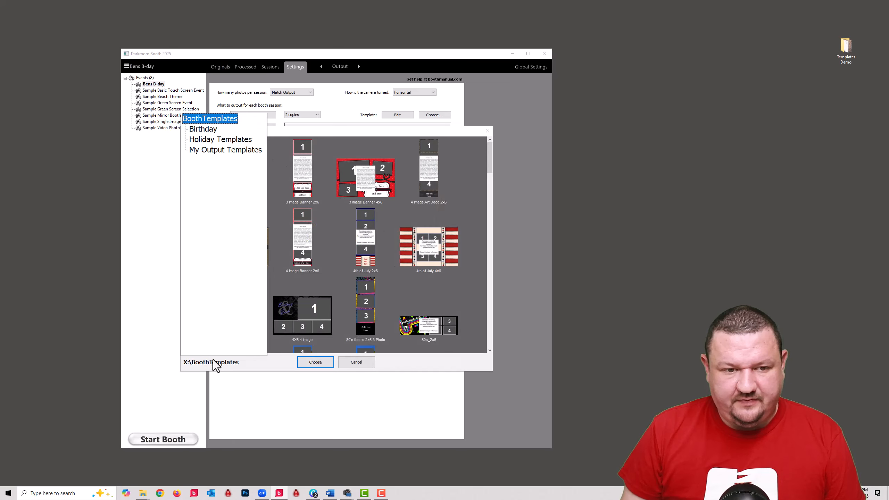
click(206, 129)
click(378, 192)
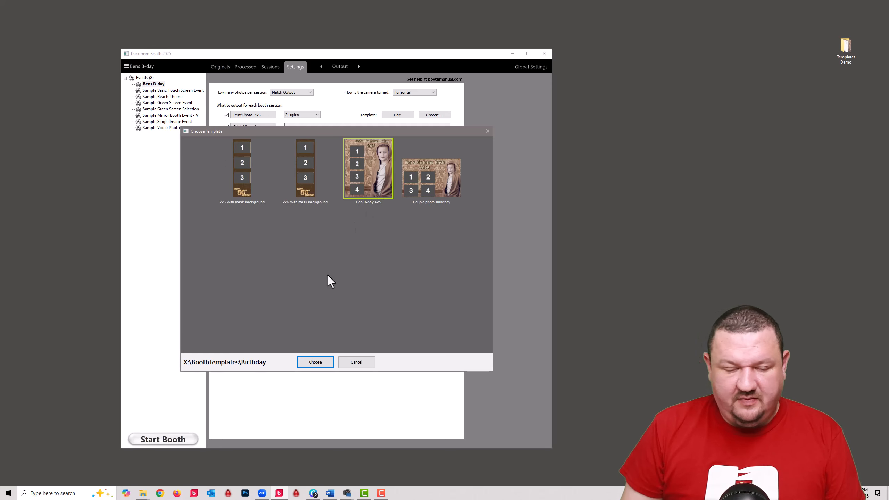
click(315, 367)
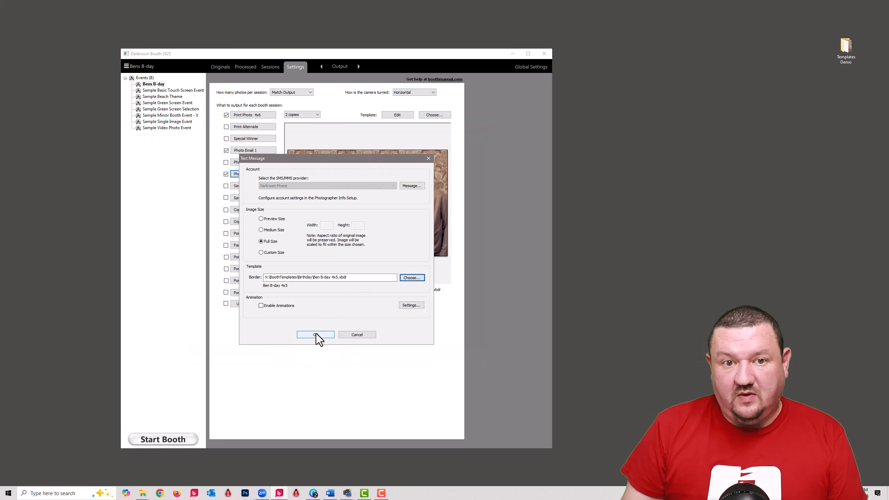
click(315, 335)
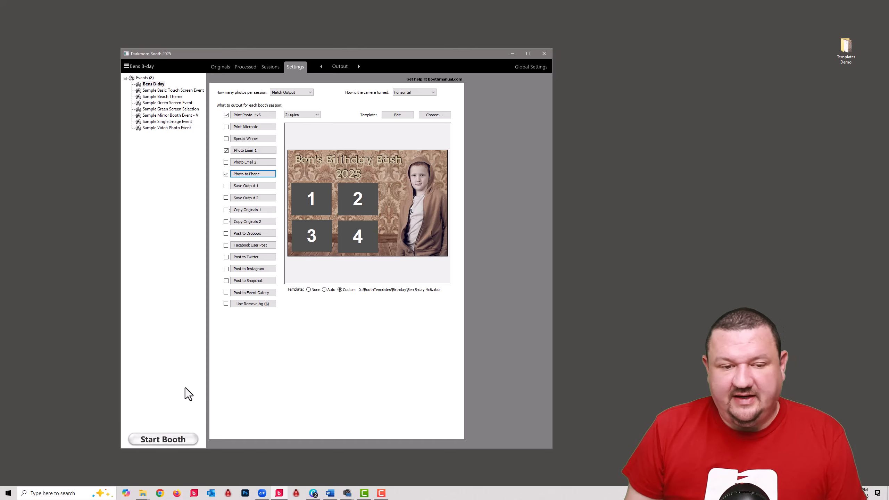
Review the Post to Event Gallery output's settings, including its template option, and close them without changes
click(264, 293)
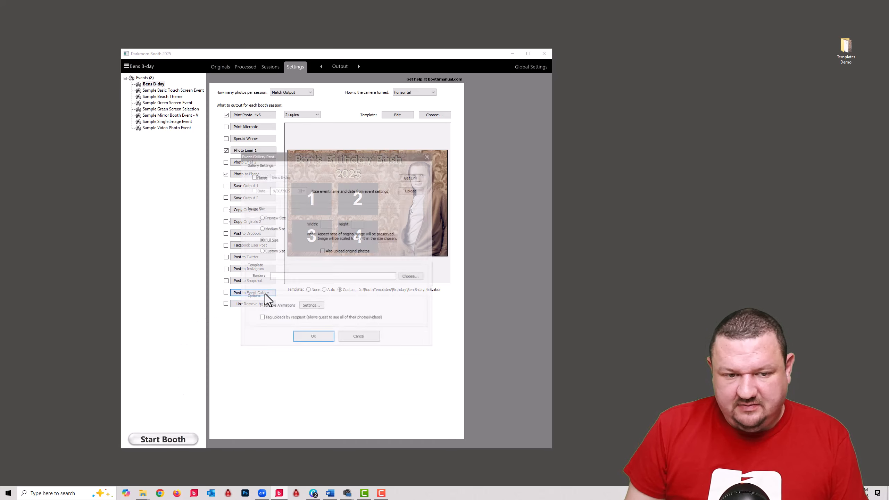
click(365, 338)
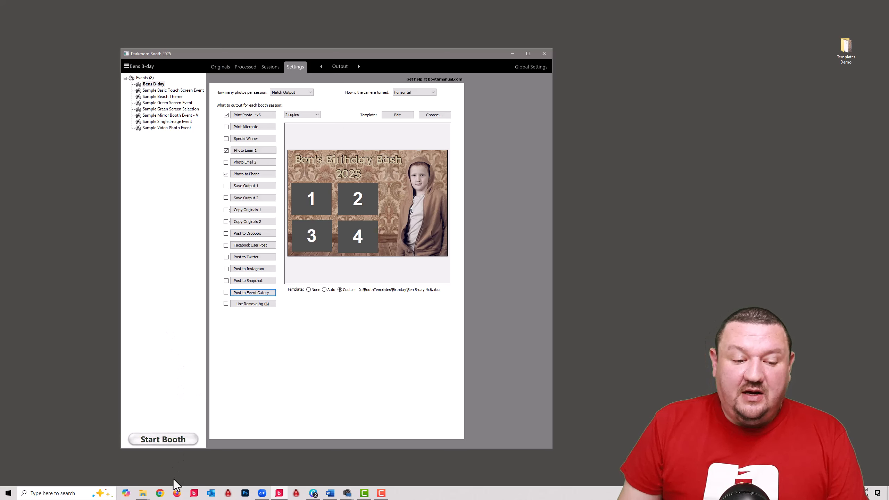
Switch to a new Chrome window, open the Darkroom Help Center, and go to the Templates section for Darkroom Booth
right_click(160, 494)
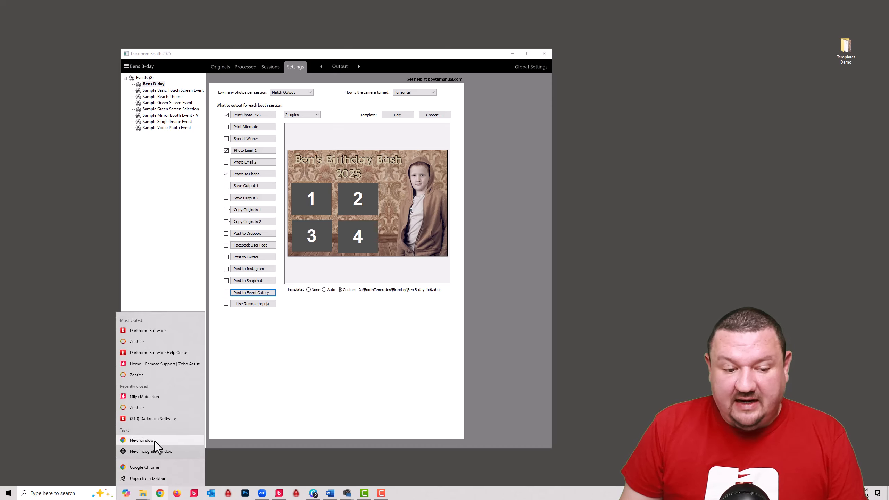
click(154, 441)
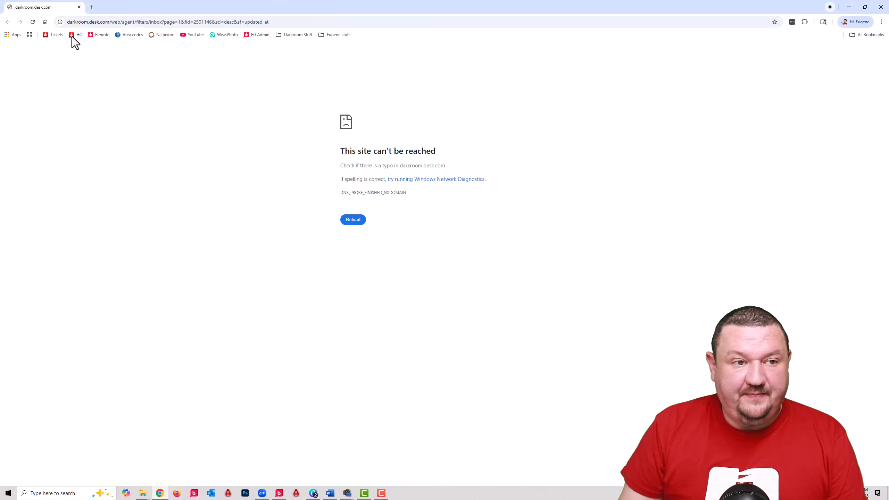
click(77, 34)
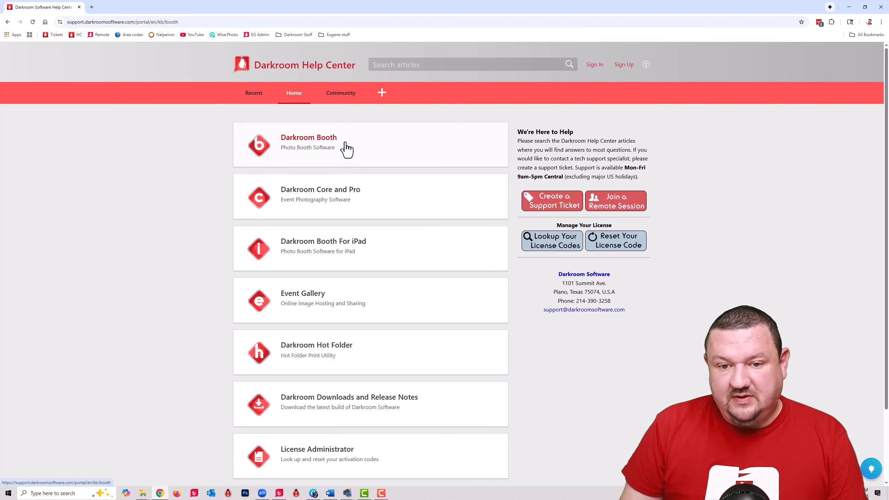
click(344, 141)
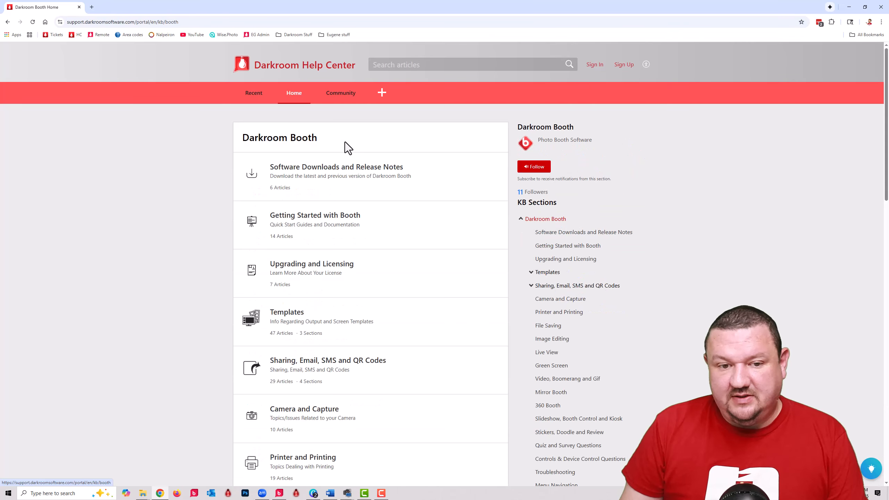
click(550, 273)
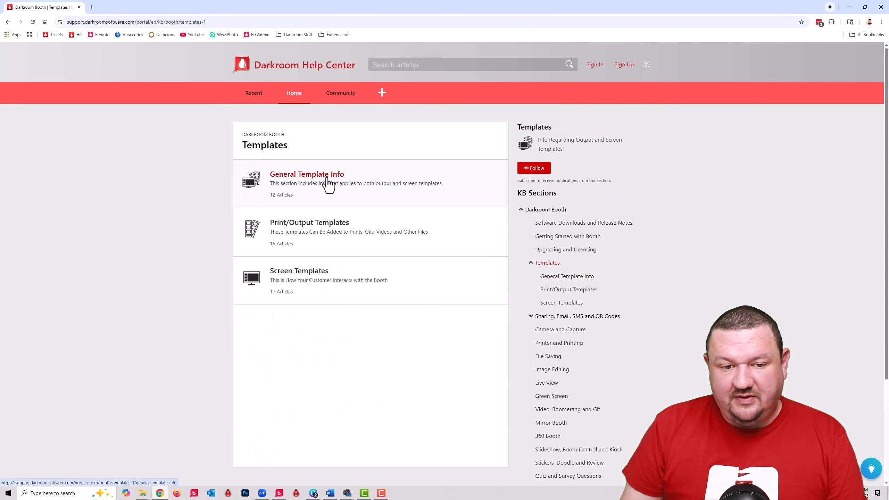